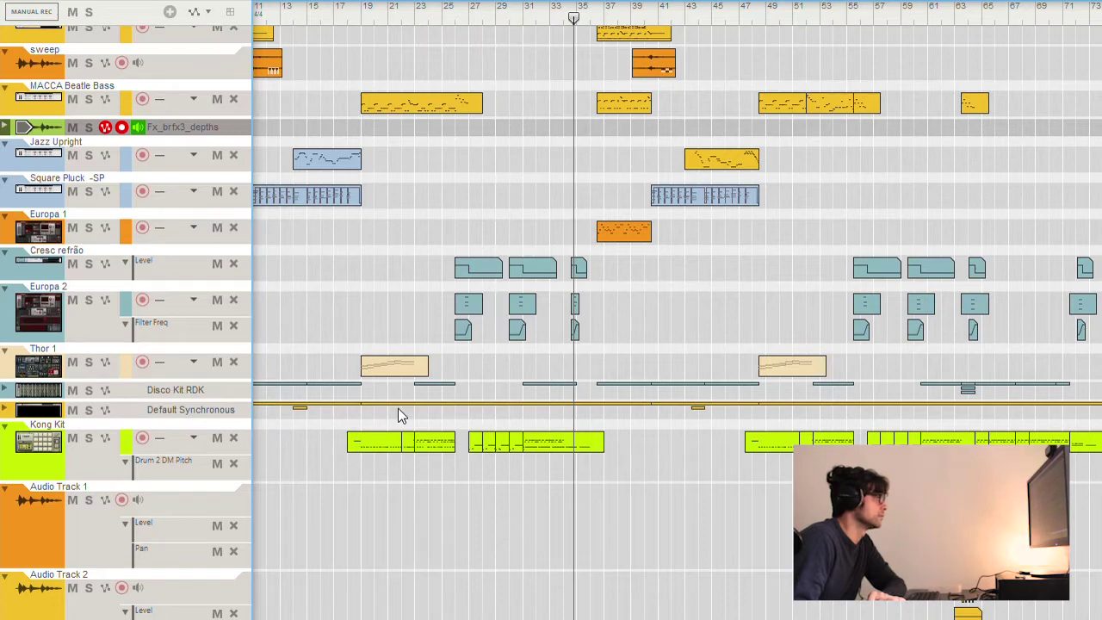
# Step: Look over the arrangement around the chorus, riff and second verse, repositioning the playhead between bars 30 and 40
pyautogui.scroll(4, 398, 408)
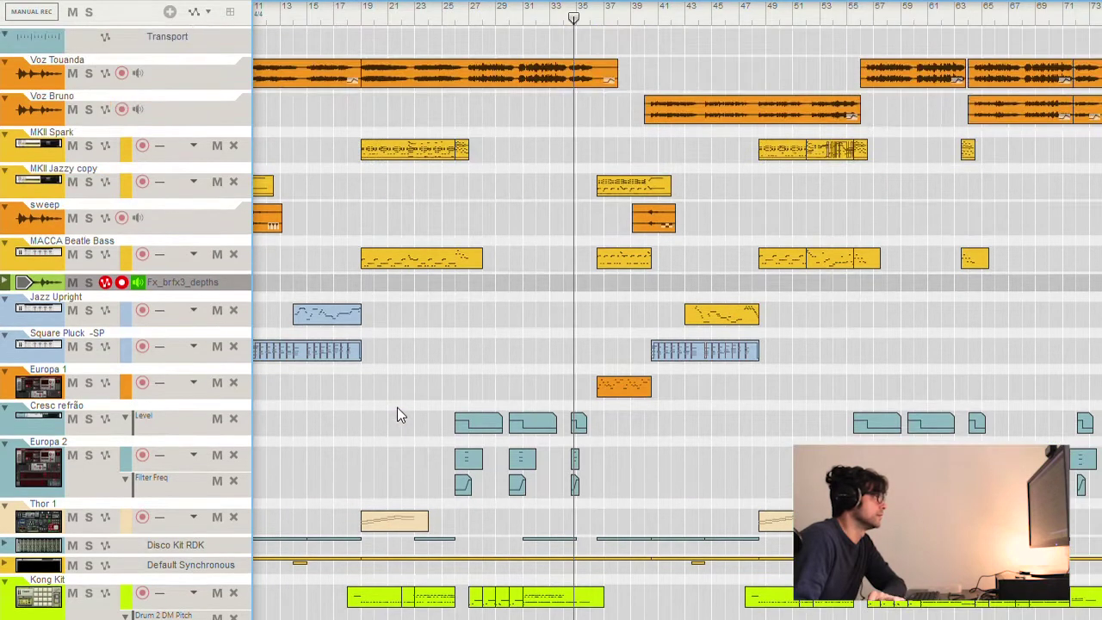
pyautogui.click(520, 3)
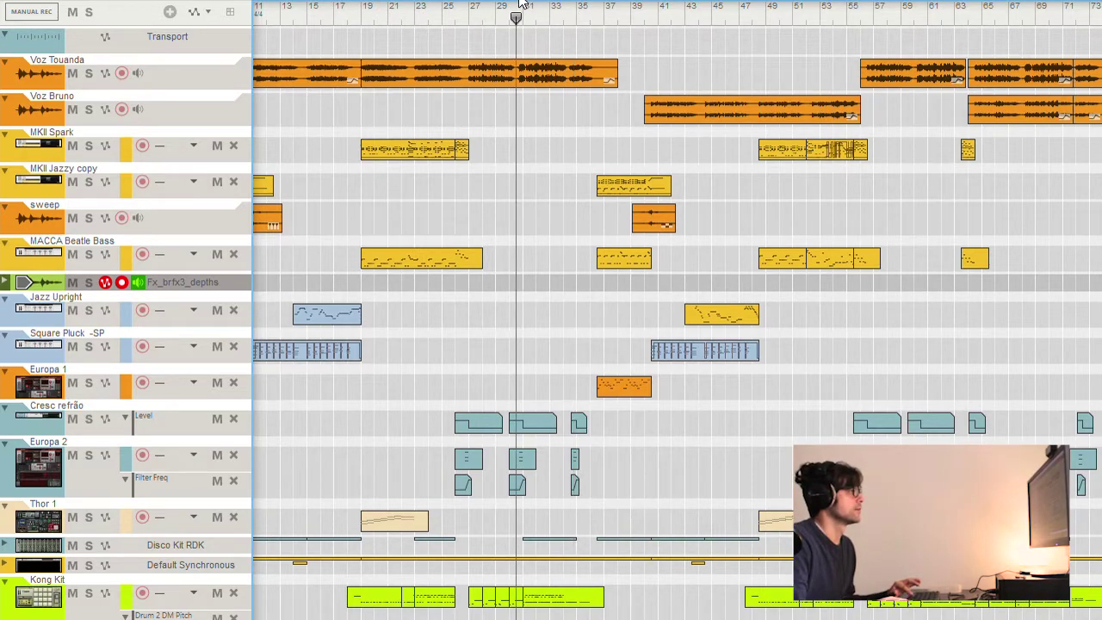
pyautogui.moveTo(519, 2); pyautogui.dragTo(530, 3)
pyautogui.click(520, 3)
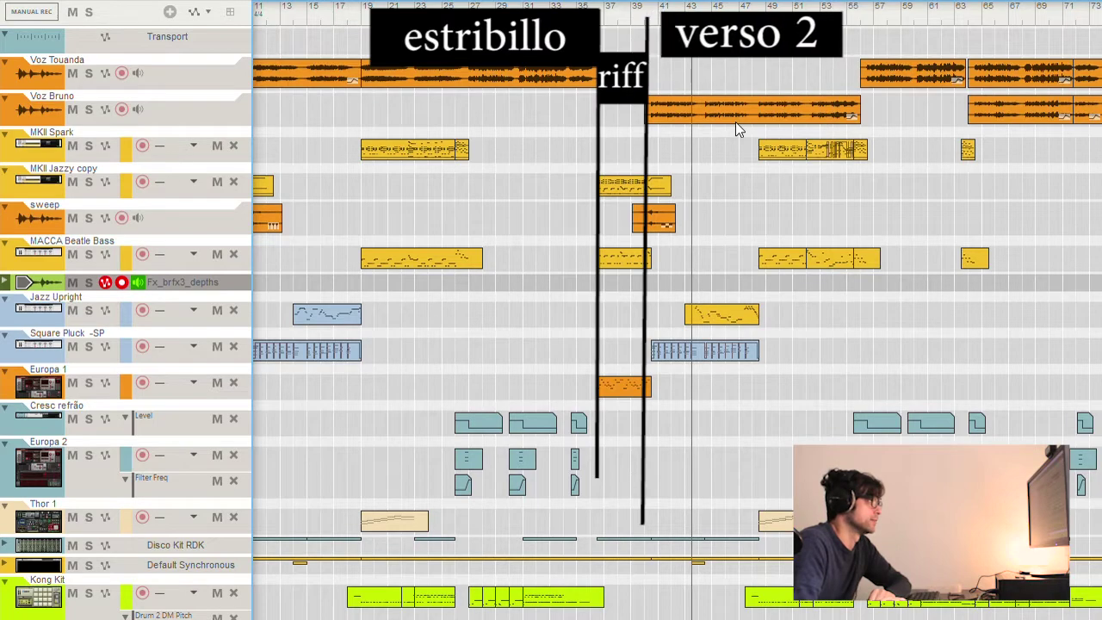
pyautogui.scroll(-5, 735, 121)
pyautogui.scroll(5, 735, 121)
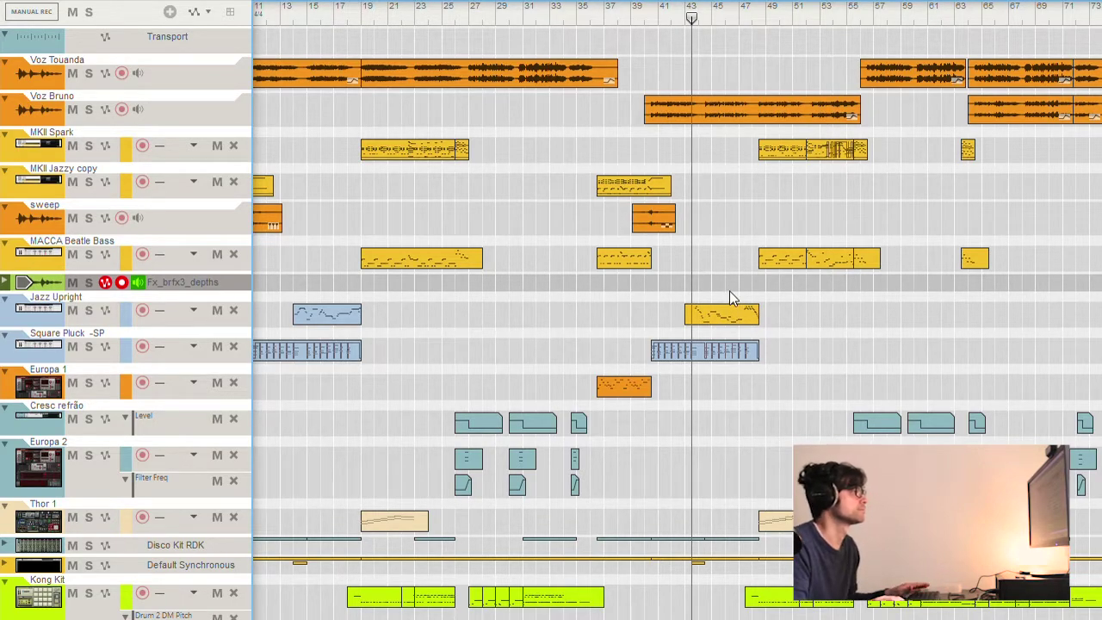
pyautogui.click(637, 9)
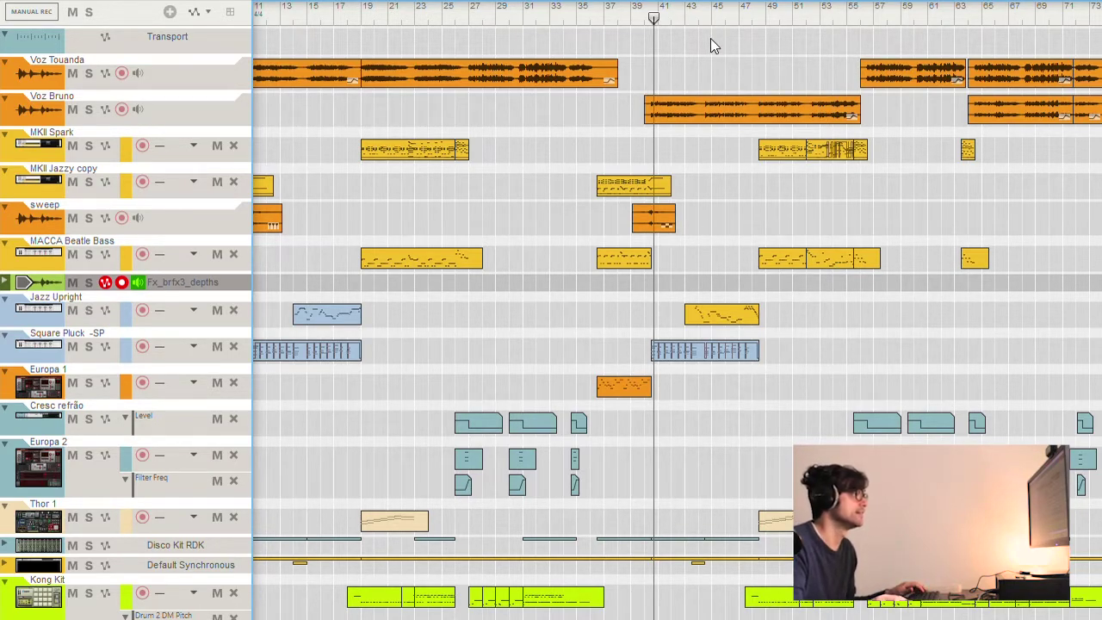
# Step: Move all clips from the second verse onward, including the sweep, about 11 bars later, and play across the gap after the riff
pyautogui.click(779, 104)
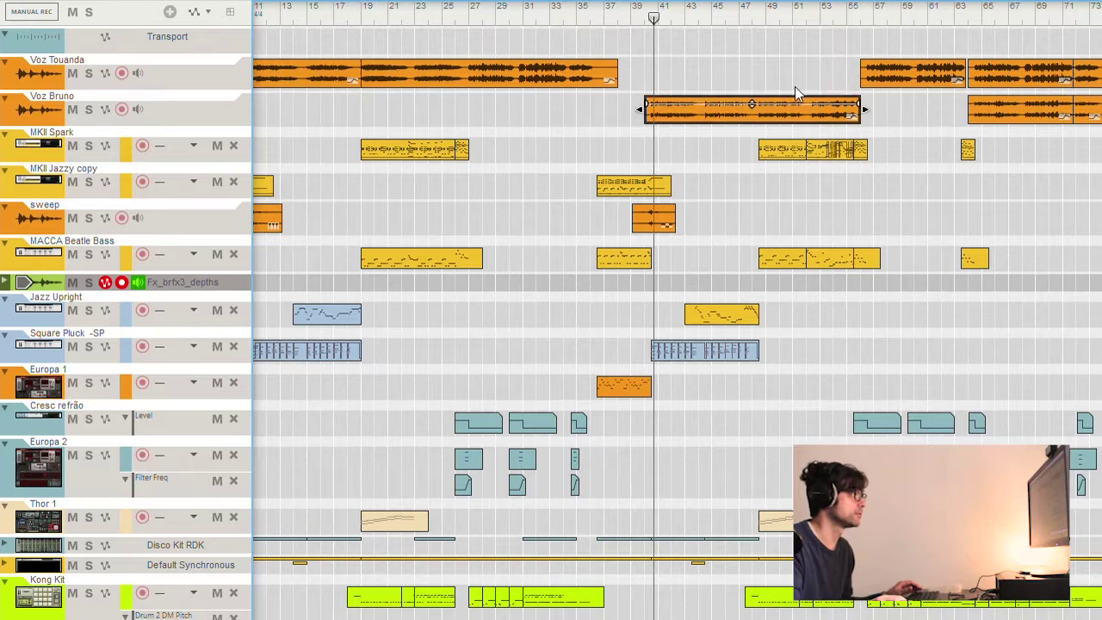
pyautogui.keyDown('shift'); pyautogui.click(928, 64); pyautogui.keyUp('shift')
pyautogui.keyDown('shift'); pyautogui.click(1024, 65); pyautogui.keyUp('shift')
pyautogui.keyDown('shift'); pyautogui.click(1013, 102); pyautogui.keyUp('shift')
pyautogui.keyDown('shift'); pyautogui.click(1090, 107); pyautogui.keyUp('shift')
pyautogui.keyDown('shift'); pyautogui.click(1089, 72); pyautogui.keyUp('shift')
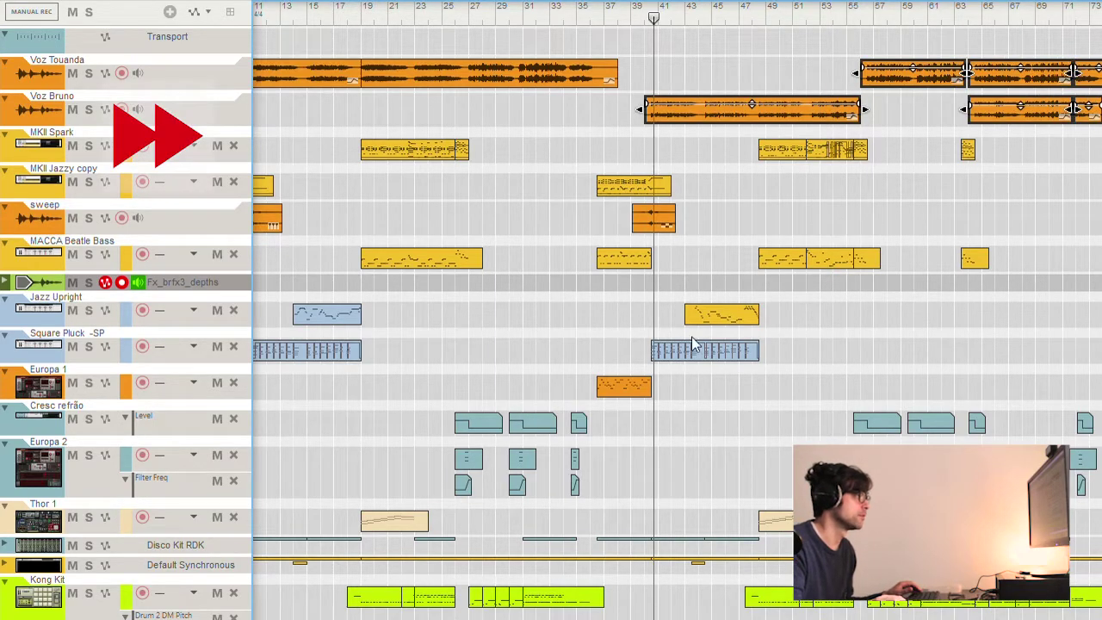
pyautogui.keyDown('shift'); pyautogui.click(695, 349); pyautogui.keyUp('shift')
pyautogui.keyDown('shift'); pyautogui.click(721, 315); pyautogui.keyUp('shift')
pyautogui.moveTo(751, 138); pyautogui.dragTo(996, 278)
pyautogui.moveTo(787, 374); pyautogui.dragTo(1093, 616)
pyautogui.scroll(5, 677, 323)
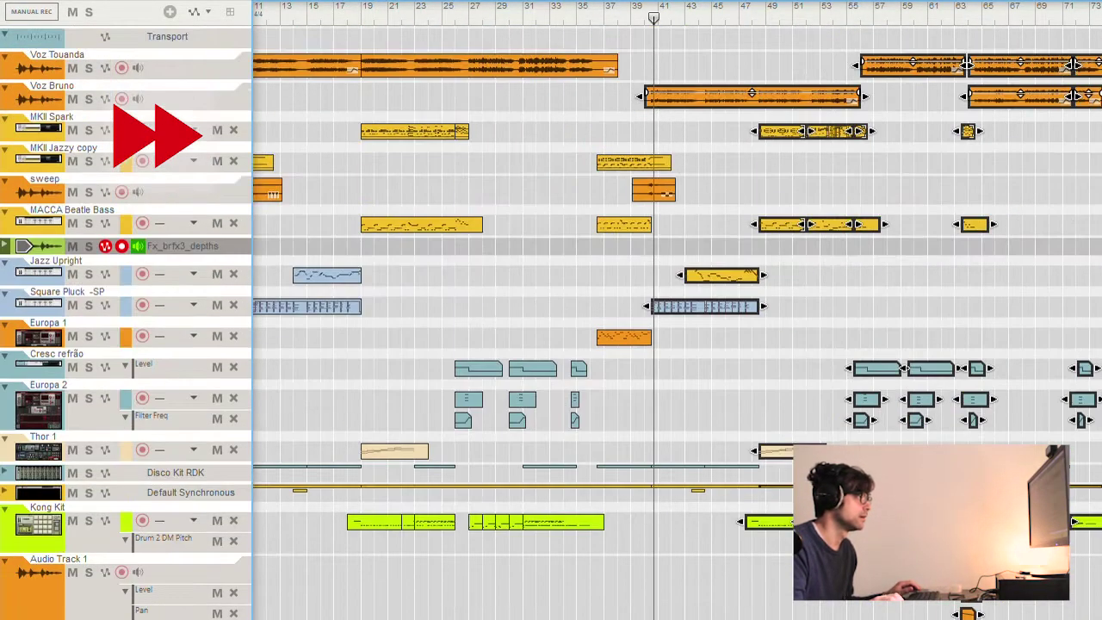
pyautogui.keyDown('shift'); pyautogui.click(668, 182); pyautogui.keyUp('shift')
pyautogui.scroll(-1, 674, 250)
pyautogui.moveTo(668, 359); pyautogui.dragTo(734, 478)
pyautogui.scroll(-4, 706, 447)
pyautogui.keyDown('shift'); pyautogui.click(661, 452); pyautogui.keyUp('shift')
pyautogui.scroll(5, 672, 370)
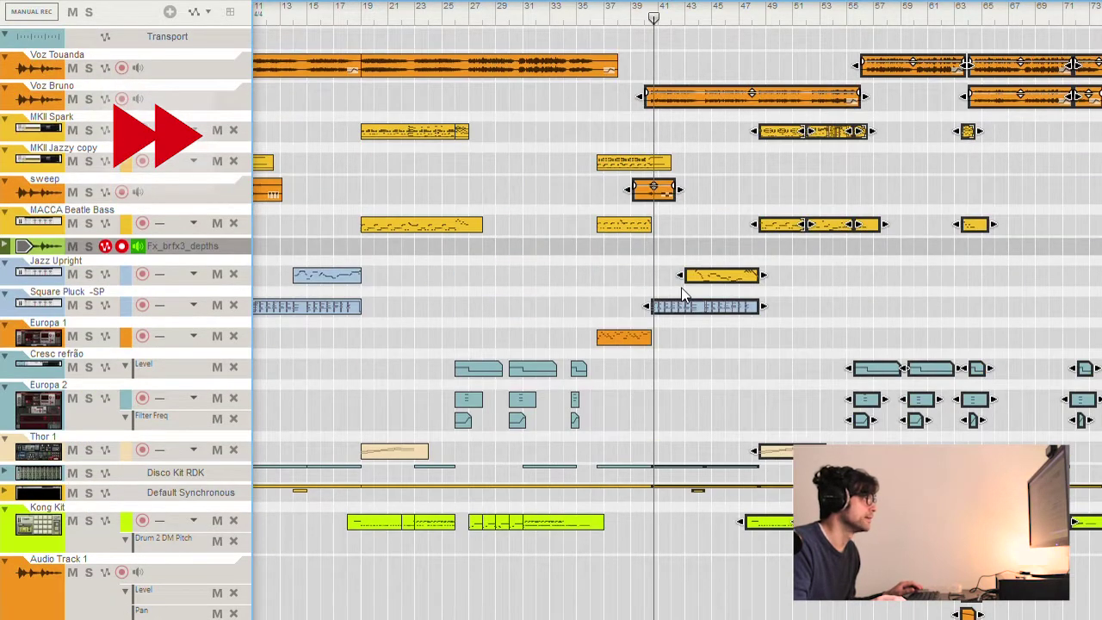
pyautogui.moveTo(684, 302); pyautogui.dragTo(799, 294)
pyautogui.moveTo(759, 194); pyautogui.dragTo(793, 196)
pyautogui.click(630, 17)
pyautogui.press('space')
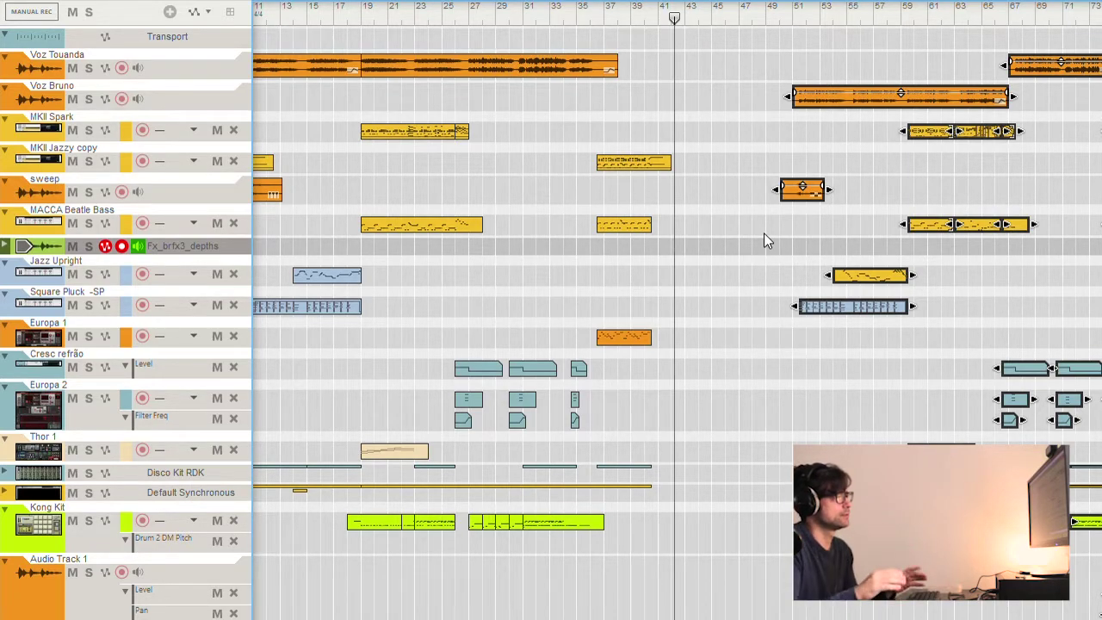
# Step: Copy the chorus's last Kong Kit drum clip to bar 40.3, directly after the riff, and play it back
pyautogui.click(558, 520)
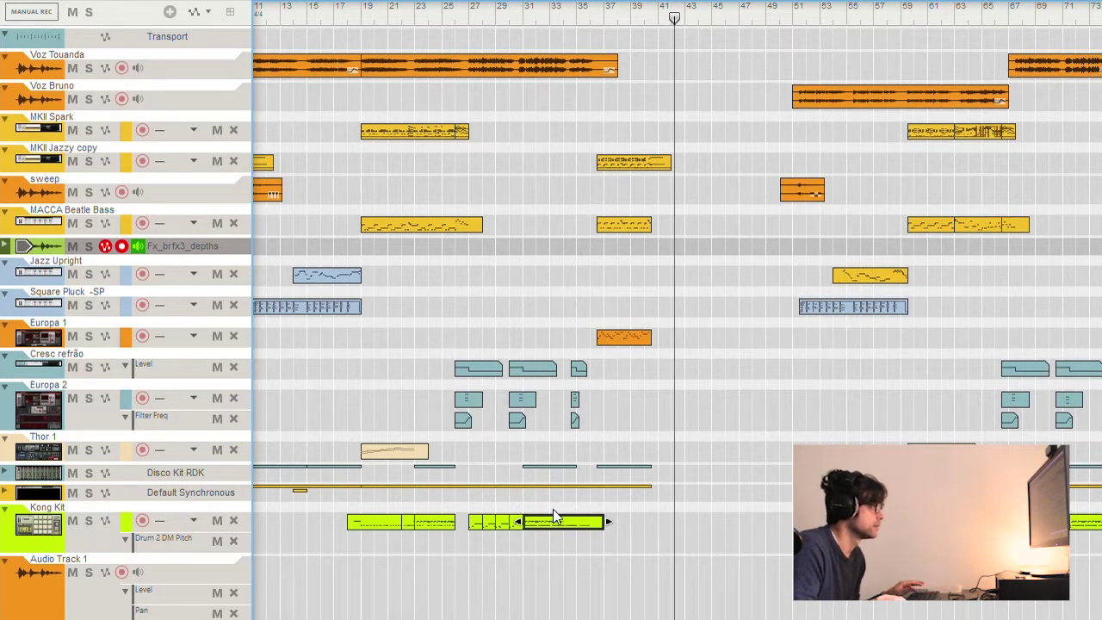
pyautogui.moveTo(543, 508); pyautogui.dragTo(666, 508)
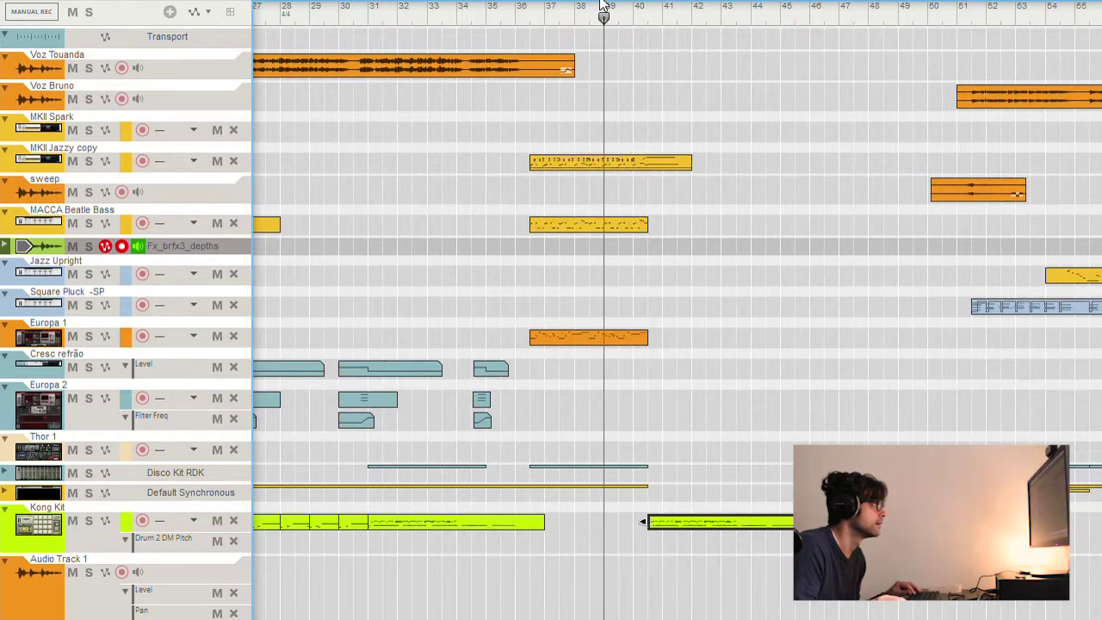
pyautogui.press('space')
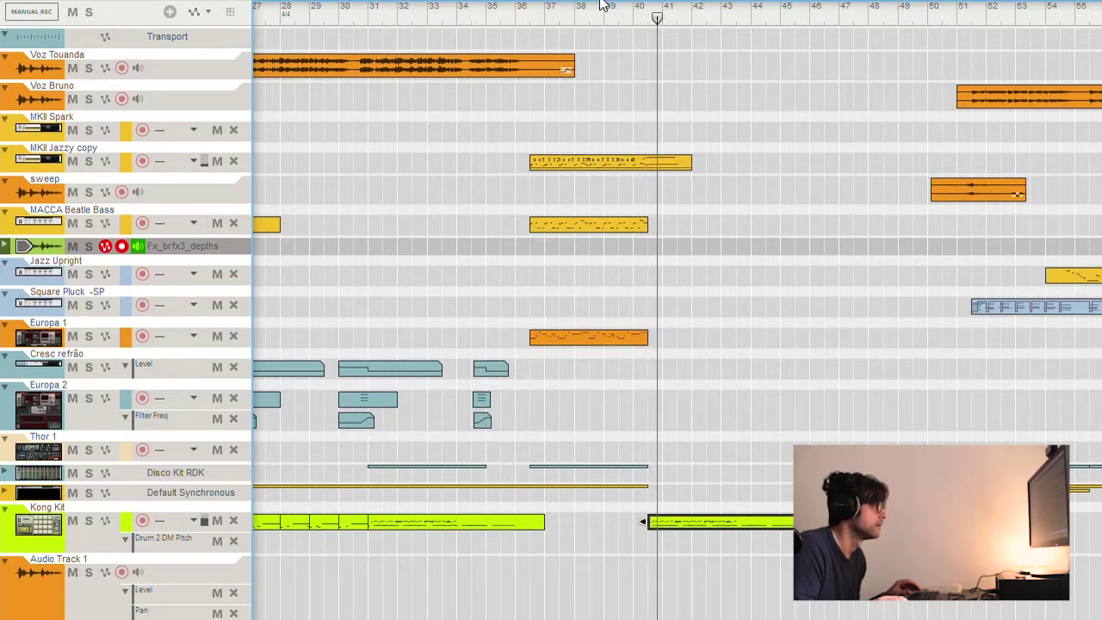
pyautogui.doubleClick(725, 517)
pyautogui.click(269, 13)
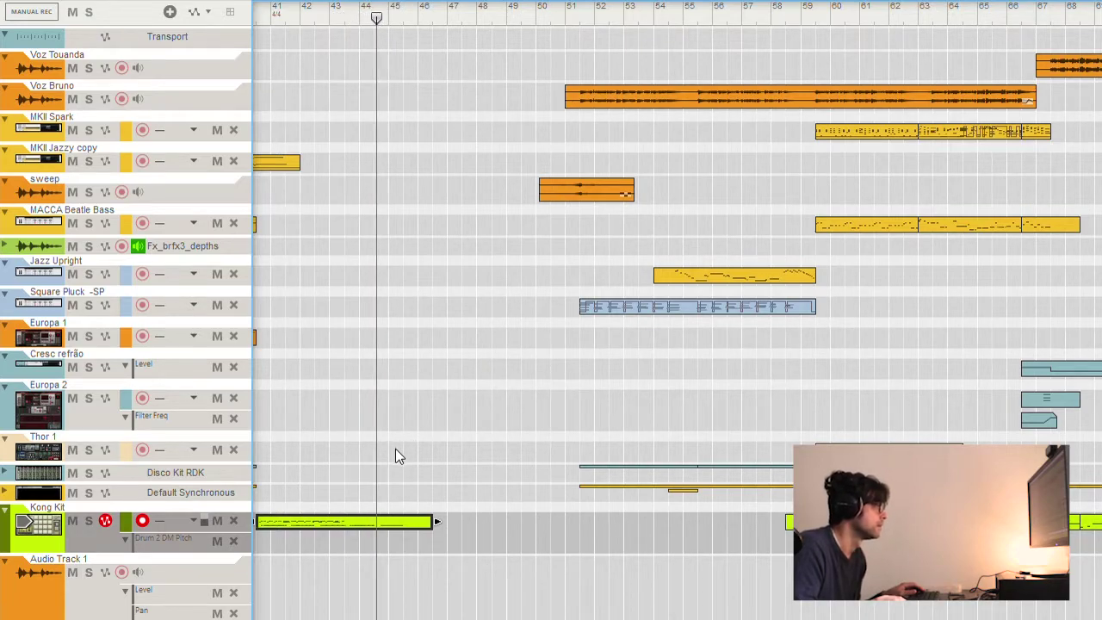
# Step: Split the copied Kong Kit clip at bar 44.3 and delete the part after the cut
pyautogui.click(379, 518)
pyautogui.press('q')
pyautogui.click(401, 518)
pyautogui.press('Delete')
# Step: Move all second-verse and following clips about 7 bars earlier to follow the shortened drum clip, and play the transition
pyautogui.scroll(-3, 261, 354)
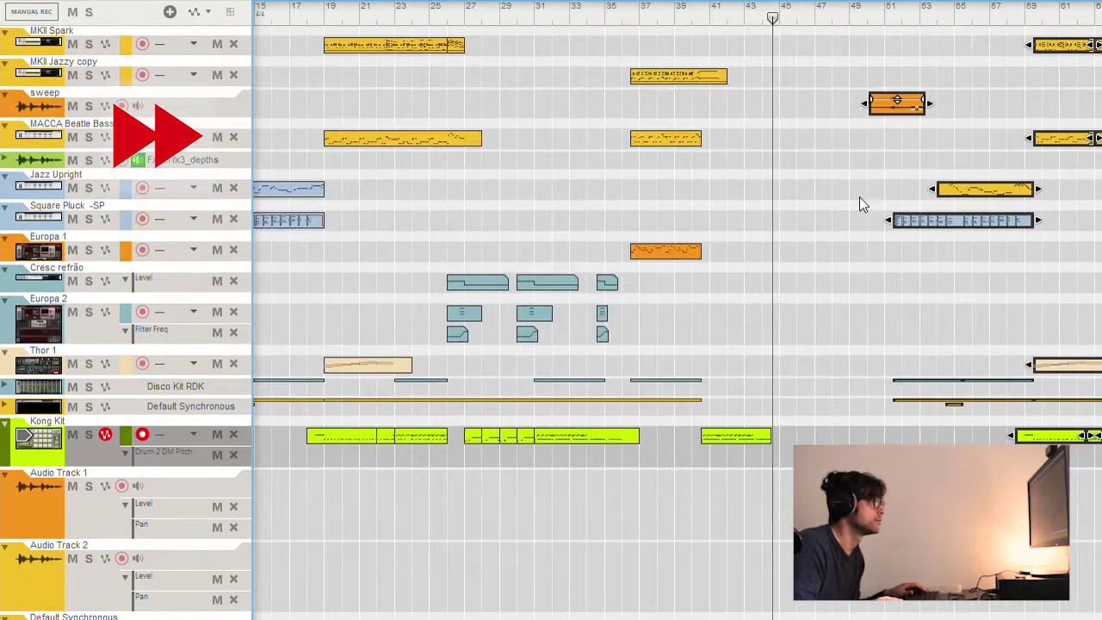
pyautogui.moveTo(924, 217); pyautogui.dragTo(802, 216)
pyautogui.click(746, 5)
pyautogui.press('space')
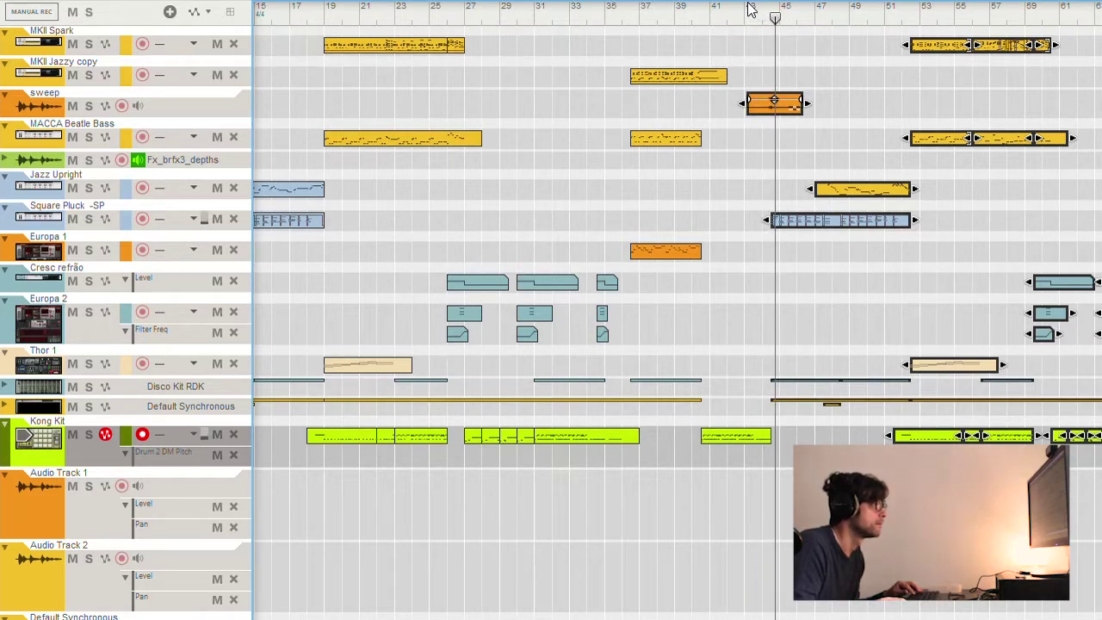
pyautogui.scroll(3, 884, 361)
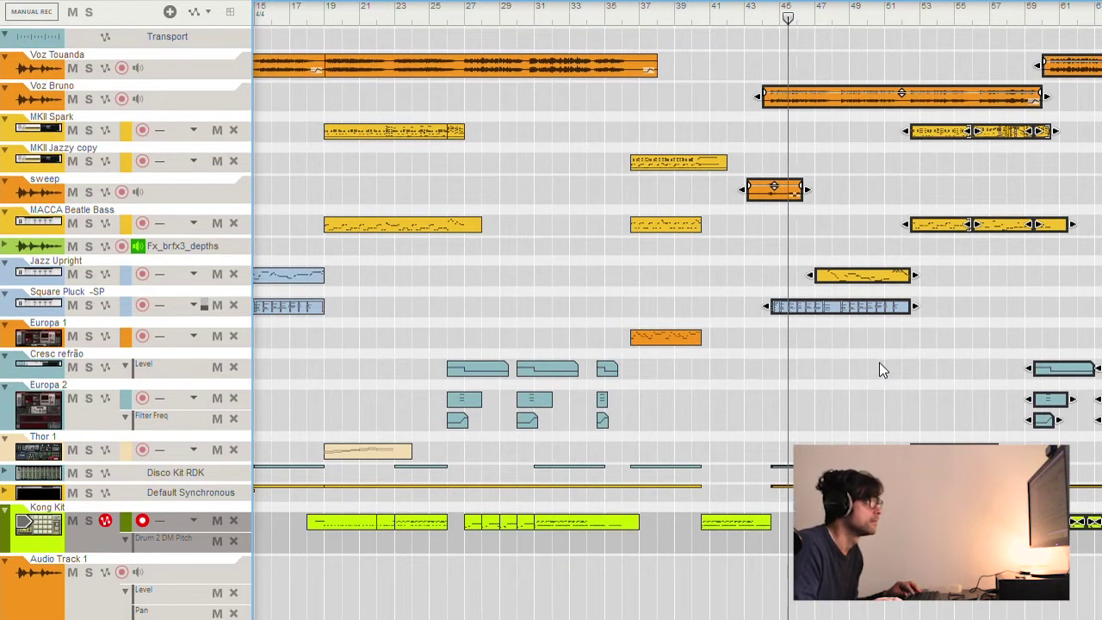
pyautogui.press('space')
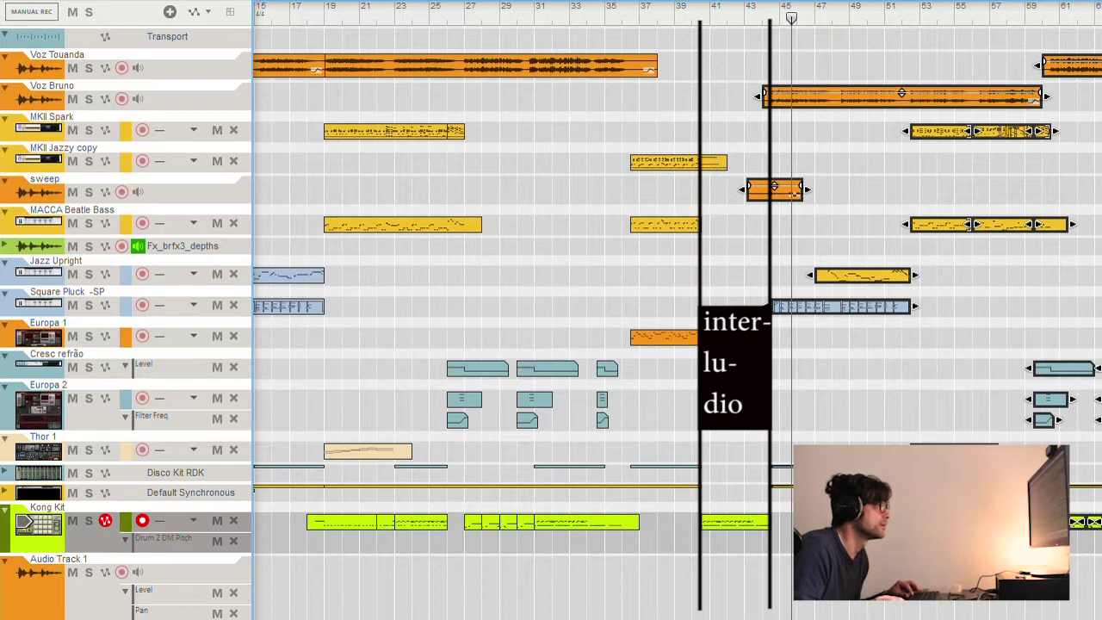
# Step: Play from the riff around bar 37 into the new interlude to judge the transition
pyautogui.scroll(-11, 727, 345)
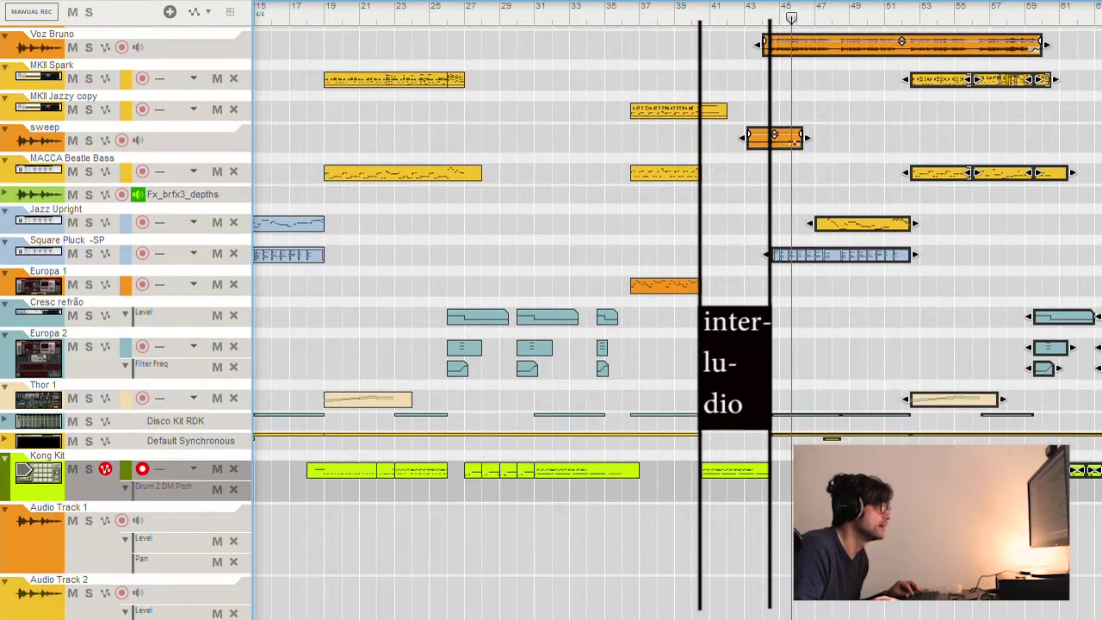
pyautogui.scroll(11, 727, 344)
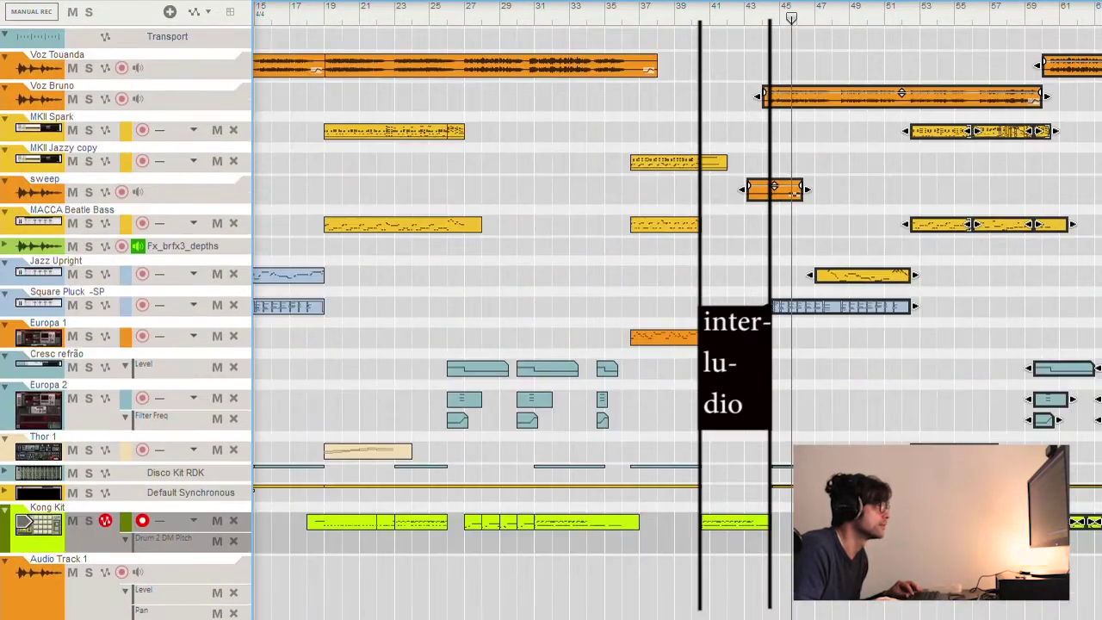
pyautogui.click(663, 7)
pyautogui.click(641, 8)
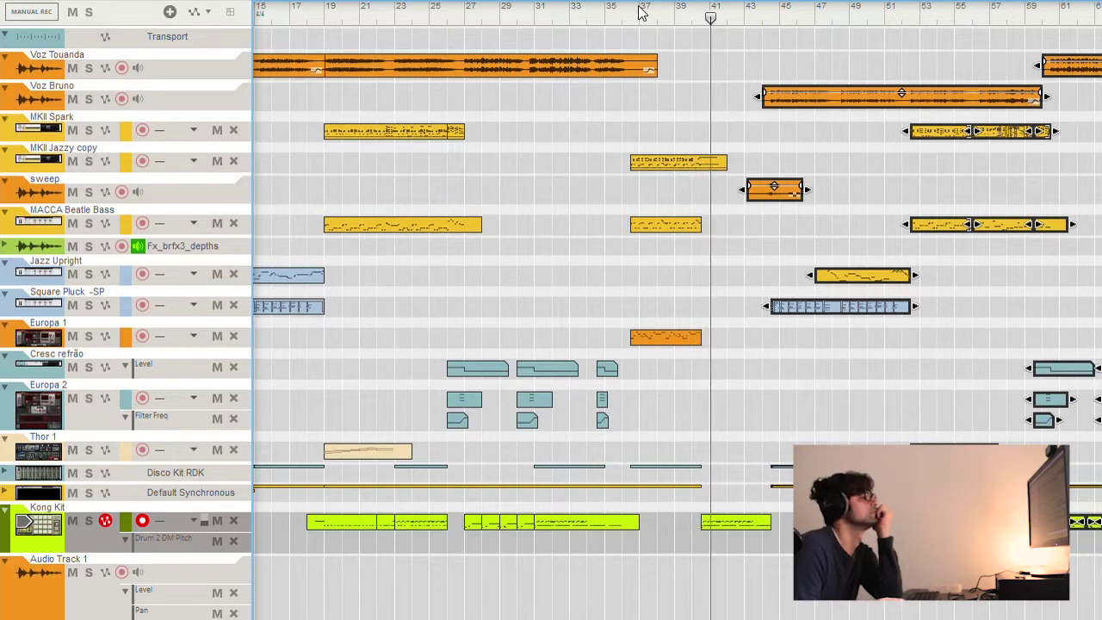
# Step: Delete all the RIDE notes from the interlude's Kong Kit drum clip
pyautogui.doubleClick(740, 506)
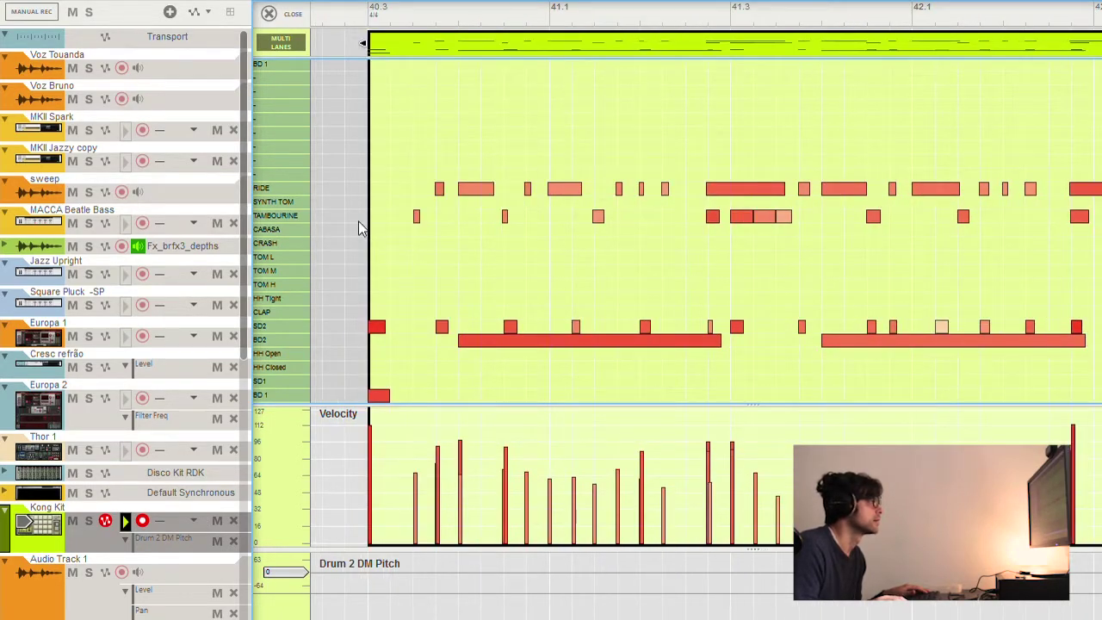
pyautogui.click(289, 215)
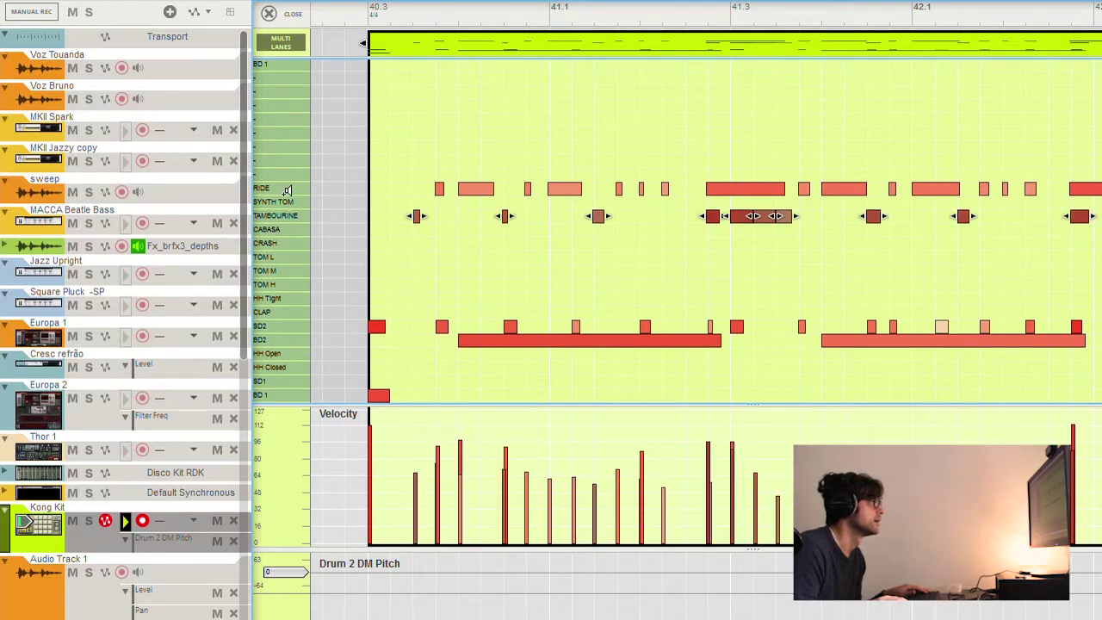
pyautogui.click(289, 181)
pyautogui.moveTo(403, 155); pyautogui.dragTo(1101, 184)
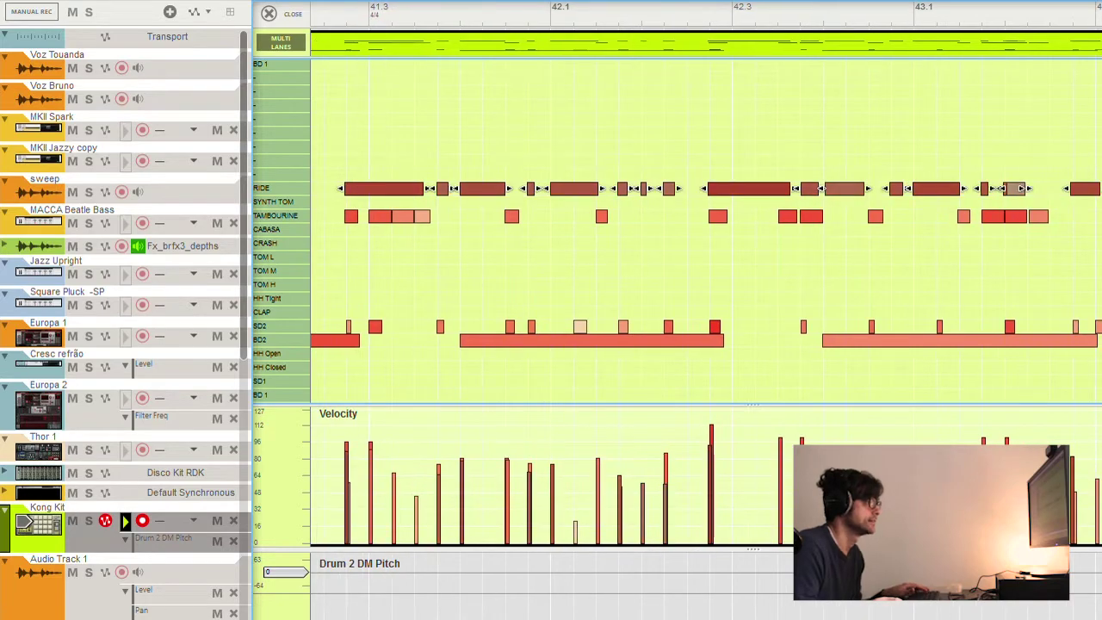
pyautogui.press('Delete')
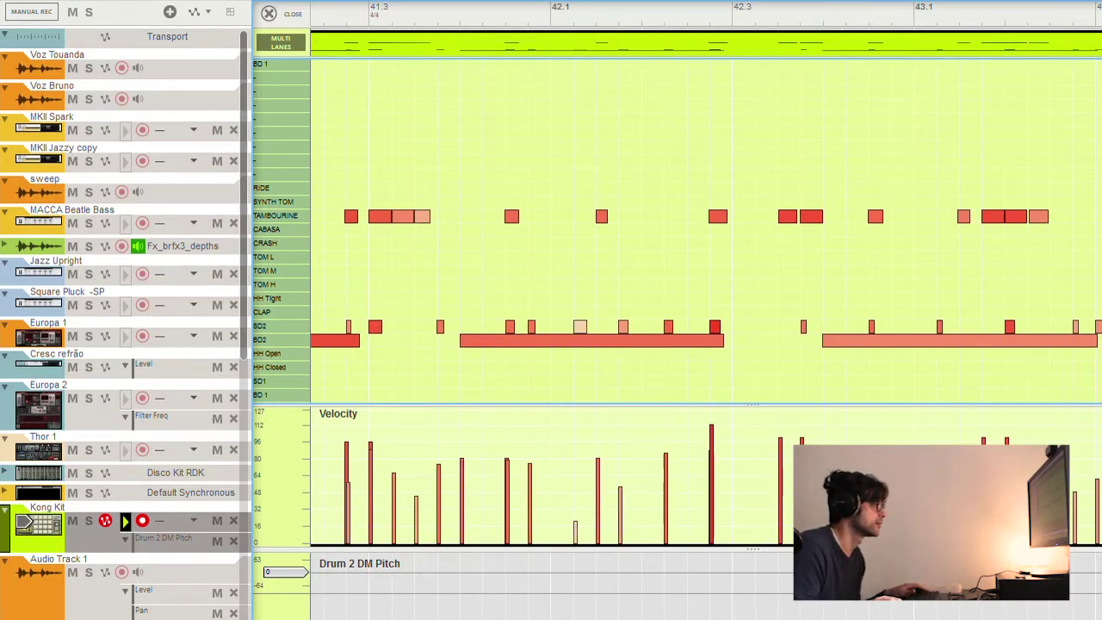
# Step: Play the edited drum clip from bar 40.3 and examine its long BD2 notes
pyautogui.hscroll(-6, 706, 230)
pyautogui.click(517, 7)
pyautogui.press('space')
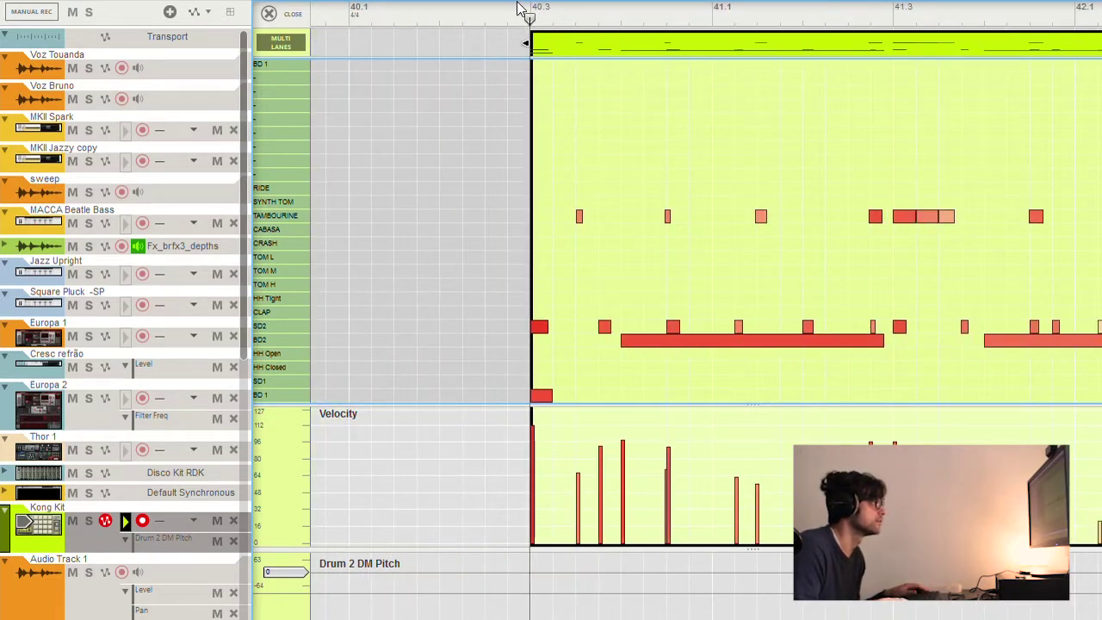
pyautogui.press('space')
pyautogui.press('space')
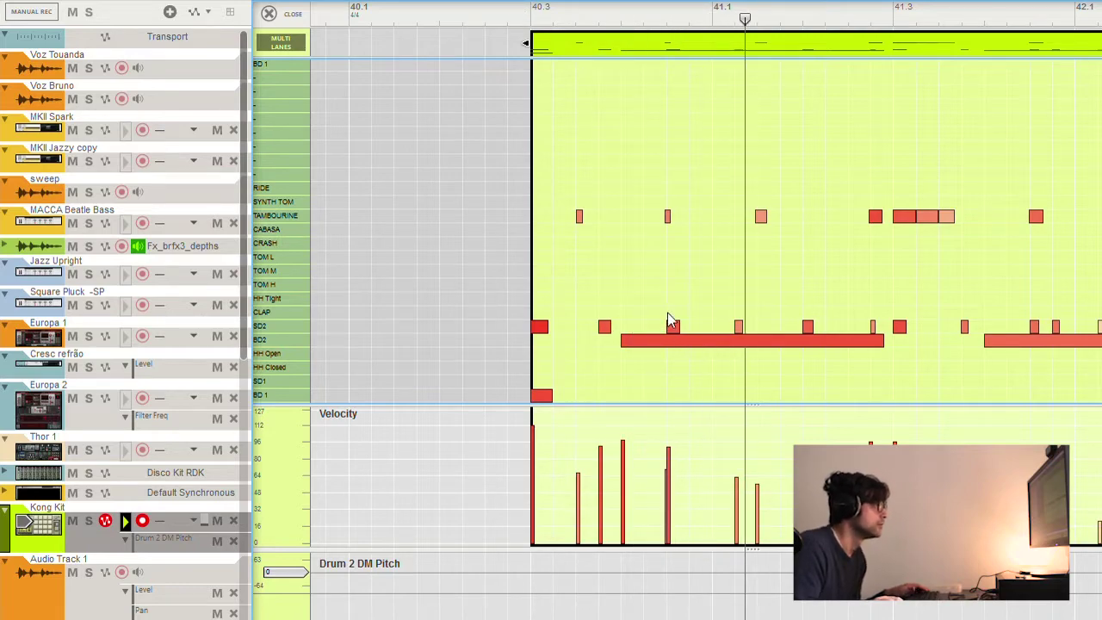
pyautogui.click(674, 335)
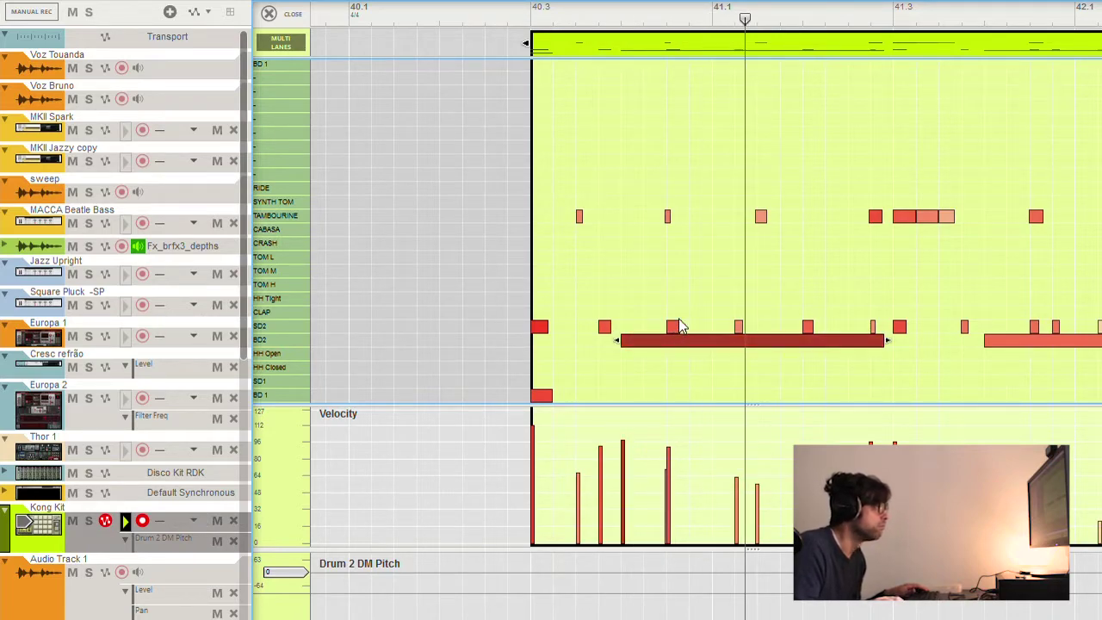
pyautogui.click(1015, 340)
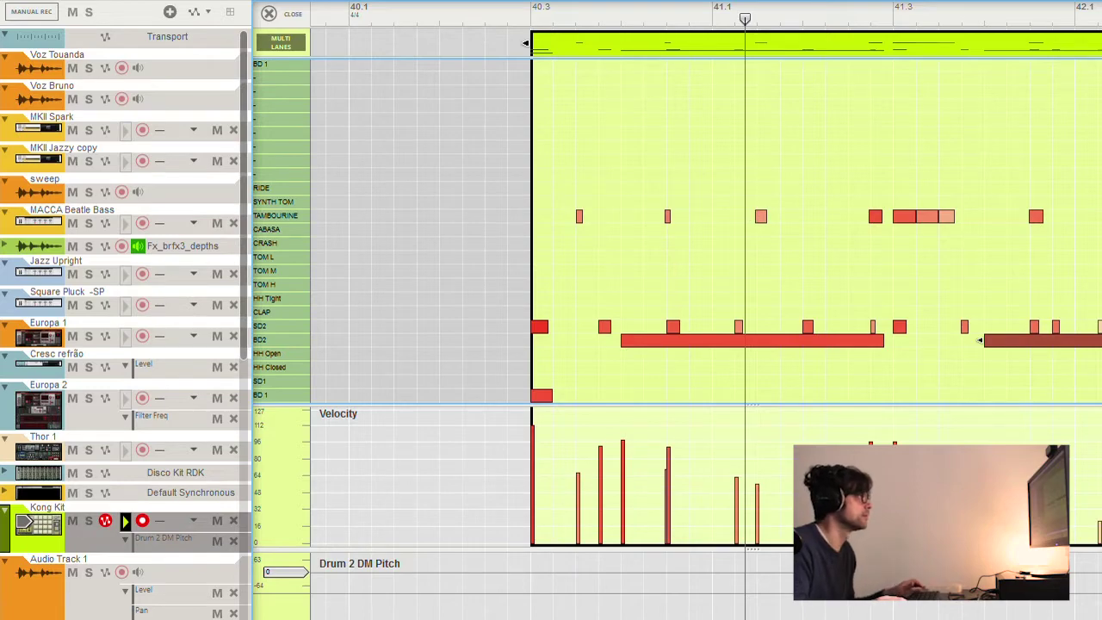
pyautogui.click(505, 6)
pyautogui.press('space')
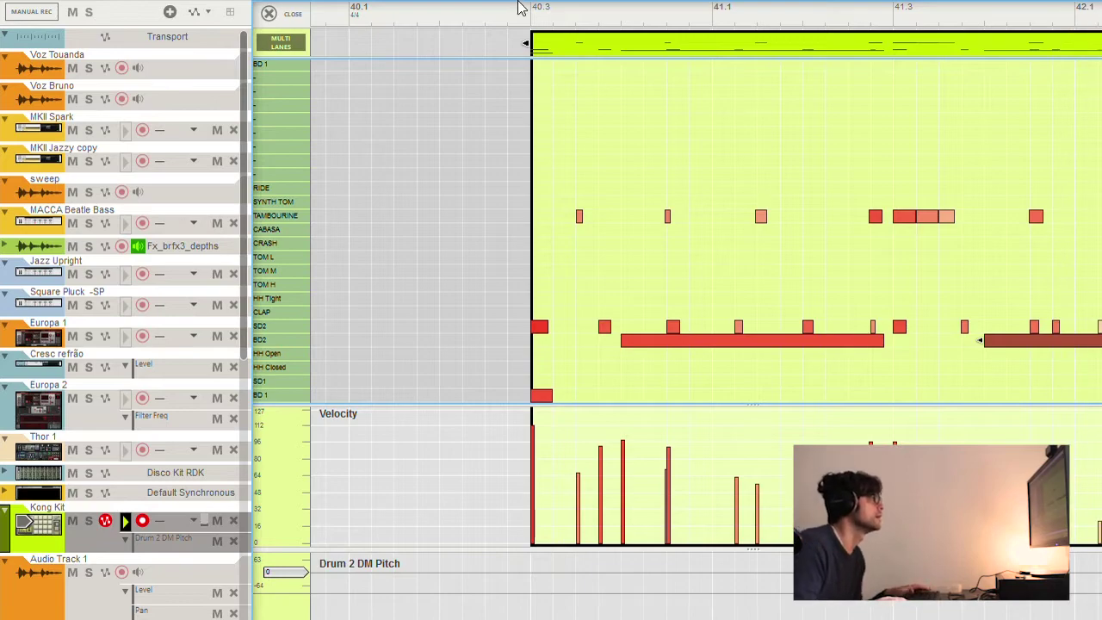
pyautogui.click(518, 7)
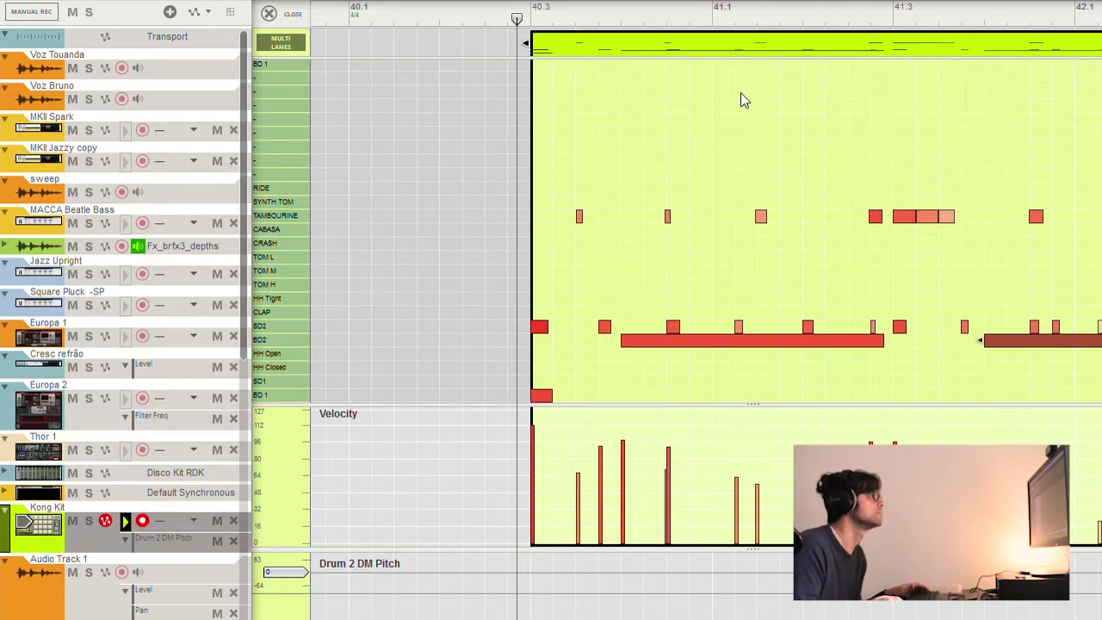
# Step: Leave the drum clip's note editor and place an audio clip on Audio Track 6 at bar 40.4
pyautogui.click(268, 14)
pyautogui.scroll(3, 269, 26)
pyautogui.press('space')
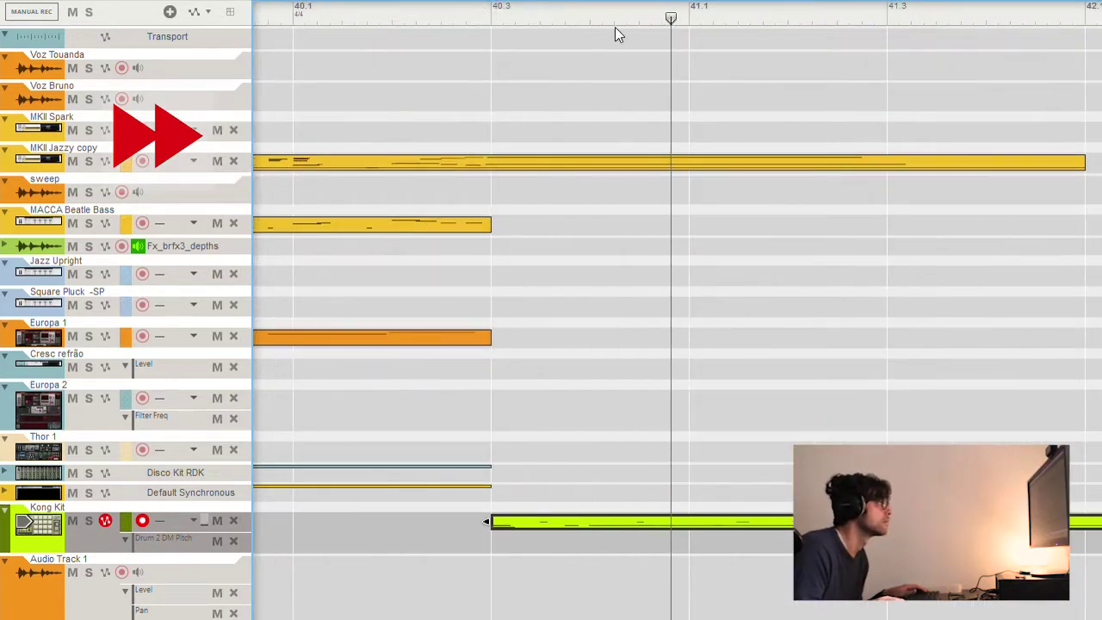
pyautogui.click(578, 16)
pyautogui.scroll(-10, 543, 274)
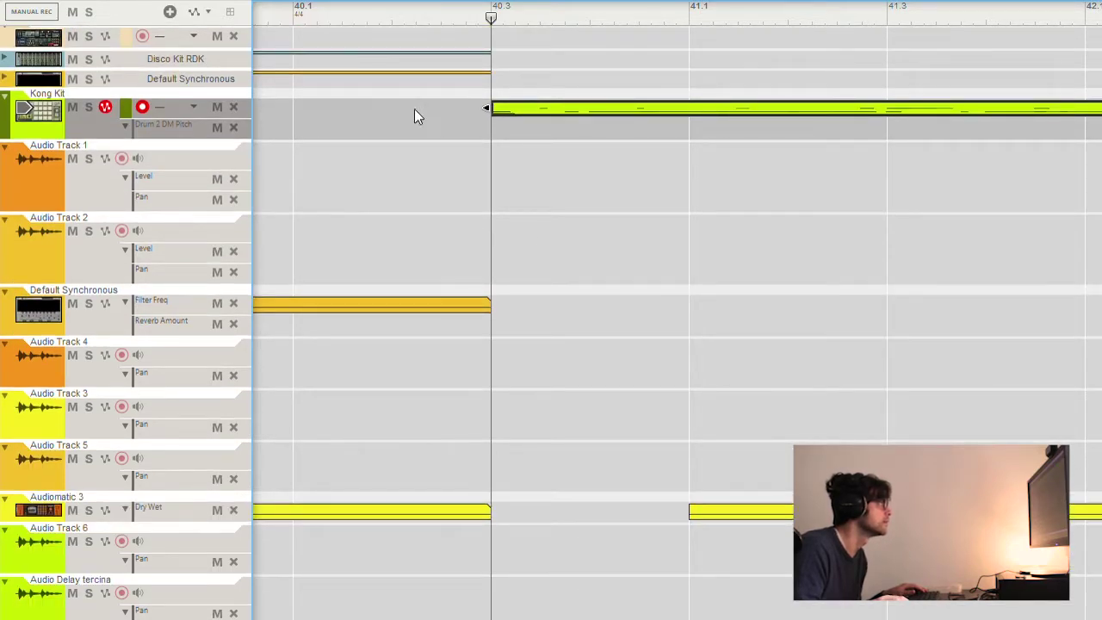
pyautogui.click(585, 14)
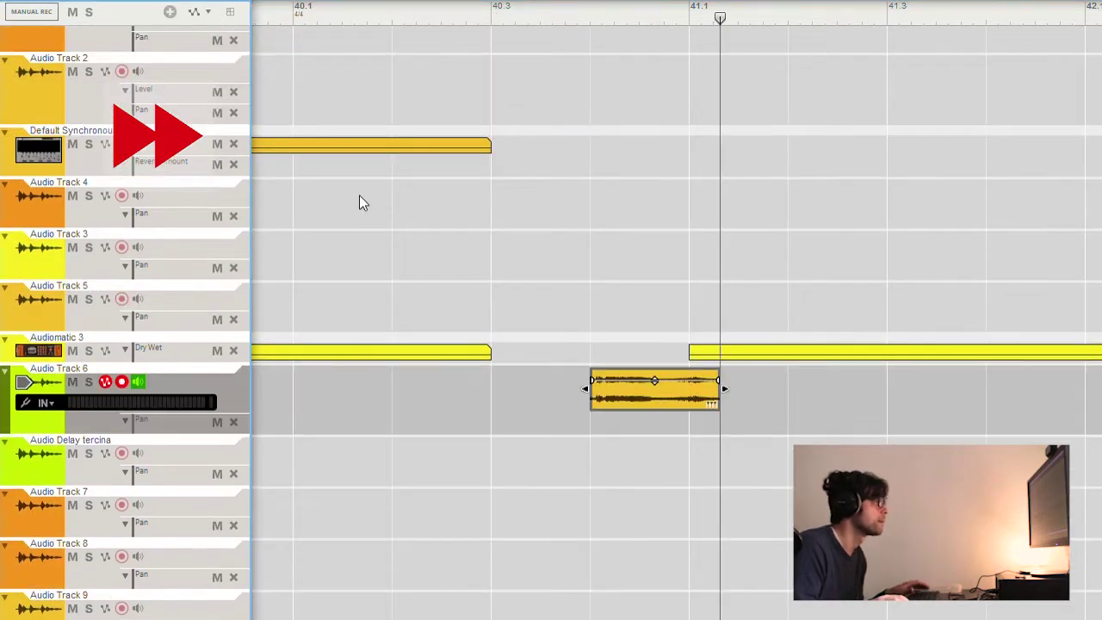
# Step: Fine-tune the timing of the audio clip on Audio Track 6 around bar 40.4 and play it back
pyautogui.scroll(2, 552, 284)
pyautogui.moveTo(629, 378); pyautogui.dragTo(637, 378)
pyautogui.moveTo(761, 377)
pyautogui.mouseDown()
pyautogui.moveTo(745, 374)
pyautogui.moveTo(761, 375)
pyautogui.mouseUp()
pyautogui.moveTo(659, 373); pyautogui.dragTo(648, 373)
pyautogui.click(366, 12)
pyautogui.press('space')
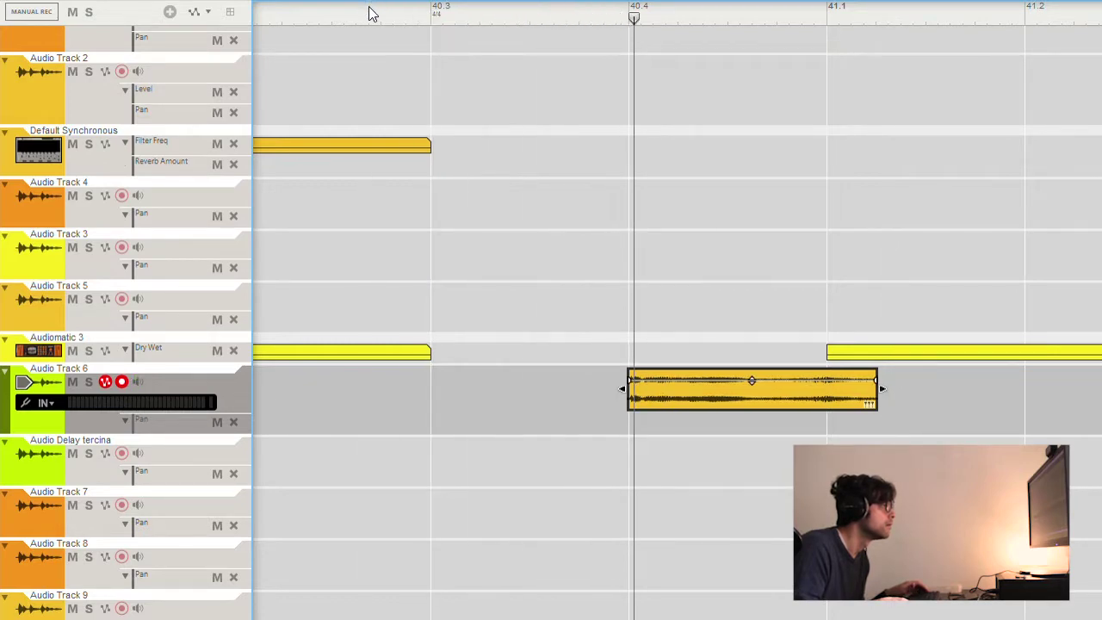
# Step: Play back the audio clip on Audio Track 6 from just before bar 40.3
pyautogui.press('space')
pyautogui.click(374, 10)
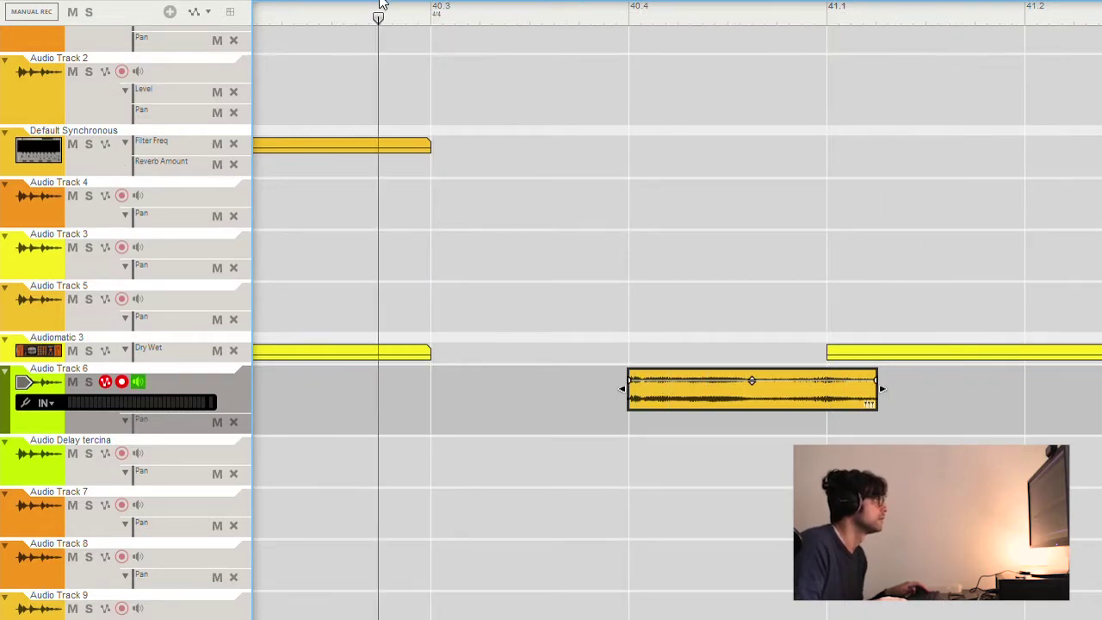
pyautogui.press('space')
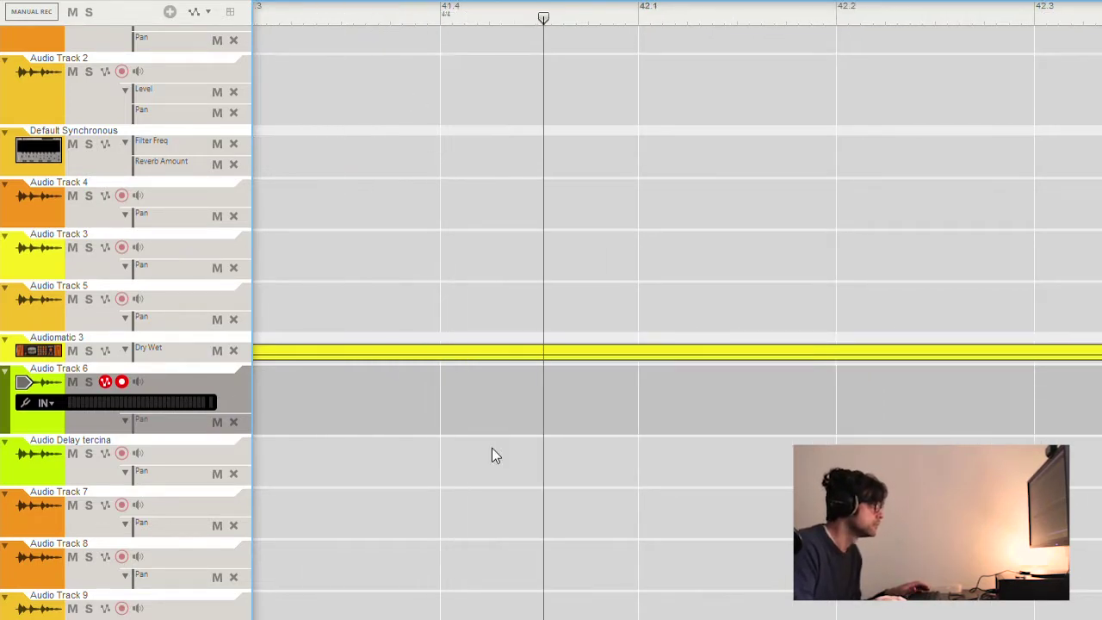
pyautogui.press('space')
# Step: Repeat the Audio Track 6 clip at bars 41.4, 42.4 and 43.4 and play the passage back
pyautogui.scroll(-10, 677, 309)
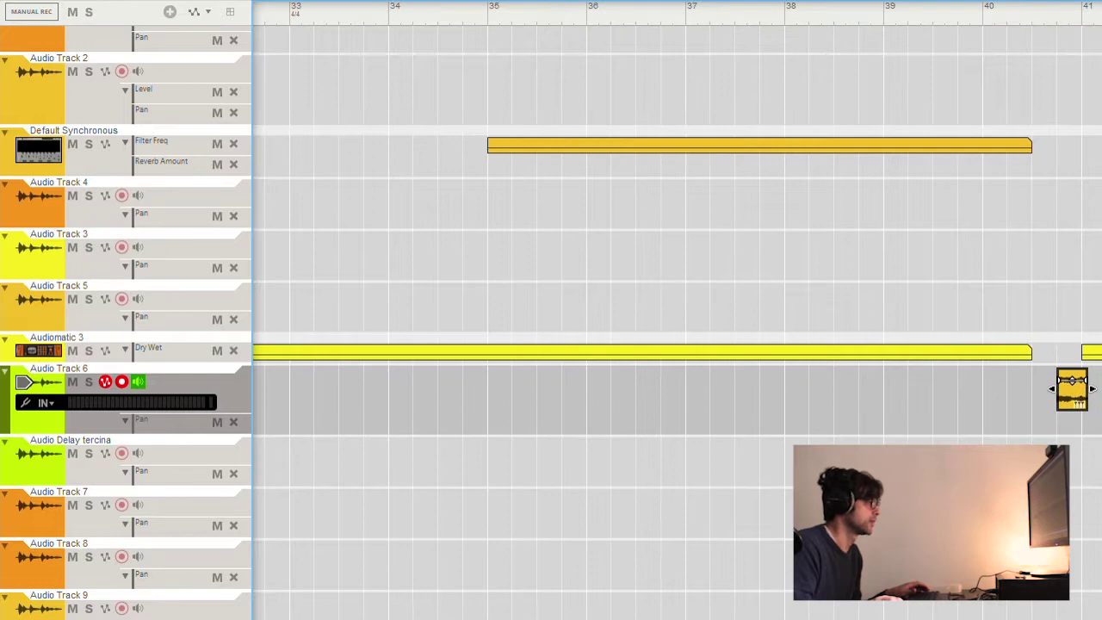
pyautogui.hscroll(3, 677, 310)
pyautogui.hscroll(6, 676, 310)
pyautogui.scroll(-5, 676, 310)
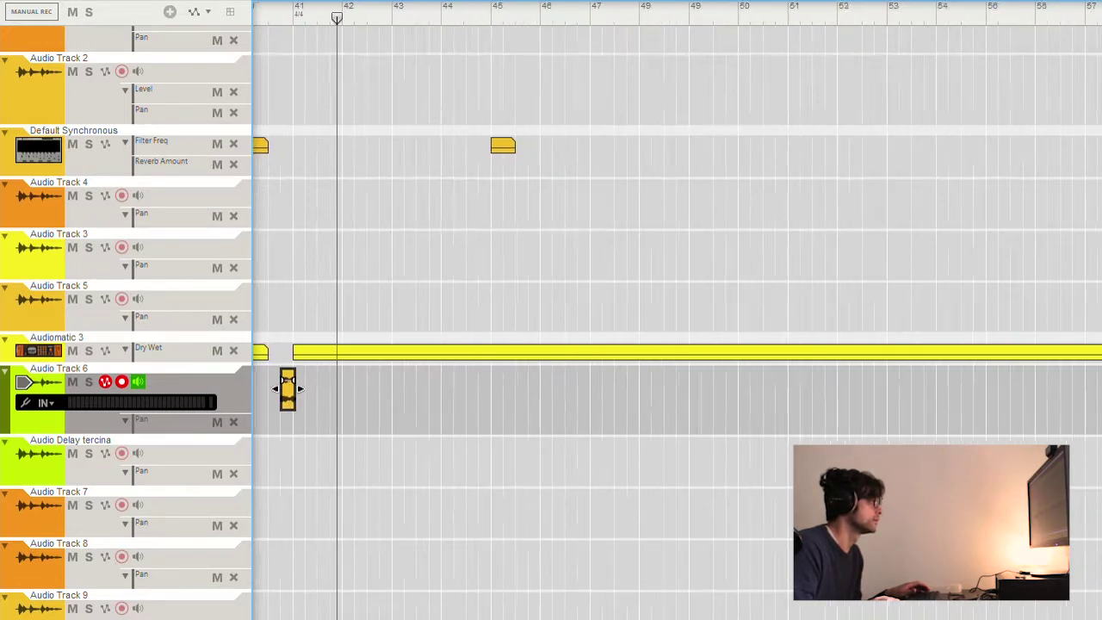
pyautogui.hscroll(-5, 677, 310)
pyautogui.moveTo(491, 375); pyautogui.dragTo(535, 374)
pyautogui.click(435, 6)
pyautogui.press('space')
pyautogui.press('space')
pyautogui.click(451, 17)
pyautogui.press('space')
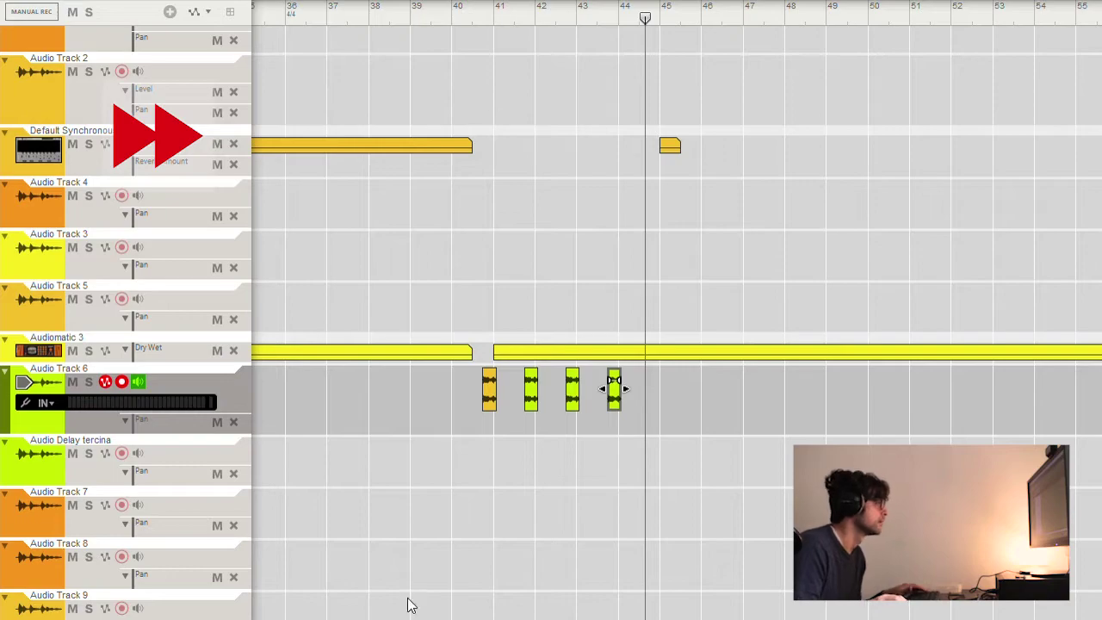
# Step: Paste a short audio clip onto Audio Track 7 within bar 40
pyautogui.click(451, 17)
pyautogui.scroll(-1, 430, 233)
pyautogui.hotkey('ctrl', 'v')
pyautogui.moveTo(453, 469); pyautogui.dragTo(467, 469)
pyautogui.press('h')
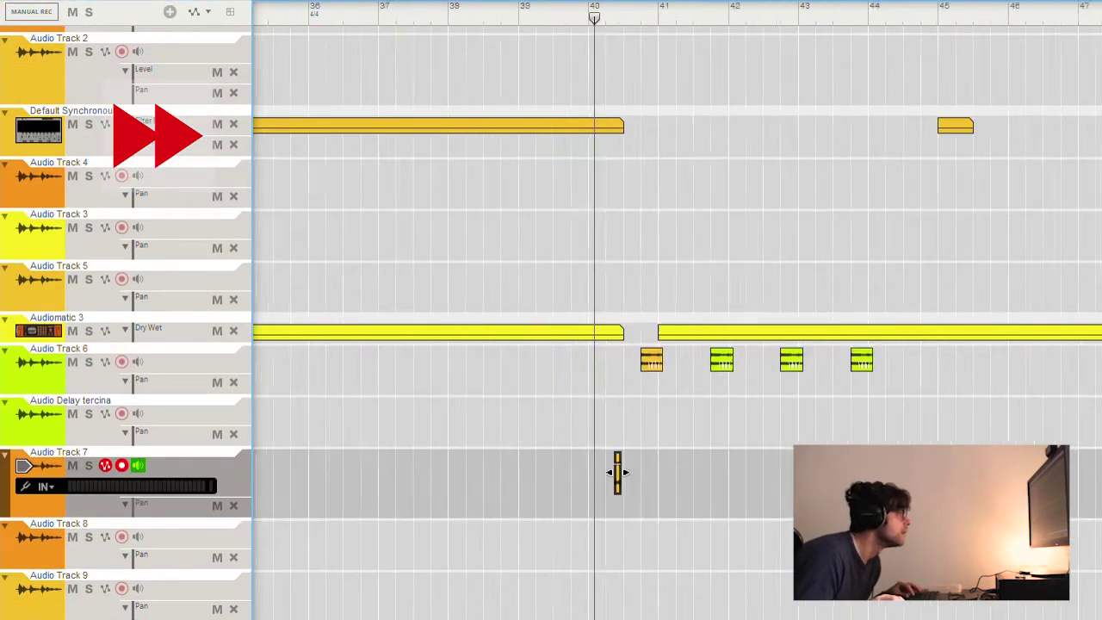
pyautogui.scroll(2, 612, 472)
# Step: Move the Audio Track 7 clip to just before bar 40.4 and play it back from bar 40.3
pyautogui.press('space')
pyautogui.moveTo(634, 473); pyautogui.dragTo(733, 473)
pyautogui.press('space')
pyautogui.click(662, 7)
pyautogui.press('space')
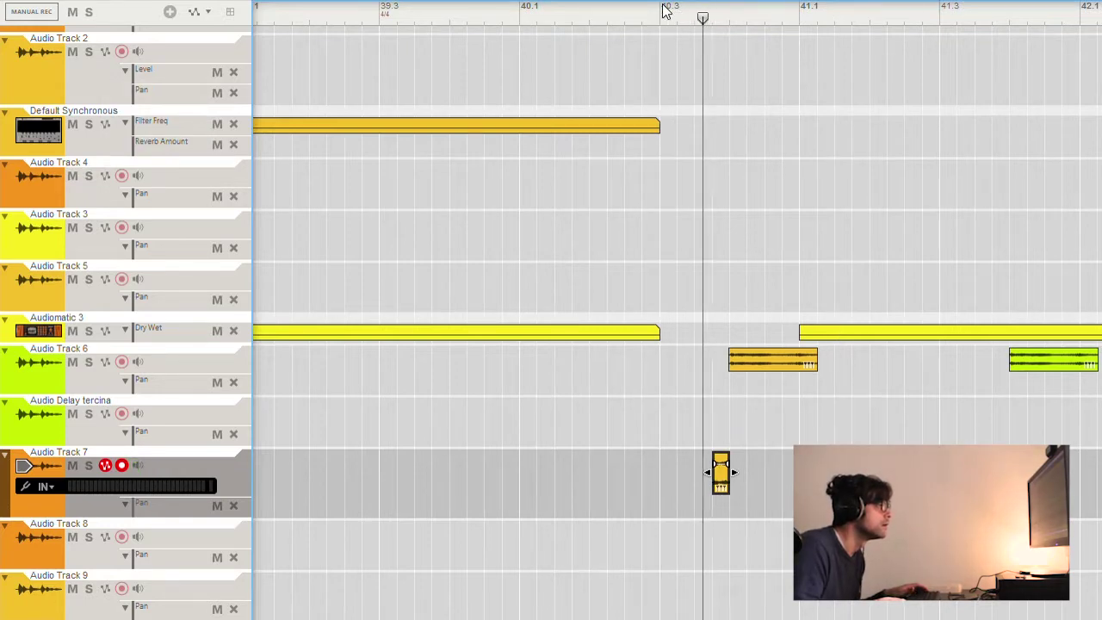
pyautogui.press('space')
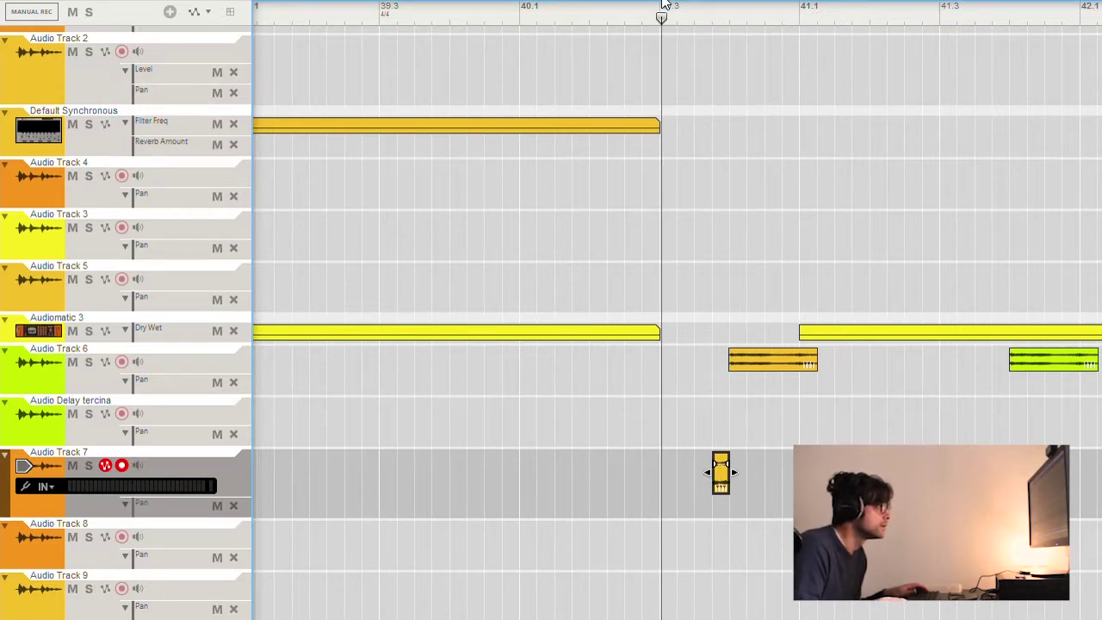
pyautogui.press('space')
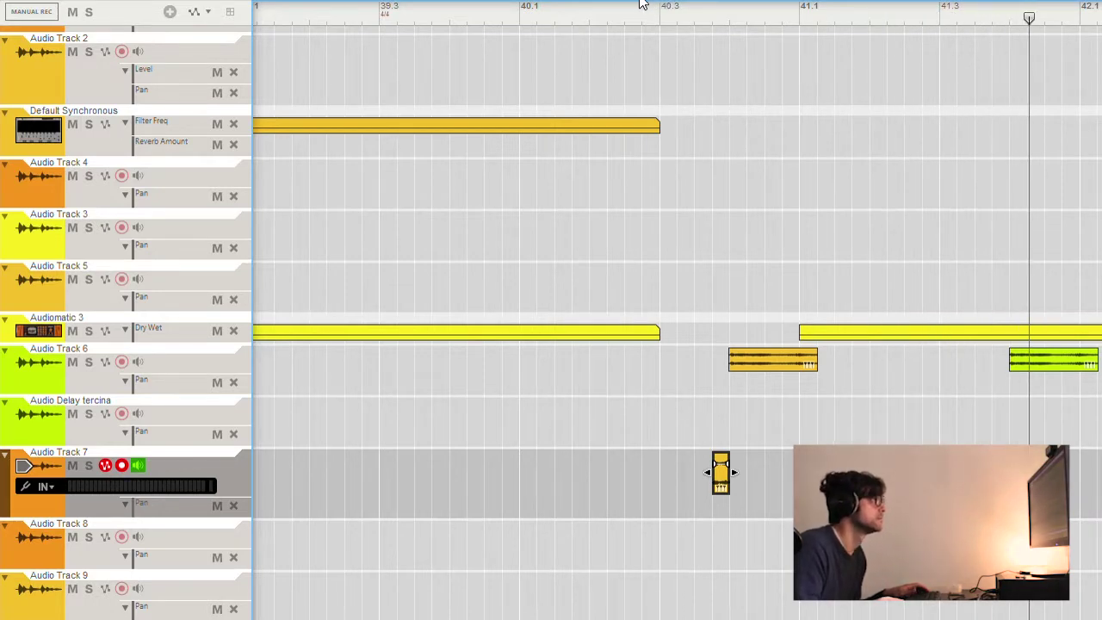
# Step: Shorten the audio clips on Audio Track 6 and repeat the Audio Track 7 clip just before bars 41.4, 42.4 and 43.4
pyautogui.click(641, 4)
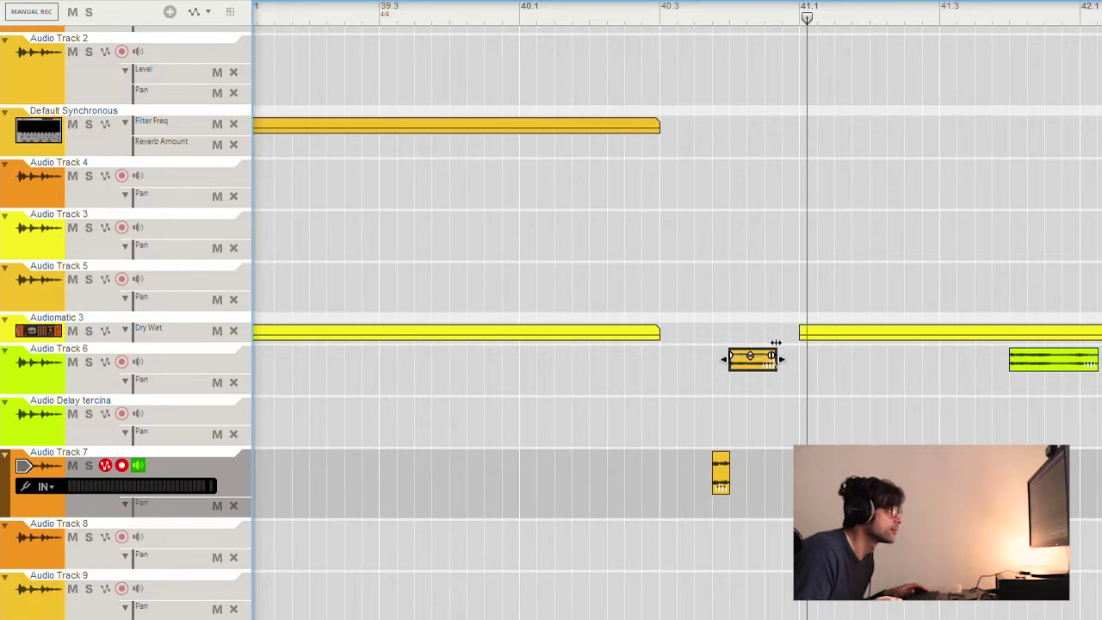
pyautogui.click(1020, 359)
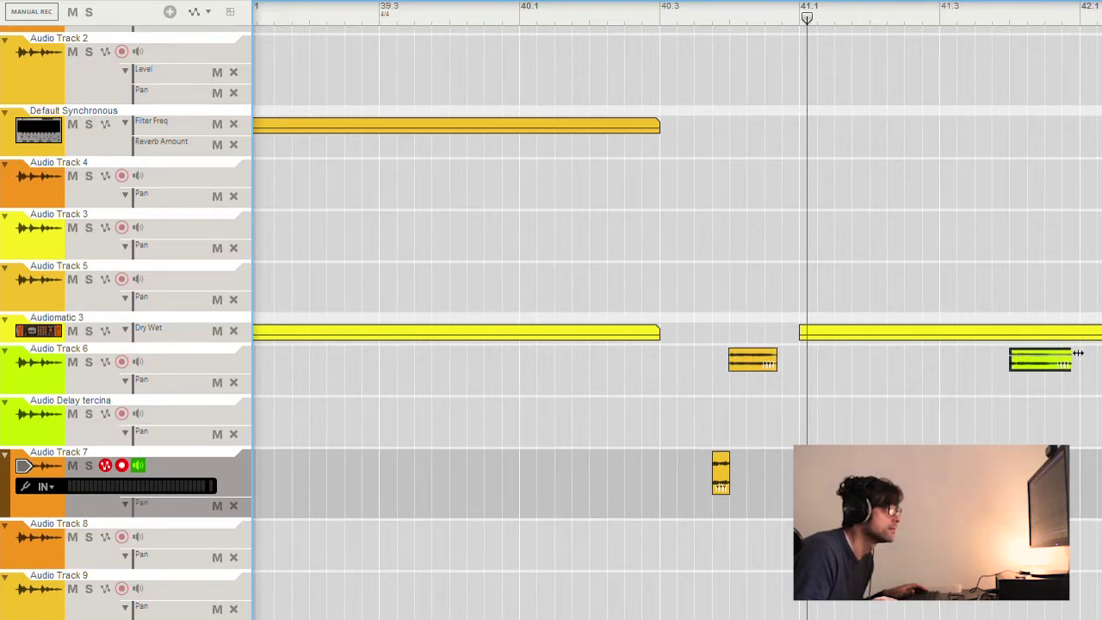
pyautogui.moveTo(1077, 353); pyautogui.dragTo(1067, 353)
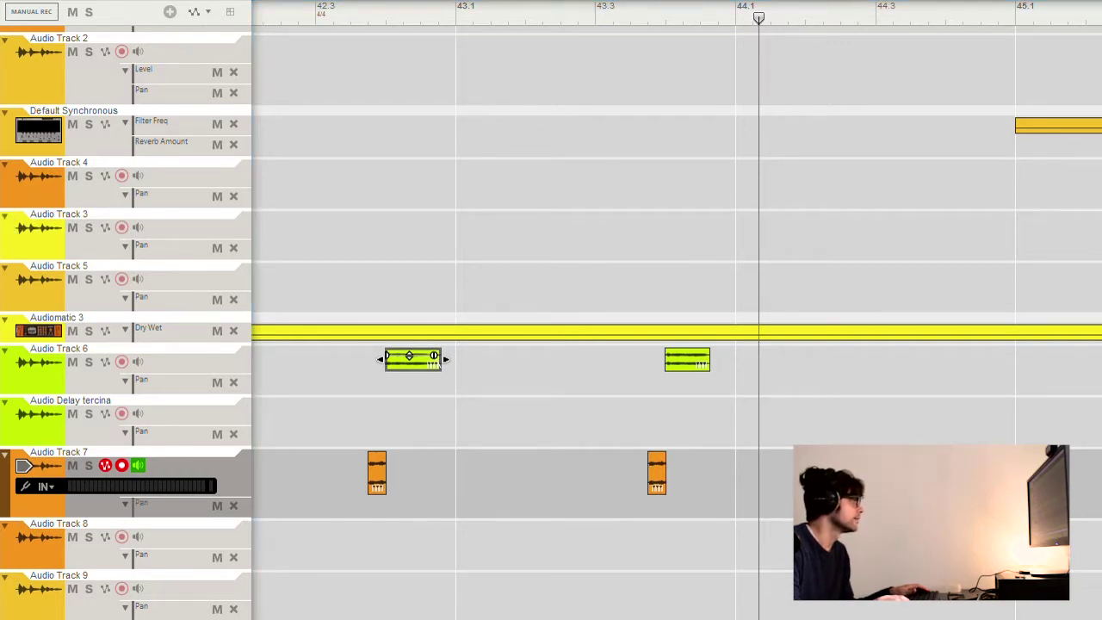
# Step: Play the interlude from bar 40.3 to check the clips on Audio Tracks 6 and 7
pyautogui.hscroll(-11, 677, 323)
pyautogui.hscroll(-5, 541, 336)
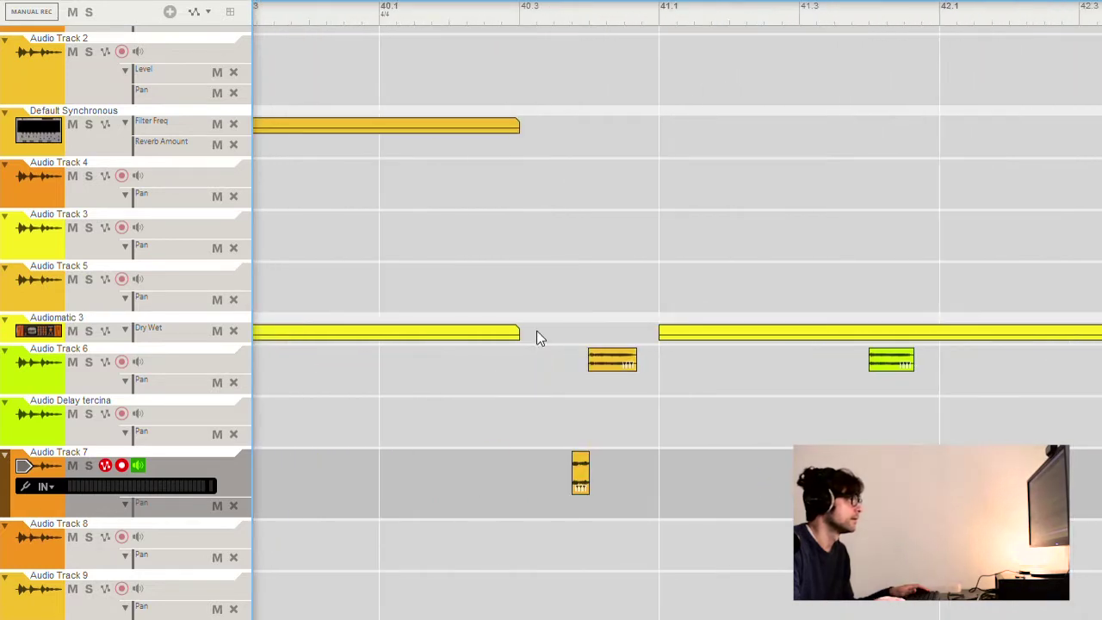
pyautogui.click(545, 7)
pyautogui.press('space')
pyautogui.press('space')
pyautogui.click(460, 11)
pyautogui.press('space')
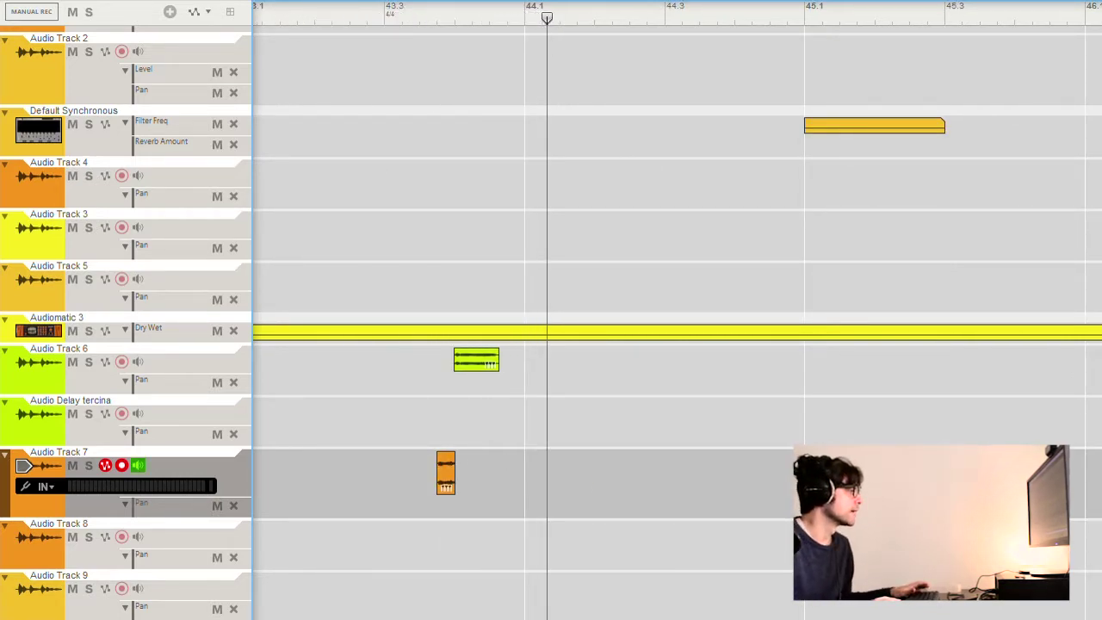
# Step: Place a series of short audio clips on Audio Track 3 between bars 40.3 and 44.3 and play them back
pyautogui.hscroll(-10, 492, 421)
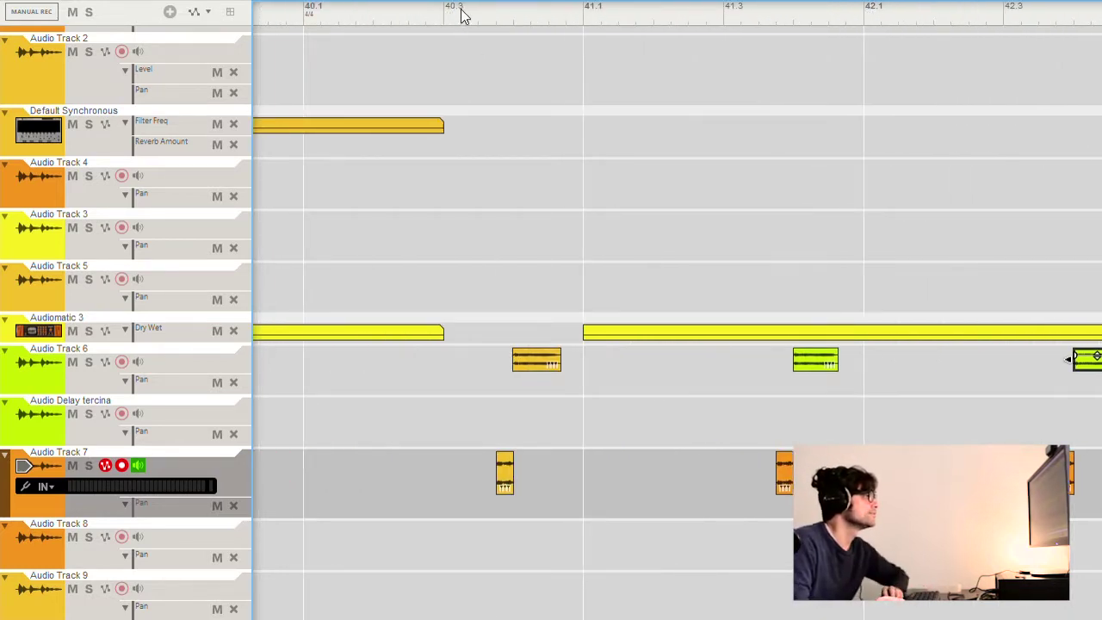
pyautogui.click(121, 362)
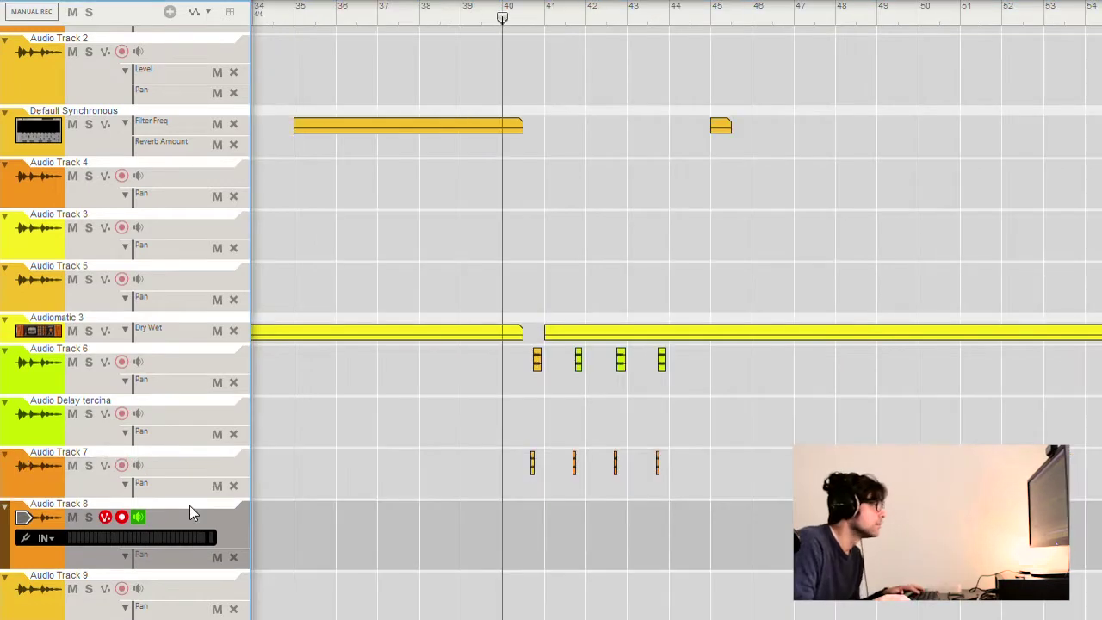
pyautogui.hotkey('ctrl', 'v')
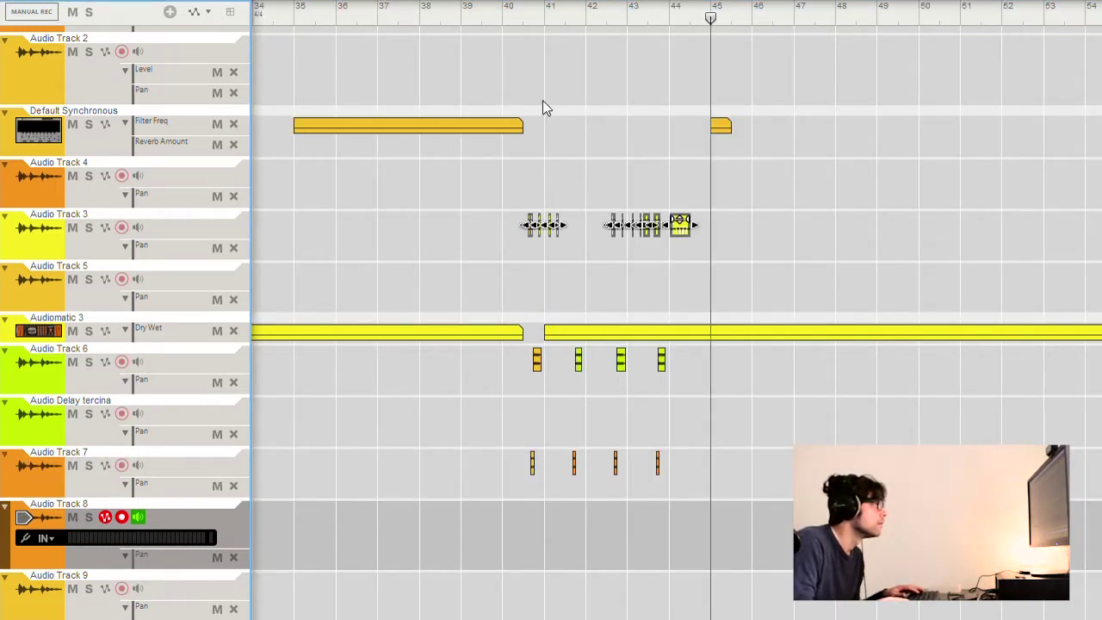
pyautogui.click(509, 5)
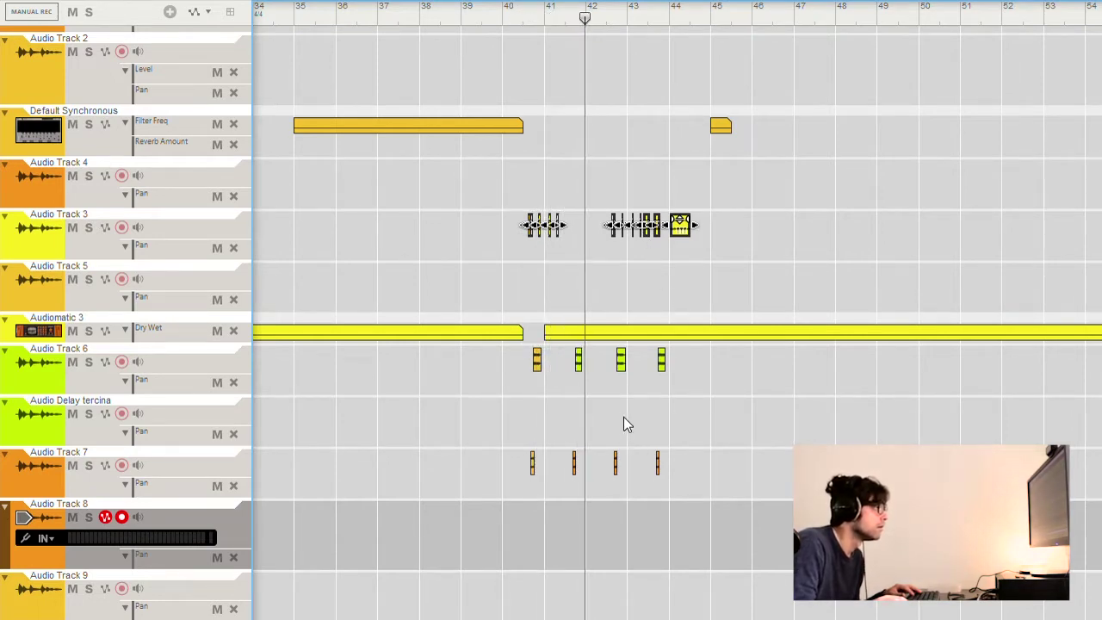
# Step: Delete the first and last clips on Audio Track 7, just before bars 40.4 and 43.4
pyautogui.moveTo(504, 428); pyautogui.dragTo(675, 462)
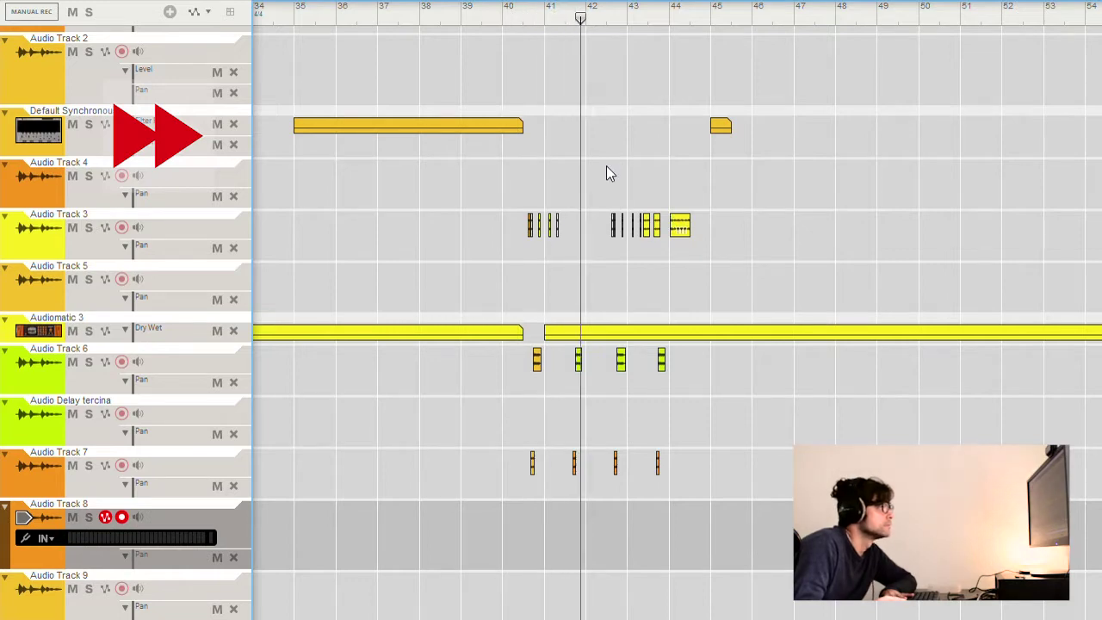
pyautogui.click(532, 463)
pyautogui.press('Delete')
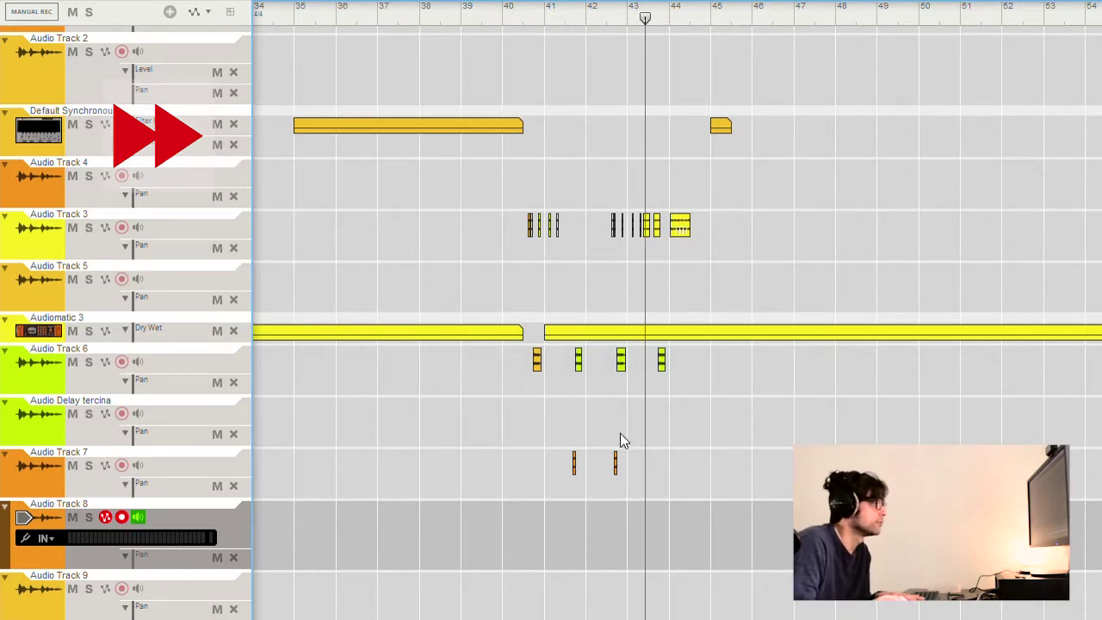
# Step: Solo Audio Track 3, listen to its clips through the interlude, and turn the solo off again
pyautogui.click(508, 201)
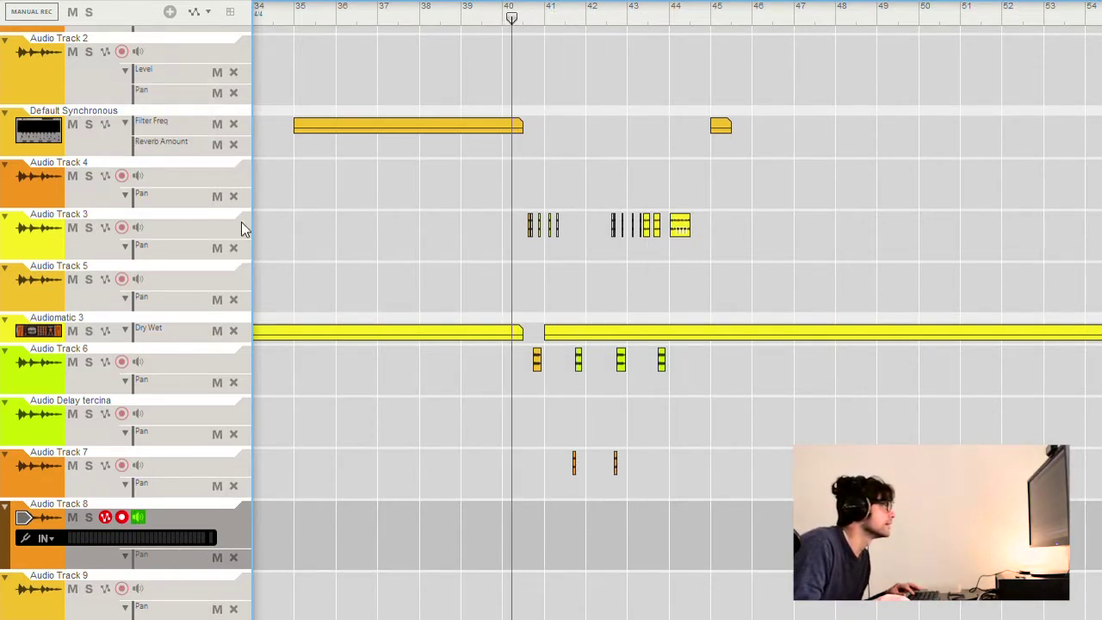
pyautogui.click(88, 226)
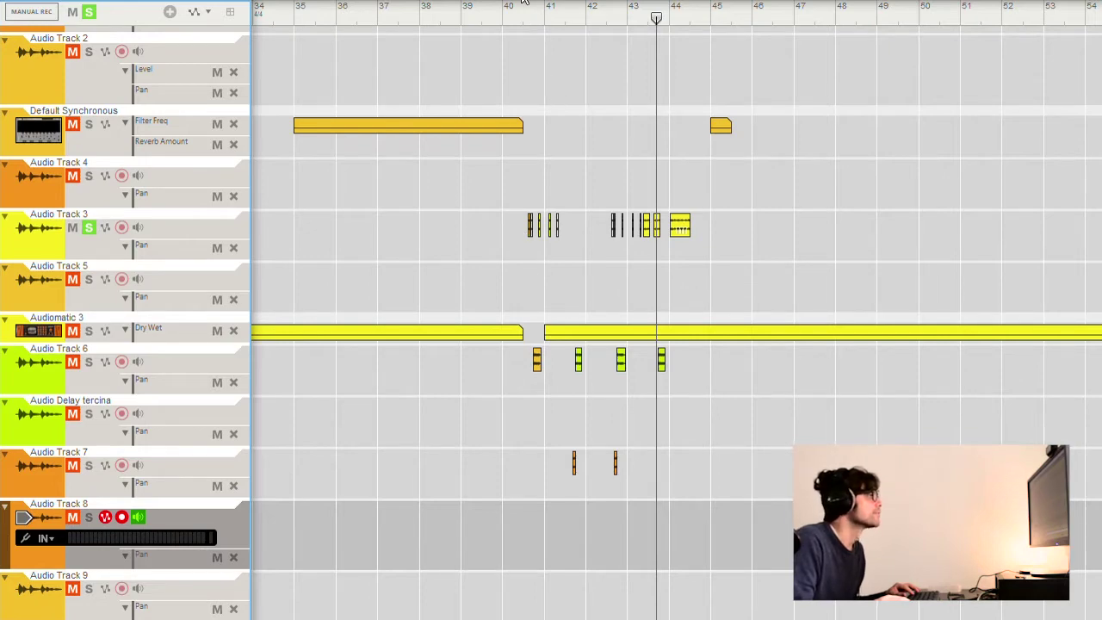
pyautogui.moveTo(533, 6); pyautogui.dragTo(509, 6)
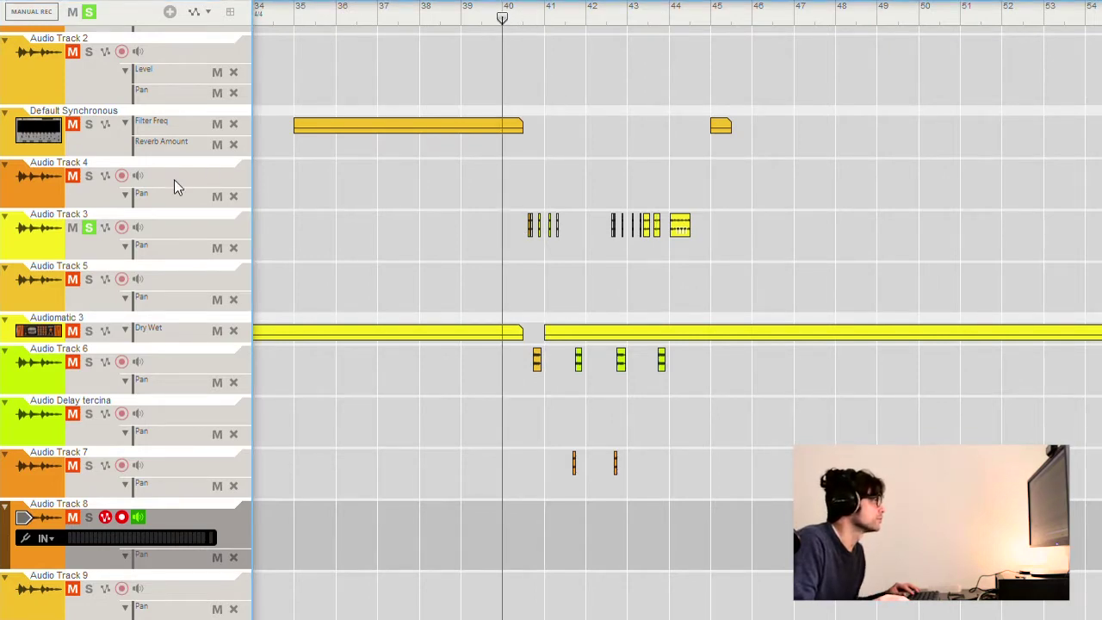
pyautogui.click(89, 227)
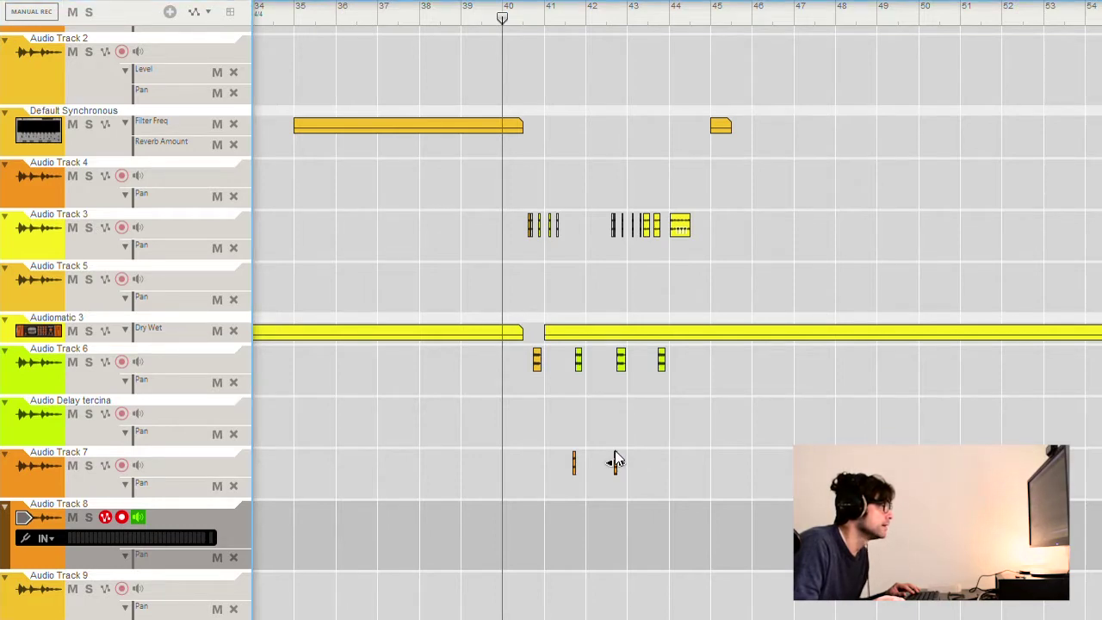
# Step: Move the Audio Track 7 clip in bar 42 to just before bar 43.4 and play back the interlude
pyautogui.moveTo(649, 454); pyautogui.dragTo(656, 462)
pyautogui.press('space')
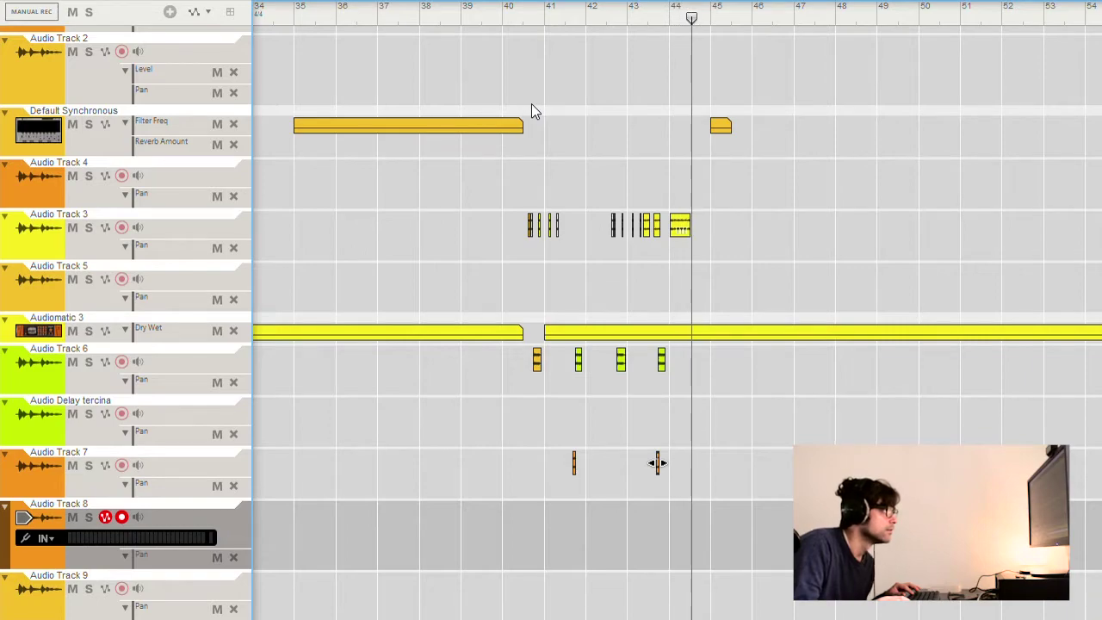
pyautogui.click(676, 9)
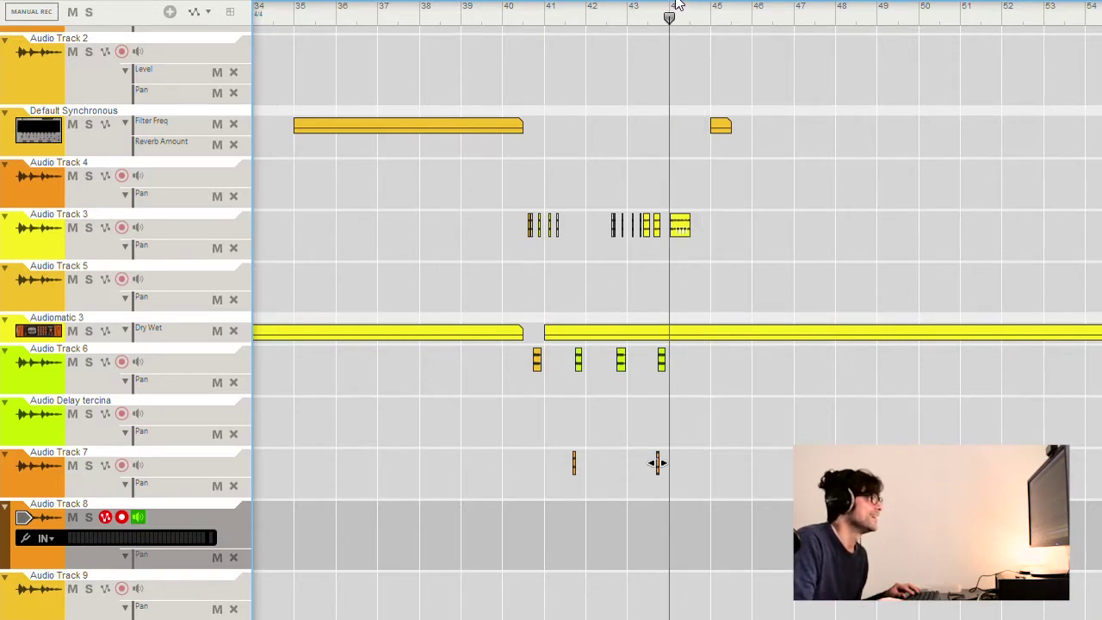
# Step: Review the interlude's drum and audio clips and play the section again from bar 40
pyautogui.scroll(4, 688, 175)
pyautogui.scroll(-2, 688, 175)
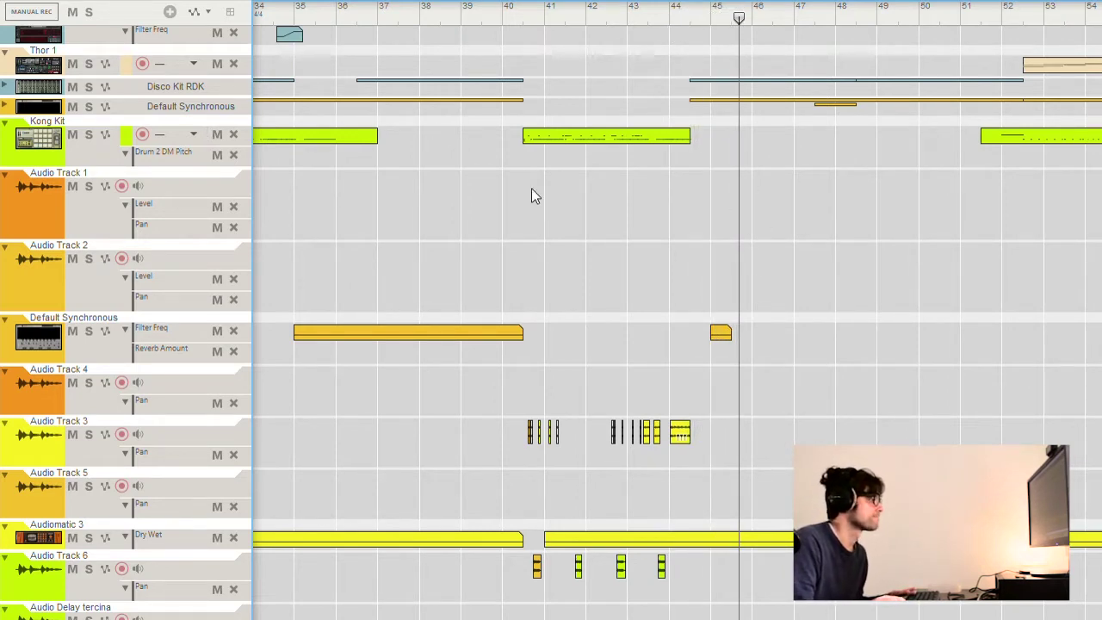
pyautogui.moveTo(514, 618)
pyautogui.mouseDown()
pyautogui.moveTo(570, 618)
pyautogui.moveTo(483, 618)
pyautogui.moveTo(506, 617)
pyautogui.mouseUp()
pyautogui.scroll(-5, 525, 551)
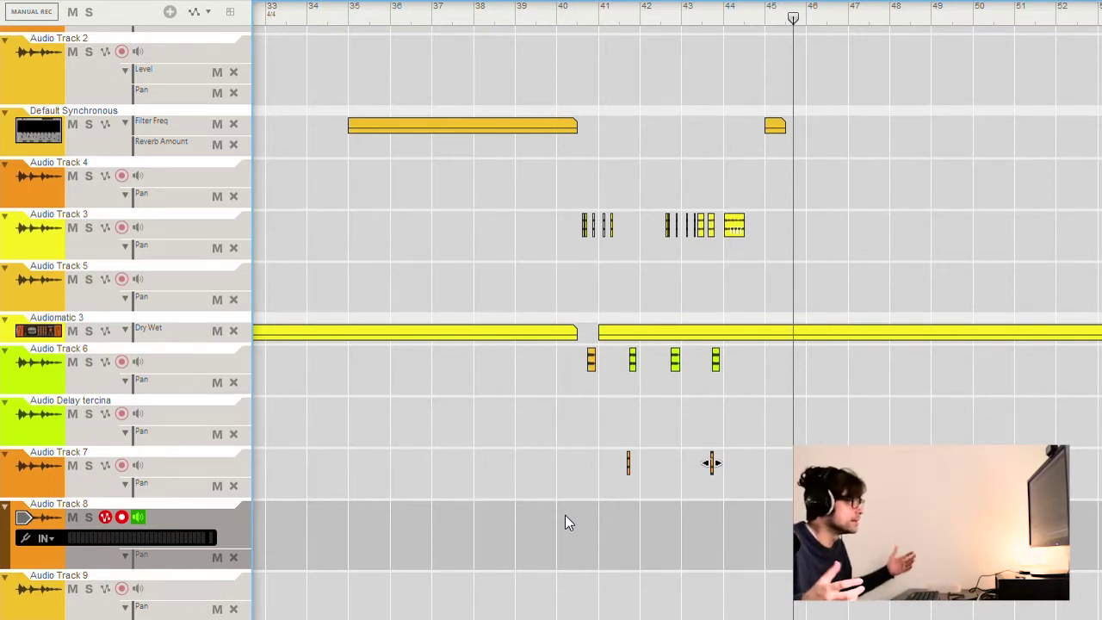
pyautogui.click(566, 1)
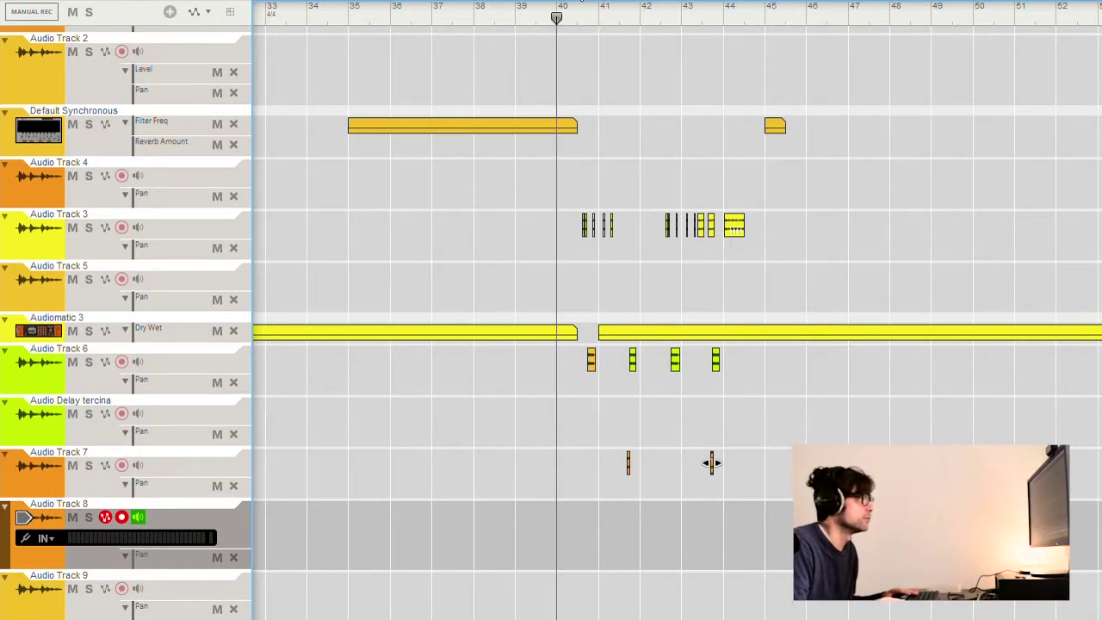
pyautogui.click(581, 1)
pyautogui.click(563, 3)
pyautogui.press('space')
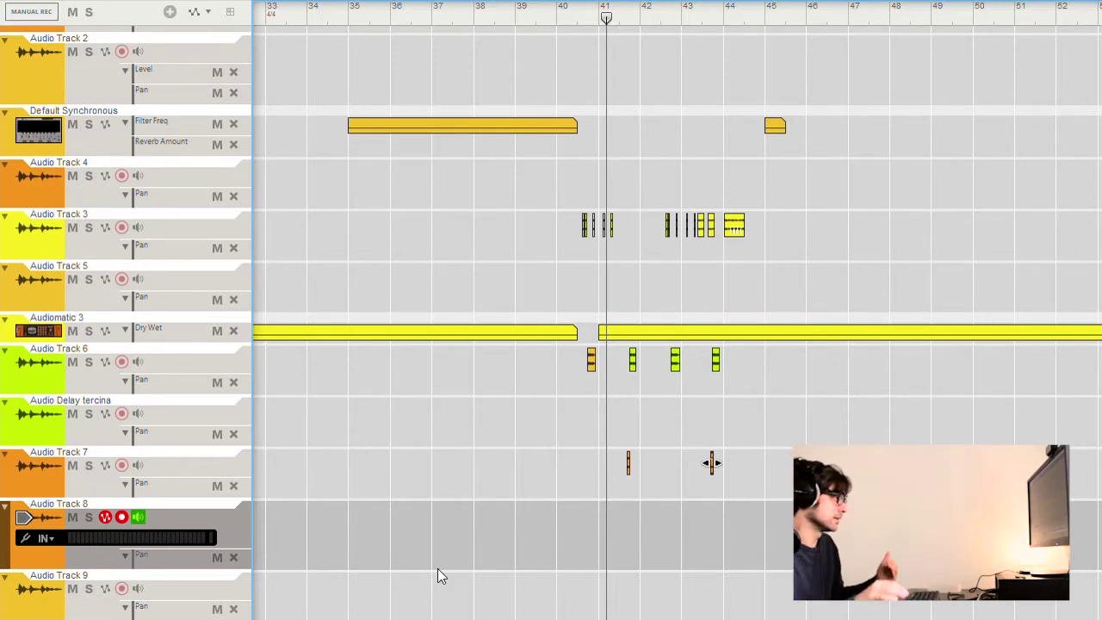
# Step: Place an audio clip on Audio Track 8 at about bar 41.4
pyautogui.moveTo(711, 463); pyautogui.dragTo(664, 463)
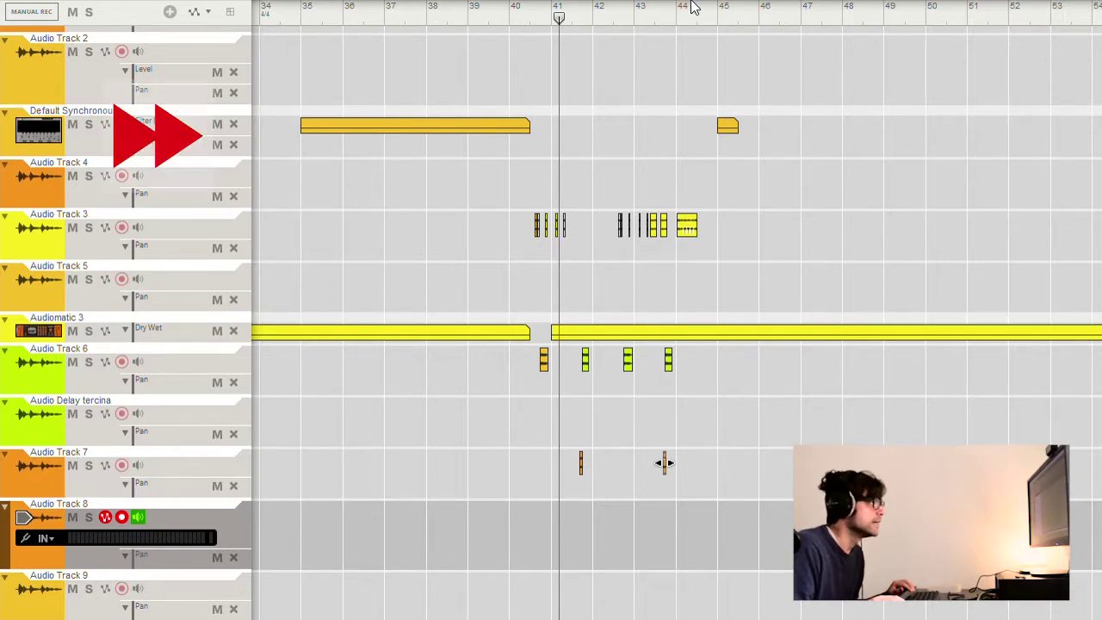
pyautogui.scroll(5, 623, 410)
pyautogui.scroll(-4, 623, 409)
pyautogui.scroll(5, 551, 551)
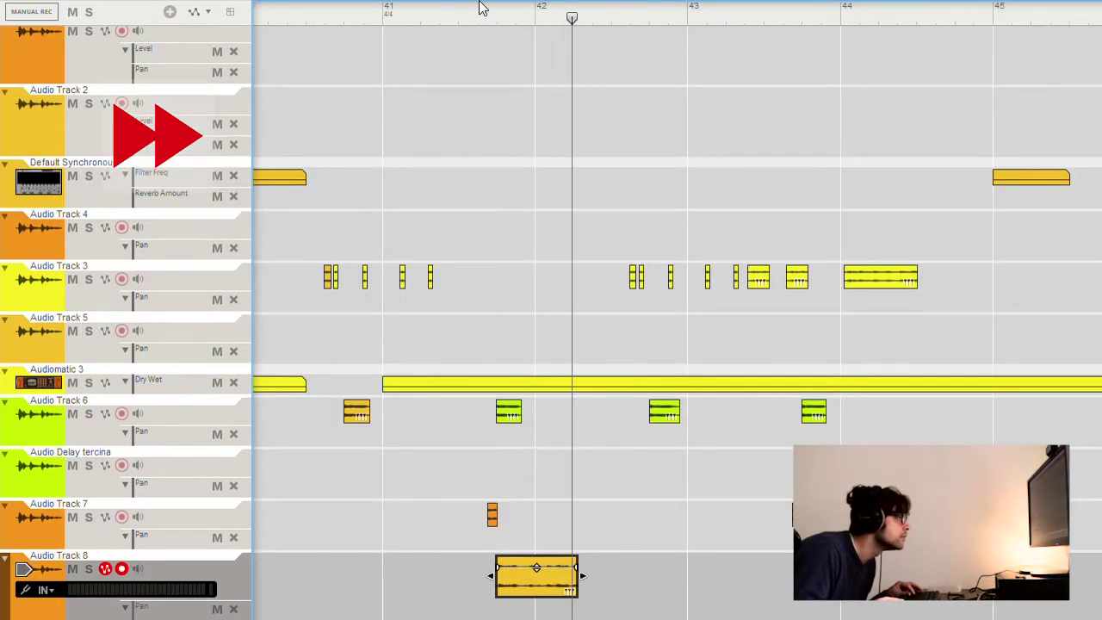
# Step: Nudge the Audio Track 8 clip slightly ahead of bar 41.4 and play it back to check its timing
pyautogui.scroll(3, 517, 551)
pyautogui.moveTo(826, 577); pyautogui.dragTo(820, 577)
pyautogui.click(607, 5)
pyautogui.press('space')
pyautogui.click(608, 5)
pyautogui.press('space')
pyautogui.click(709, 6)
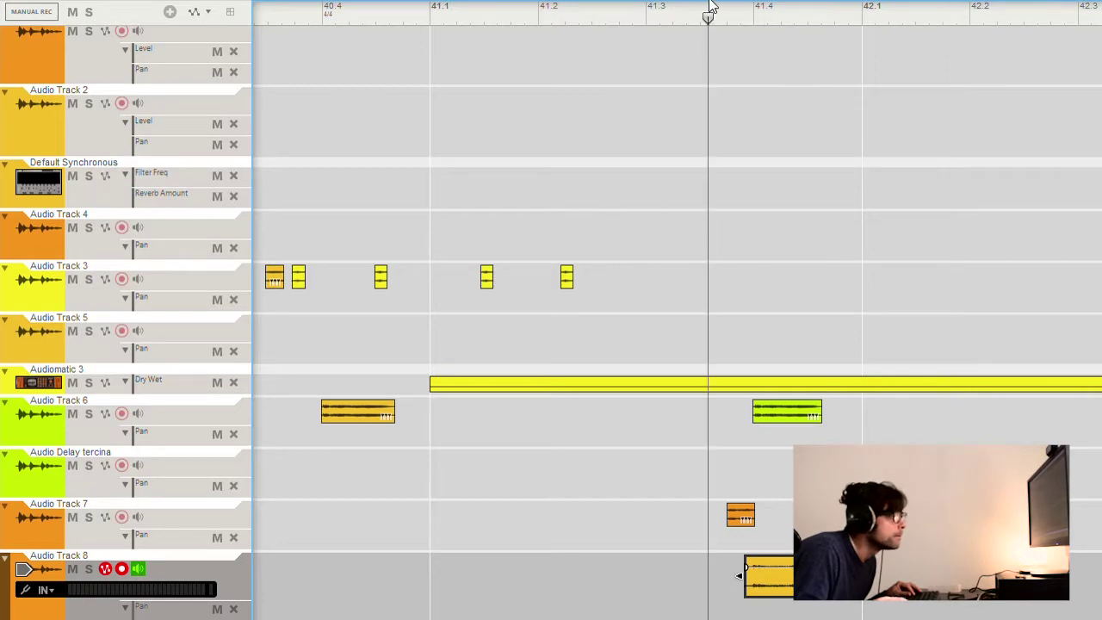
# Step: Automate Audiomatic 3's Dry Wet to jump to maximum from about bar 42 to 42.3, and play back the change
pyautogui.press('space')
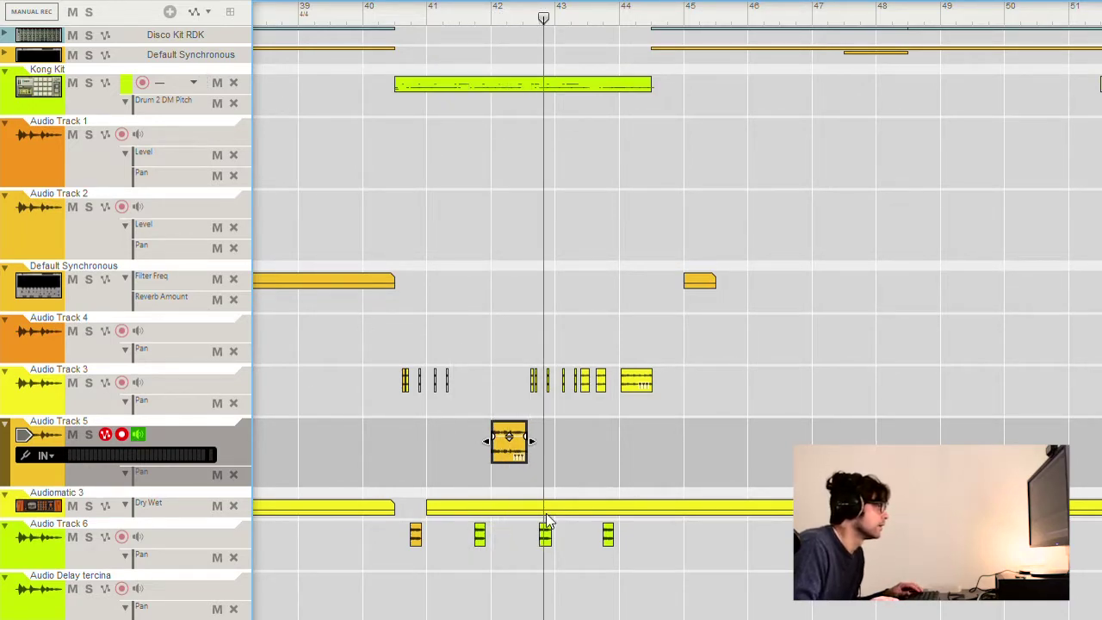
pyautogui.doubleClick(517, 507)
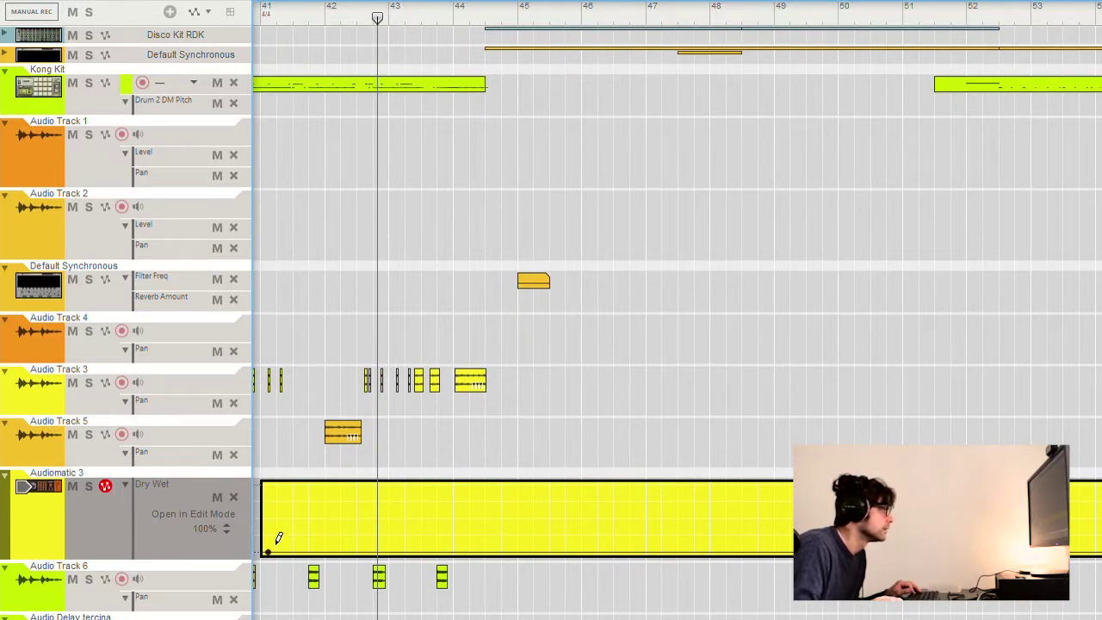
pyautogui.click(323, 485)
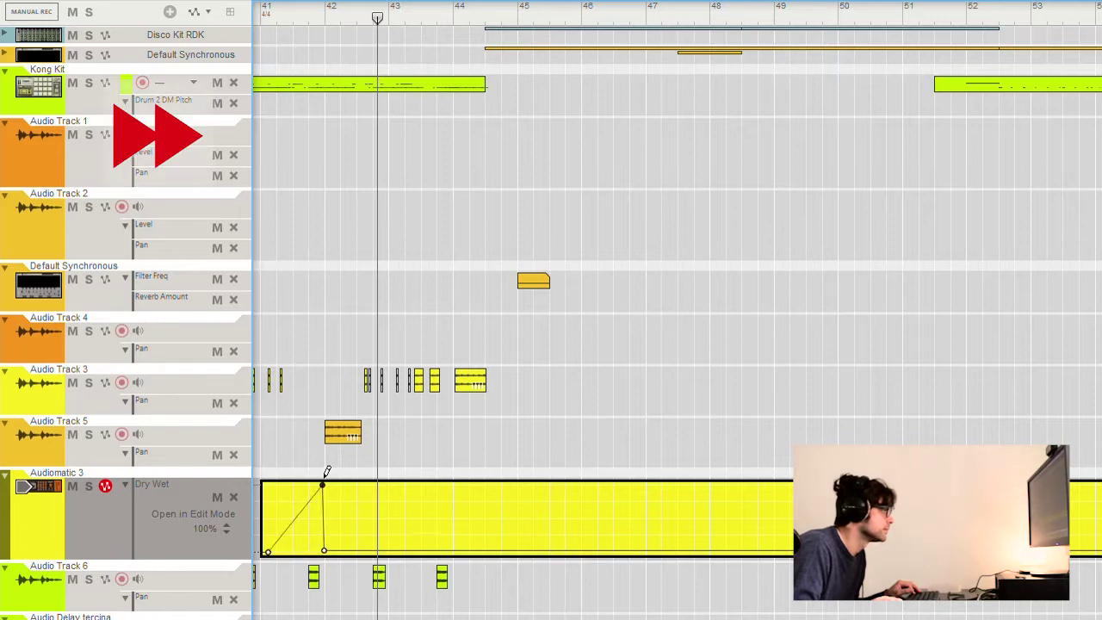
pyautogui.click(359, 485)
pyautogui.click(359, 552)
pyautogui.click(322, 552)
pyautogui.click(278, 5)
pyautogui.press('space')
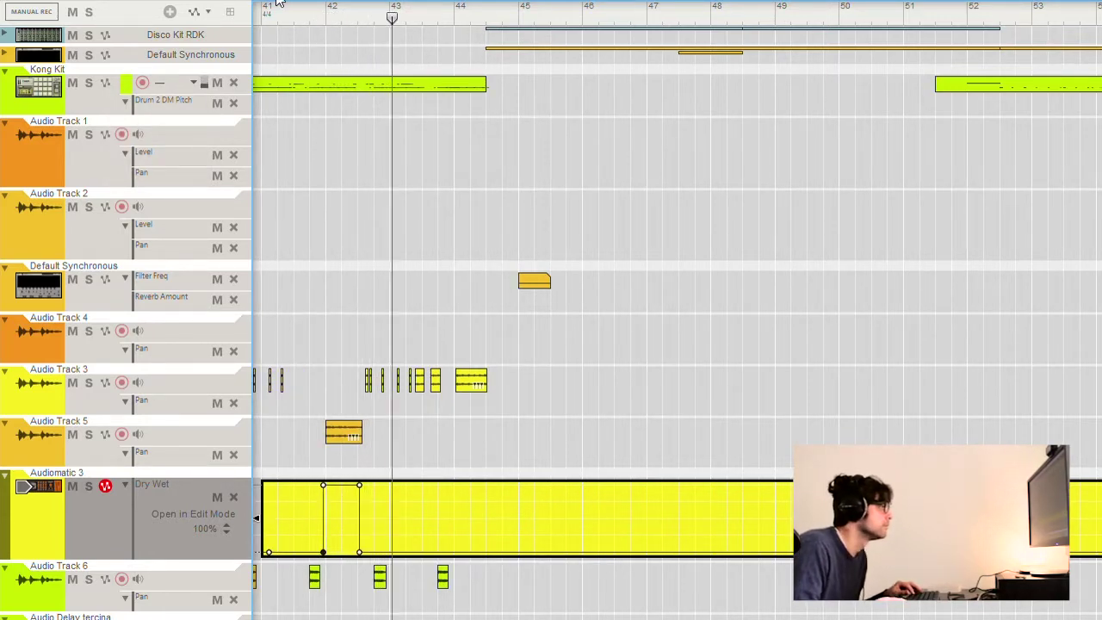
pyautogui.press('space')
# Step: Copy Audio Track 1's clips and automation from bars 172–174 to bars 42–44 and play back the interlude from bar 40.3
pyautogui.hscroll(-3, 551, 344)
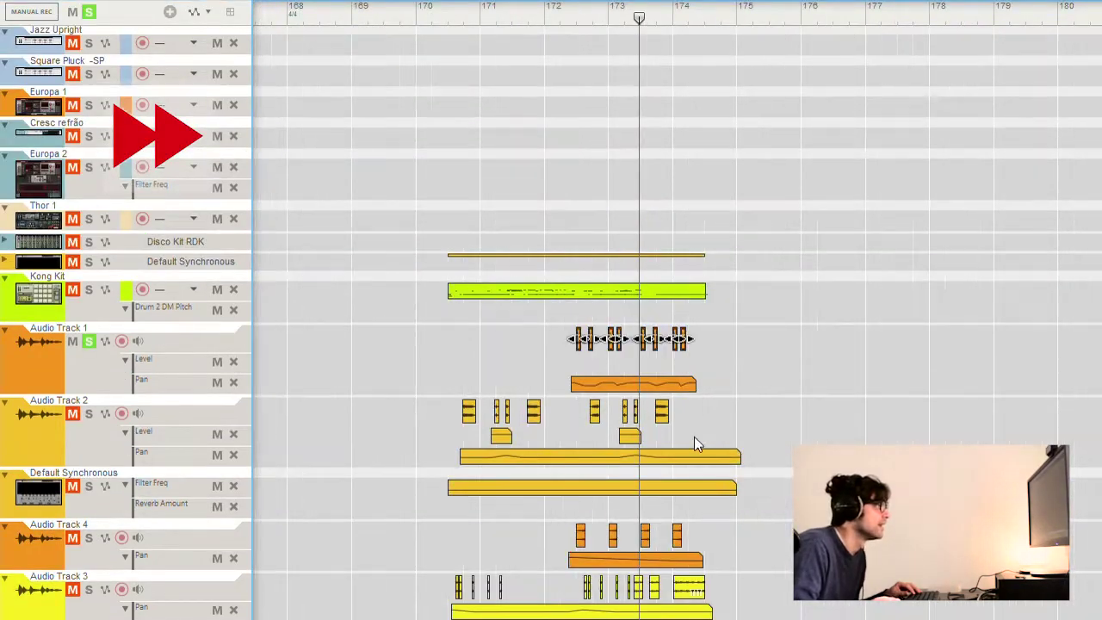
pyautogui.scroll(4, 671, 3)
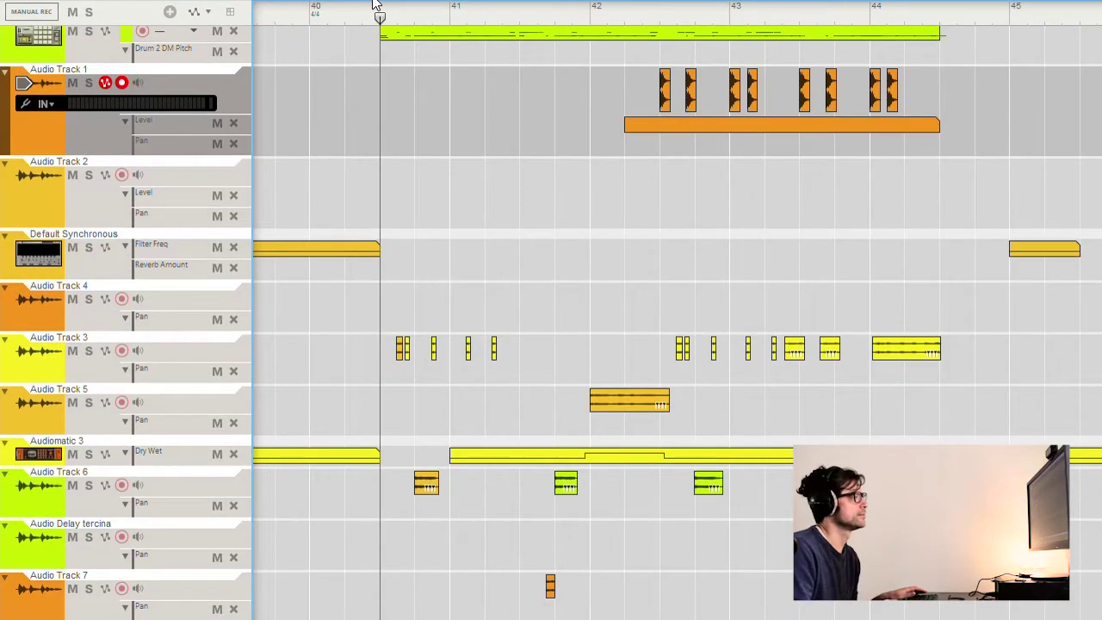
pyautogui.press('space')
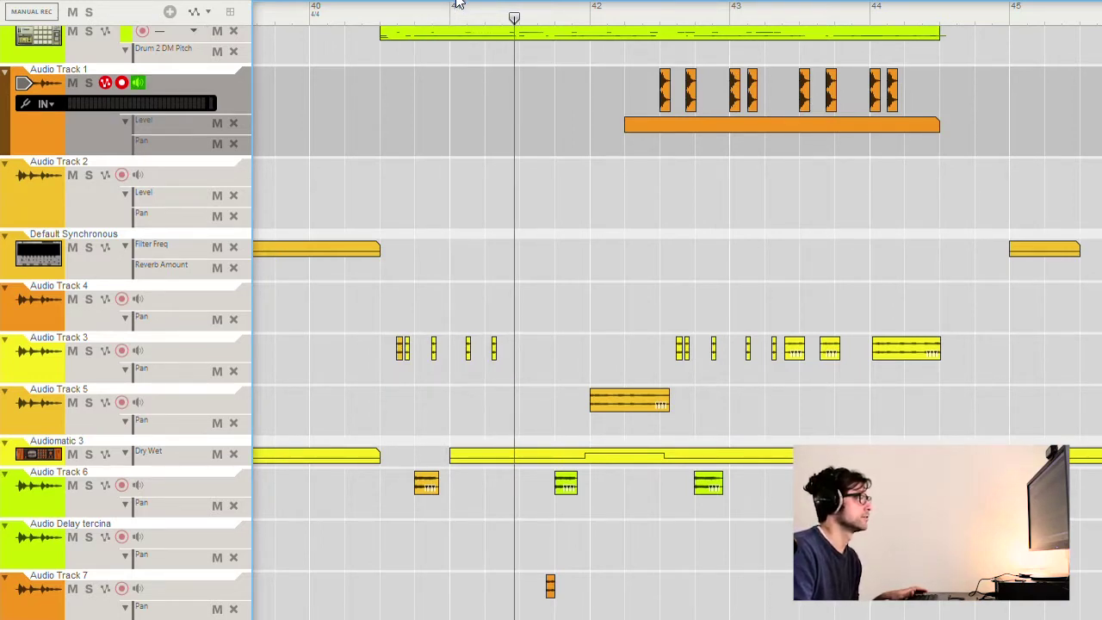
pyautogui.click(431, 3)
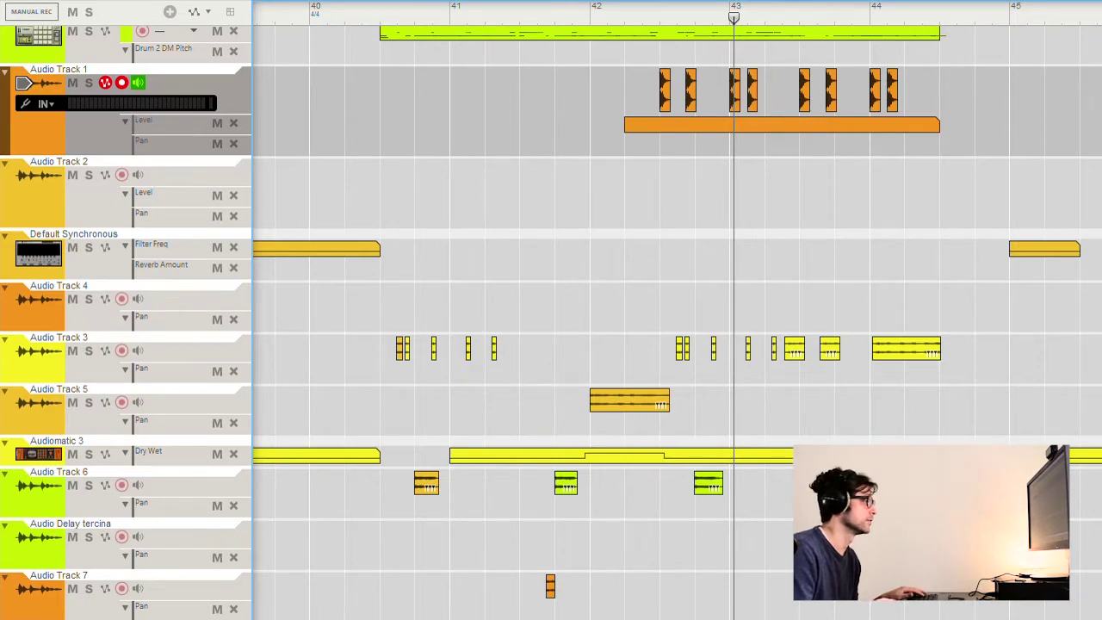
# Step: Place three short copies of the Audio Track 6 clip in close succession from bar 41.2 and play them back
pyautogui.moveTo(426, 480); pyautogui.dragTo(487, 478)
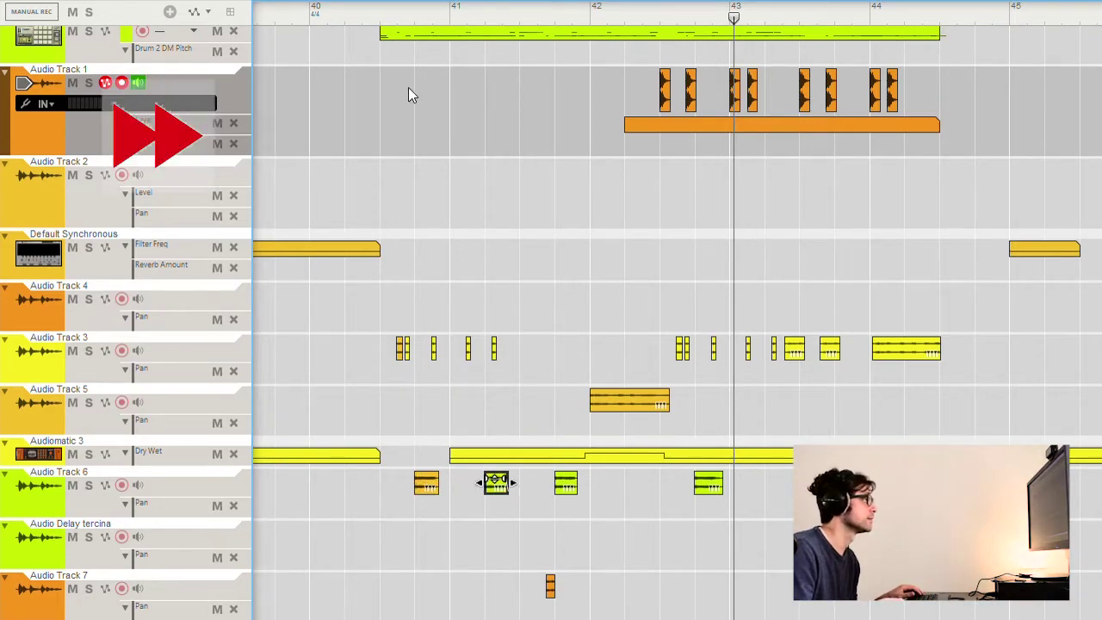
pyautogui.moveTo(408, 2); pyautogui.dragTo(392, 1)
pyautogui.moveTo(600, 472); pyautogui.dragTo(542, 473)
pyautogui.moveTo(530, 485); pyautogui.dragTo(585, 472)
pyautogui.moveTo(561, 484); pyautogui.dragTo(607, 484)
pyautogui.click(327, 10)
pyautogui.press('space')
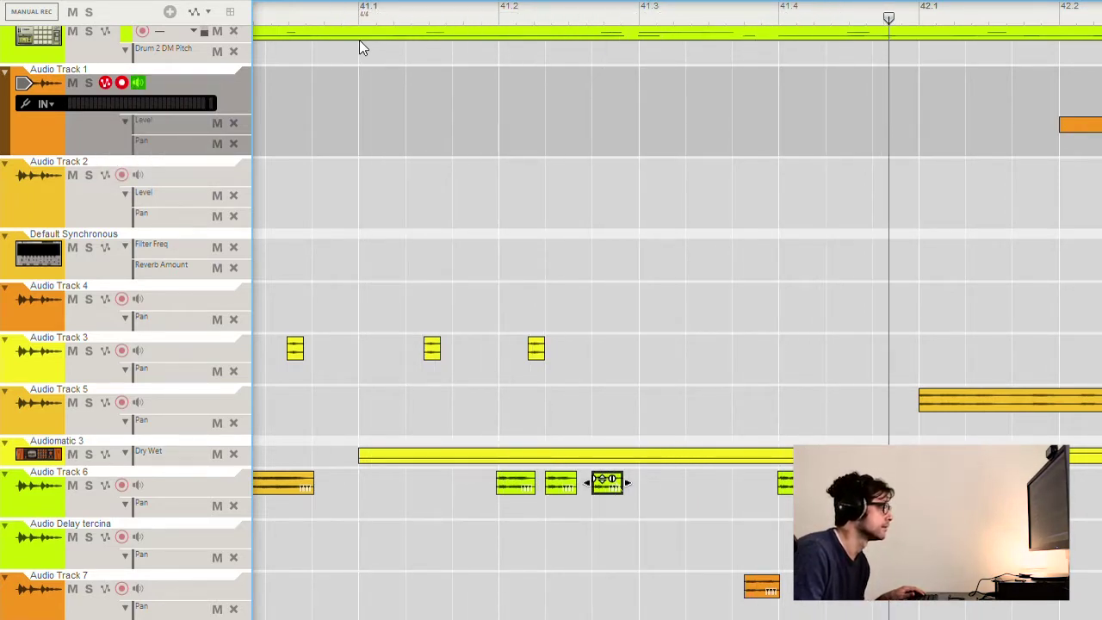
pyautogui.click(286, 10)
pyautogui.press('space')
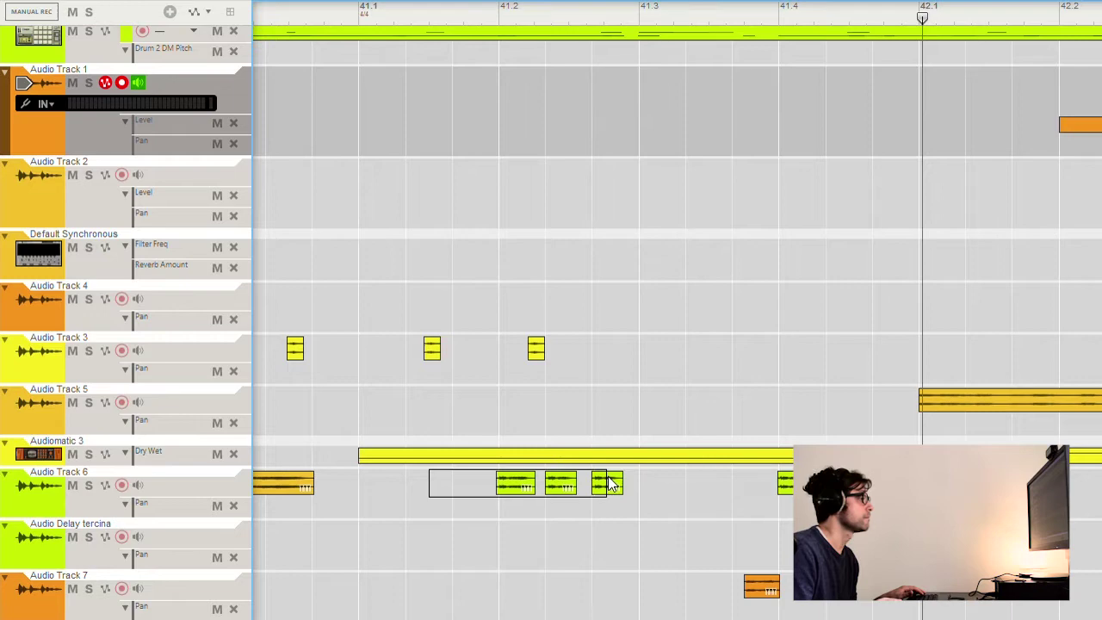
# Step: Copy the group of three short Audio Track 6 clips to bar 43.2 and play back the section
pyautogui.moveTo(608, 483); pyautogui.dragTo(608, 483)
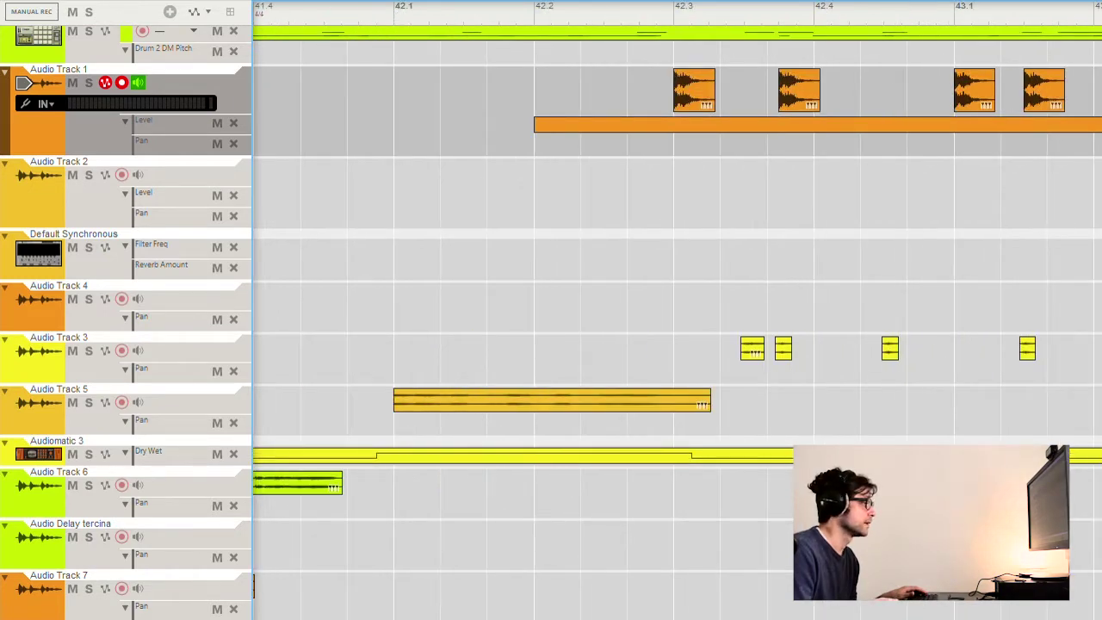
pyautogui.scroll(-7, 677, 323)
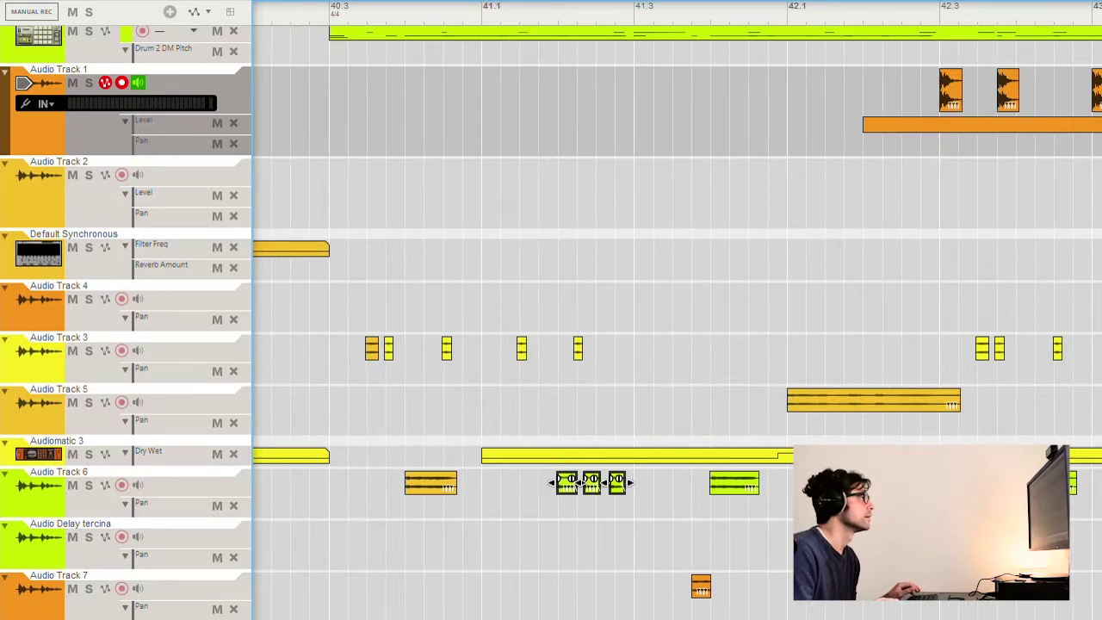
pyautogui.click(393, 4)
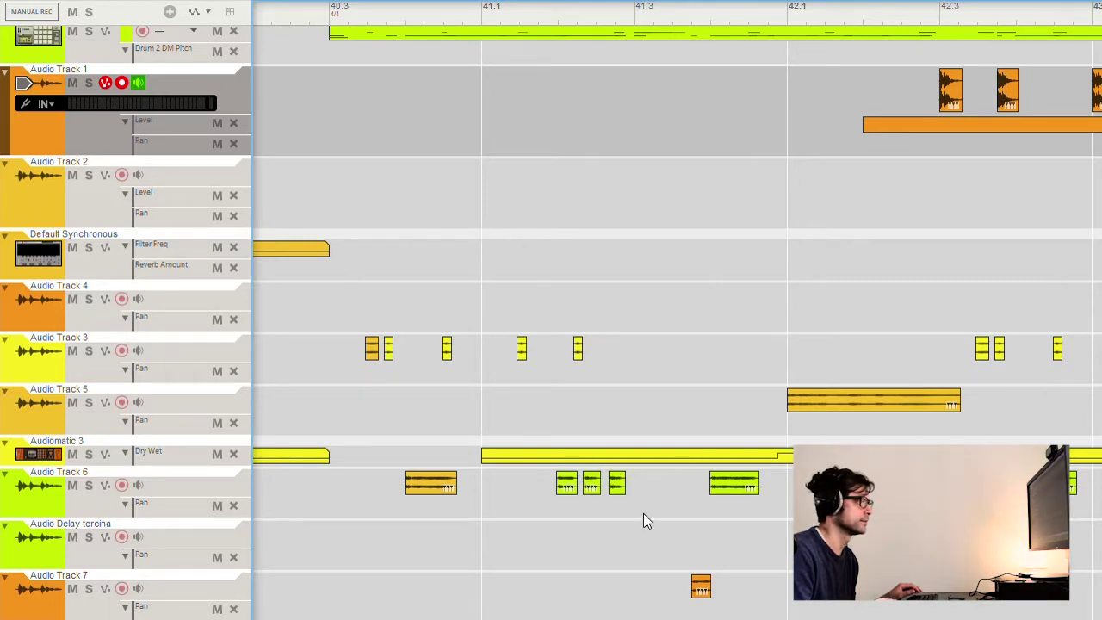
pyautogui.press('space')
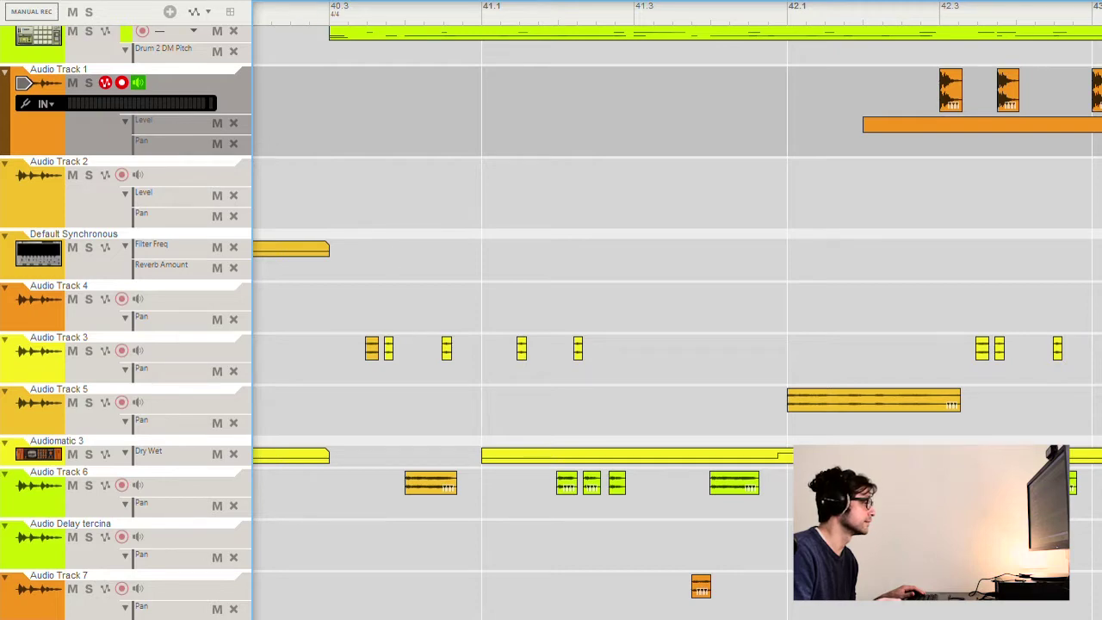
pyautogui.hscroll(-5, 676, 319)
pyautogui.press('space')
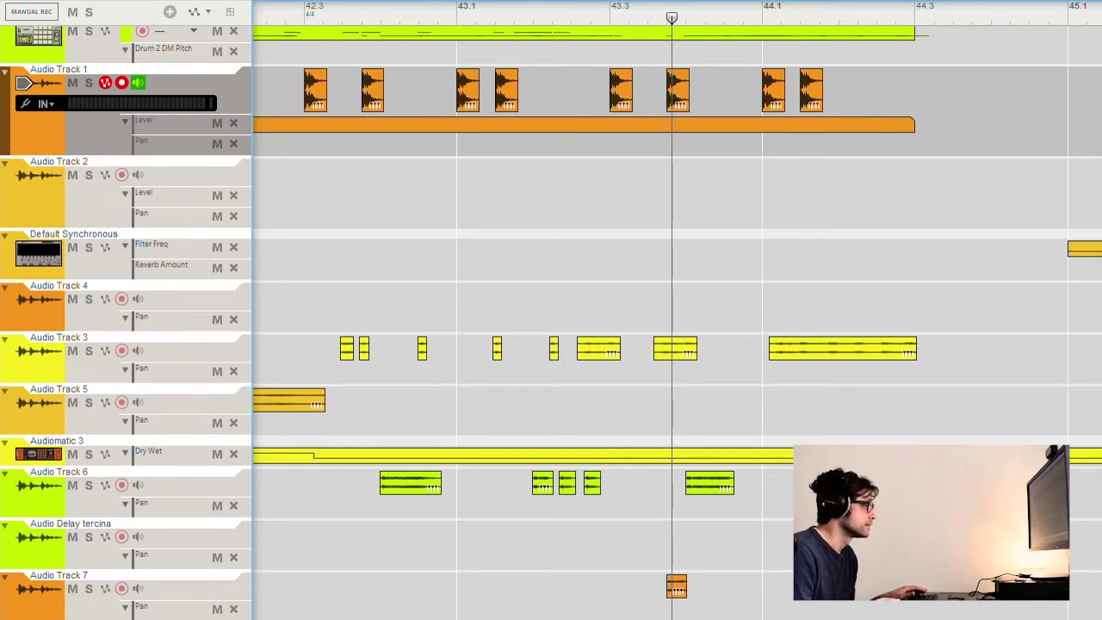
# Step: Delete the middle clip from each group of three short Audio Track 6 clips and play back the section
pyautogui.hscroll(-6, 506, 513)
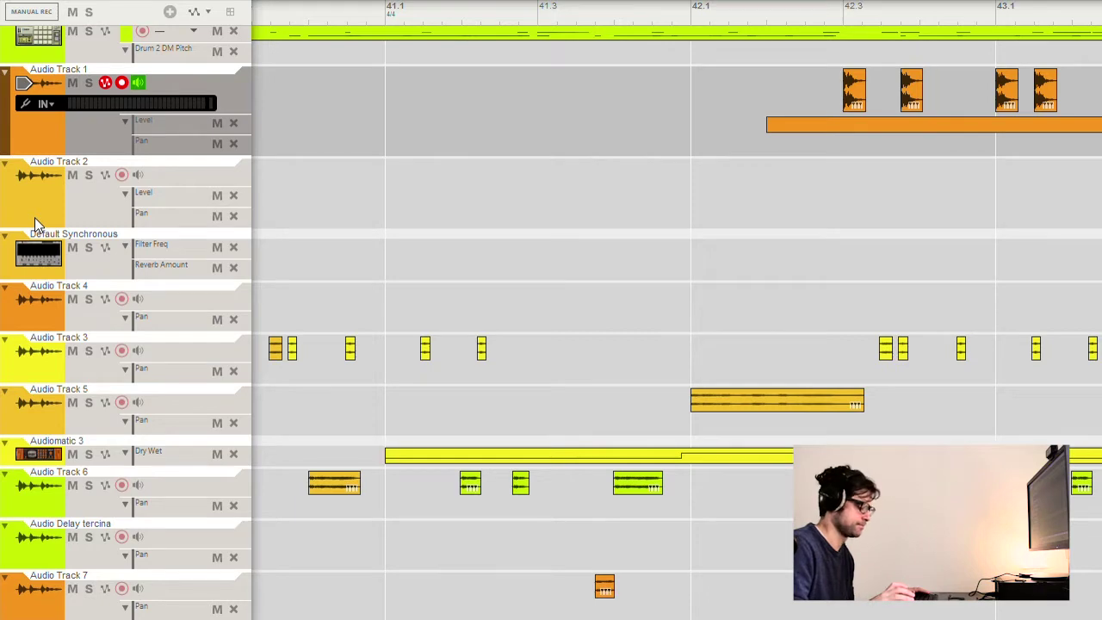
pyautogui.press('space')
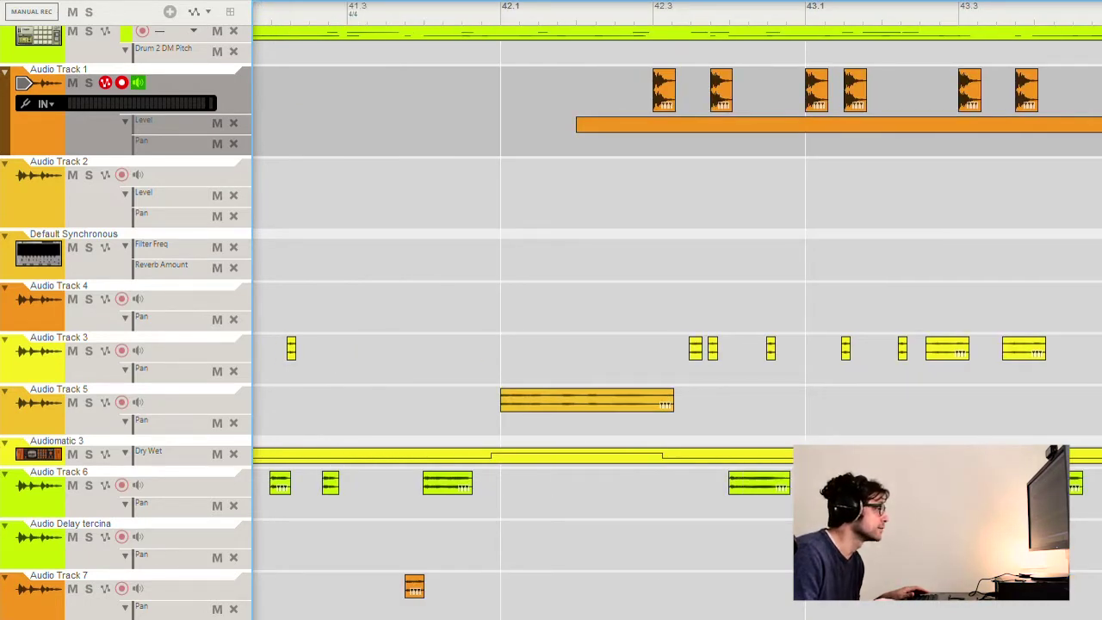
pyautogui.hscroll(2, 677, 309)
pyautogui.hscroll(-7, 677, 309)
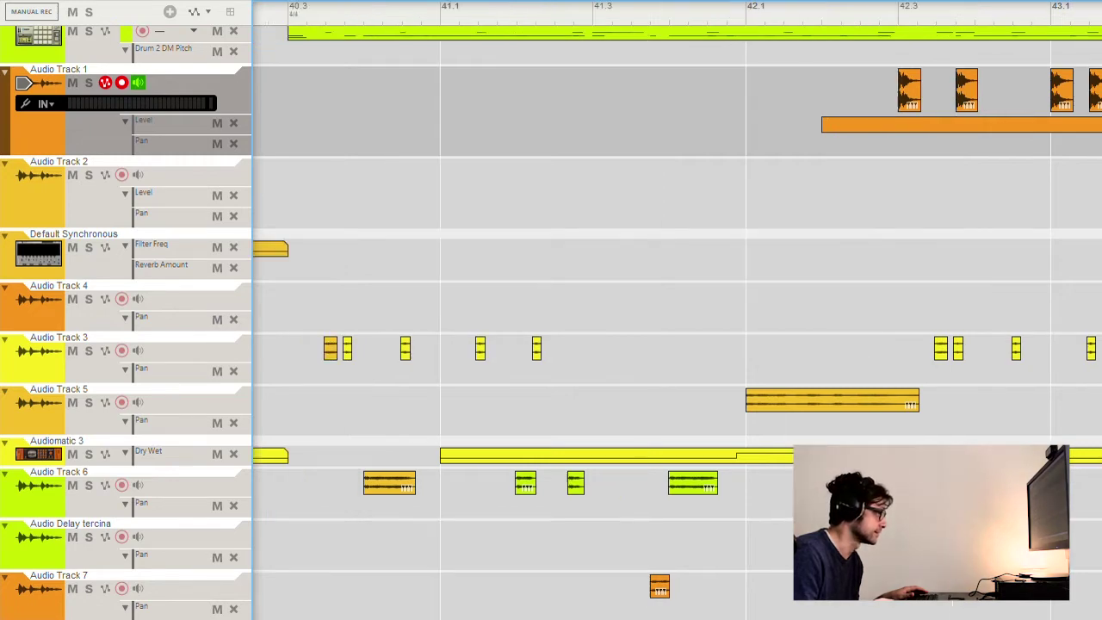
# Step: Copy the selected audio, Audiomatic 3 and pan automation clips from bars 172–174 to bars 42–44
pyautogui.hscroll(-5, 598, 445)
pyautogui.scroll(-3, 598, 445)
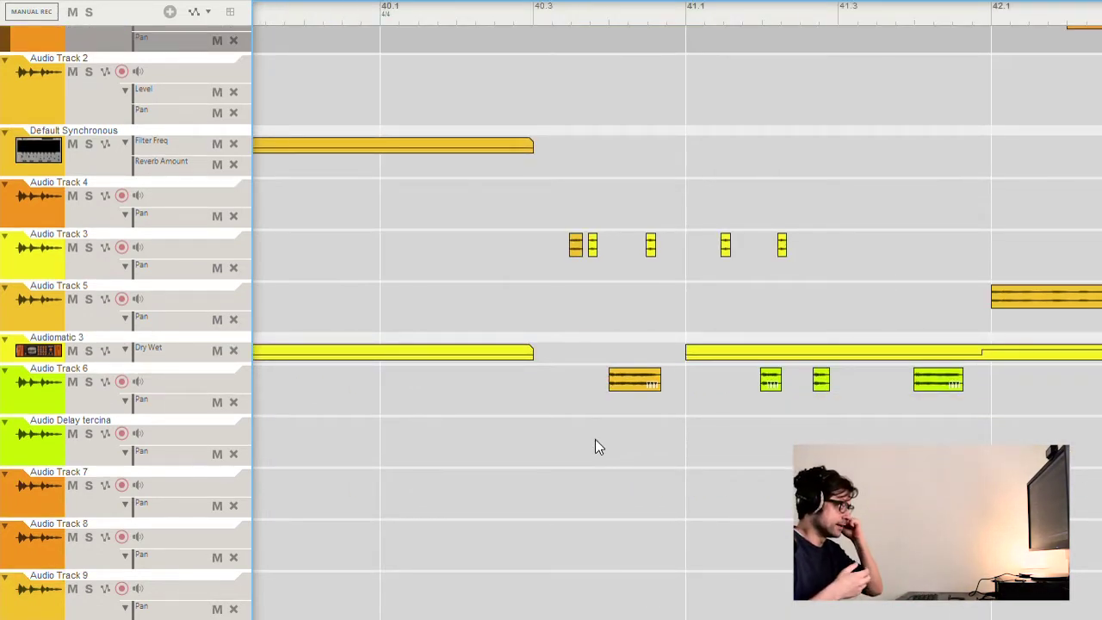
pyautogui.scroll(6, 598, 445)
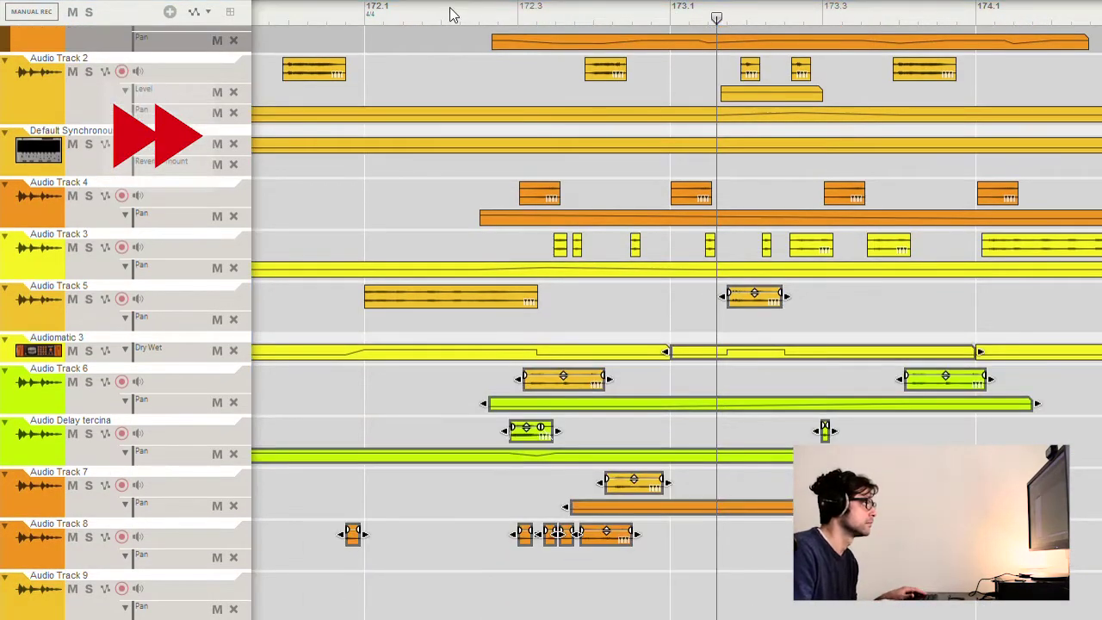
pyautogui.hscroll(-3, 677, 310)
pyautogui.click(766, 442)
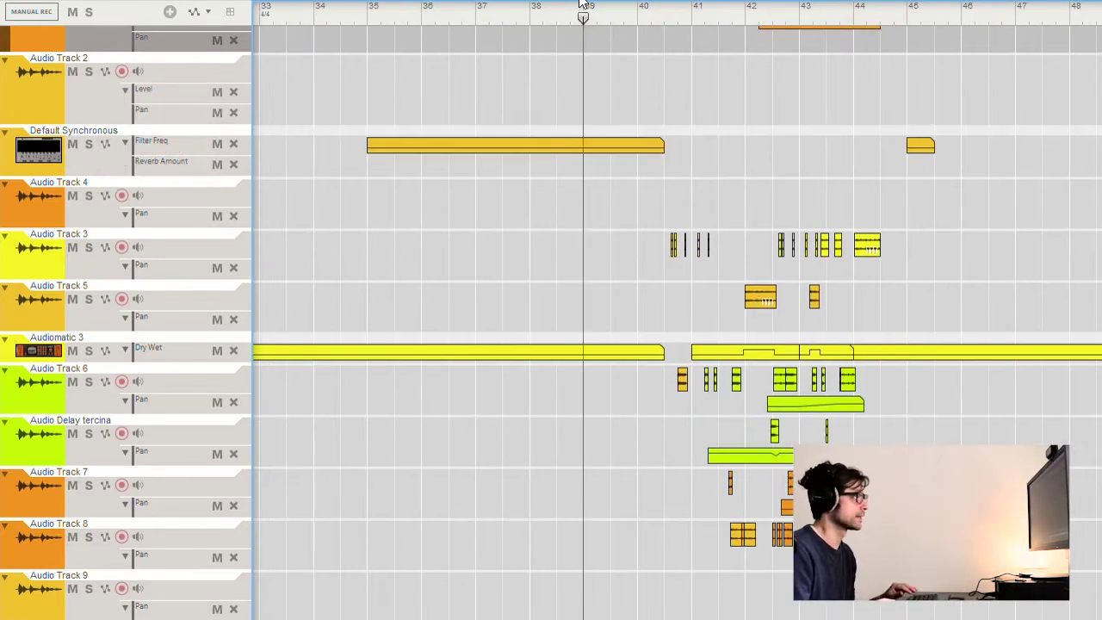
# Step: Play back the layered interlude from bar 40.3
pyautogui.press('space')
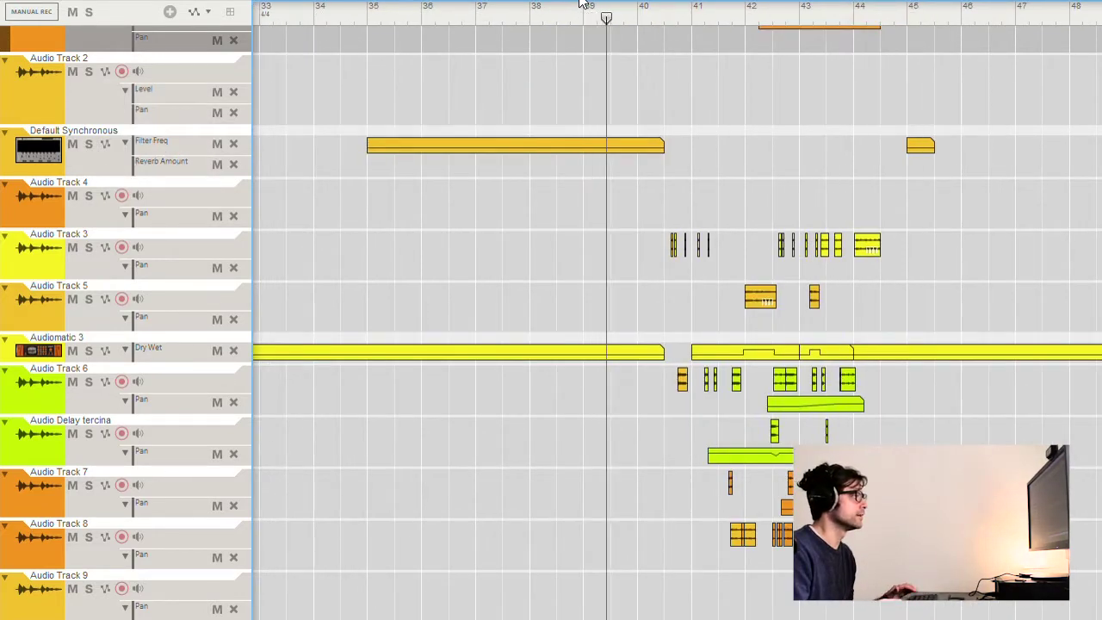
pyautogui.click(664, 5)
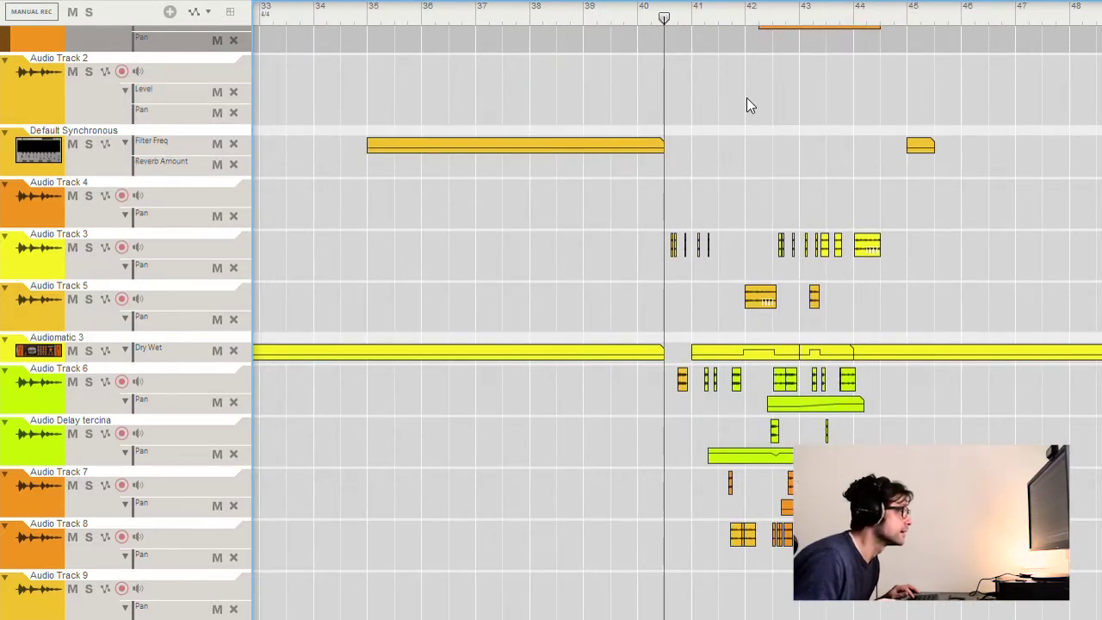
pyautogui.press('space')
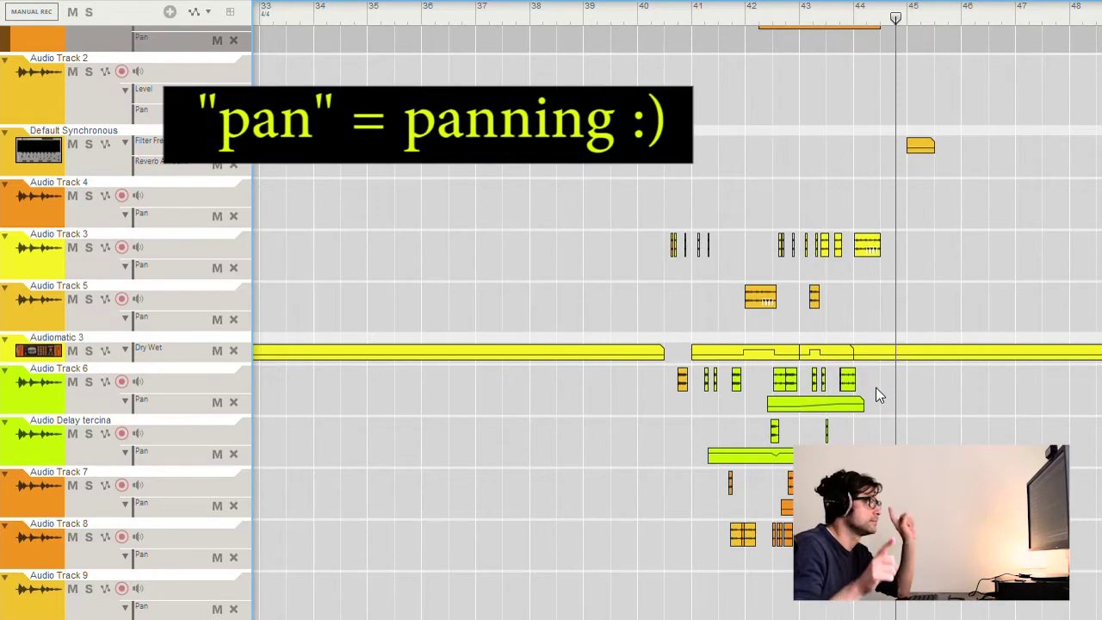
# Step: Play the arrangement from bar 36.3 through the interlude into the second verse
pyautogui.scroll(5, 760, 84)
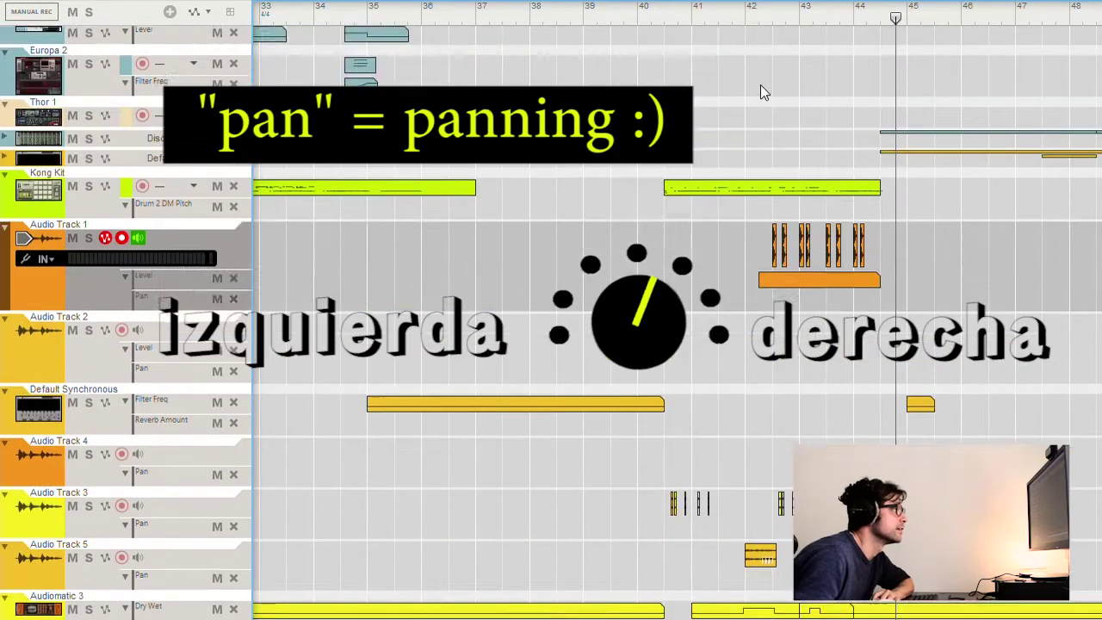
pyautogui.scroll(3, 760, 85)
pyautogui.scroll(5, 760, 84)
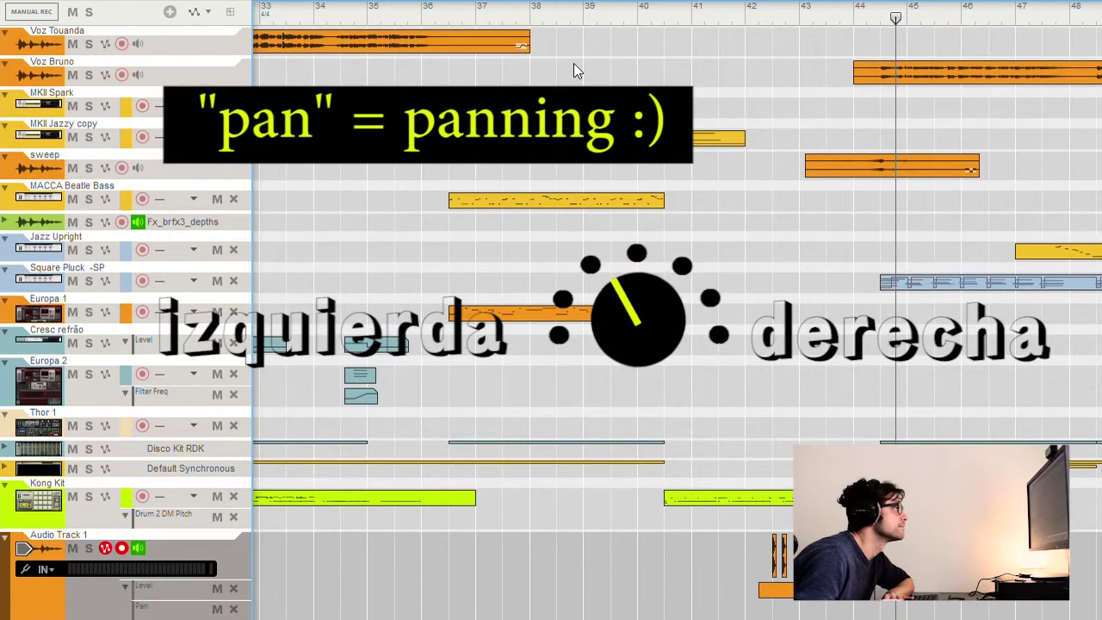
pyautogui.click(450, 12)
pyautogui.press('space')
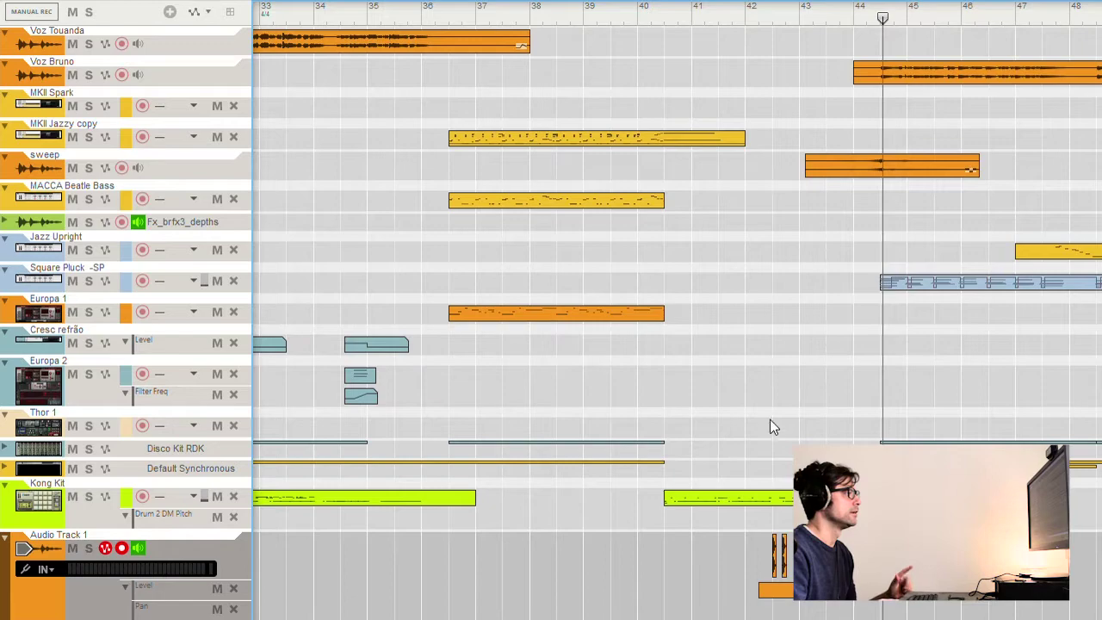
# Step: Add the Fx_brfx3_buzzin sample on a new audio track at bar 40.3 and audition it with the interlude
pyautogui.scroll(1, 721, 330)
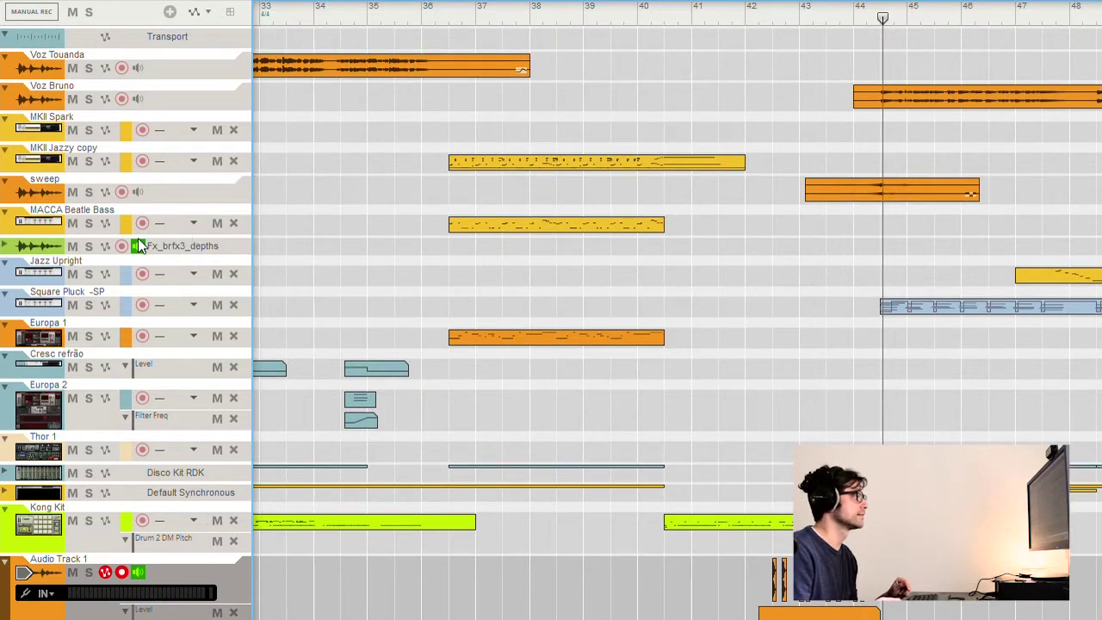
pyautogui.scroll(-2, 729, 288)
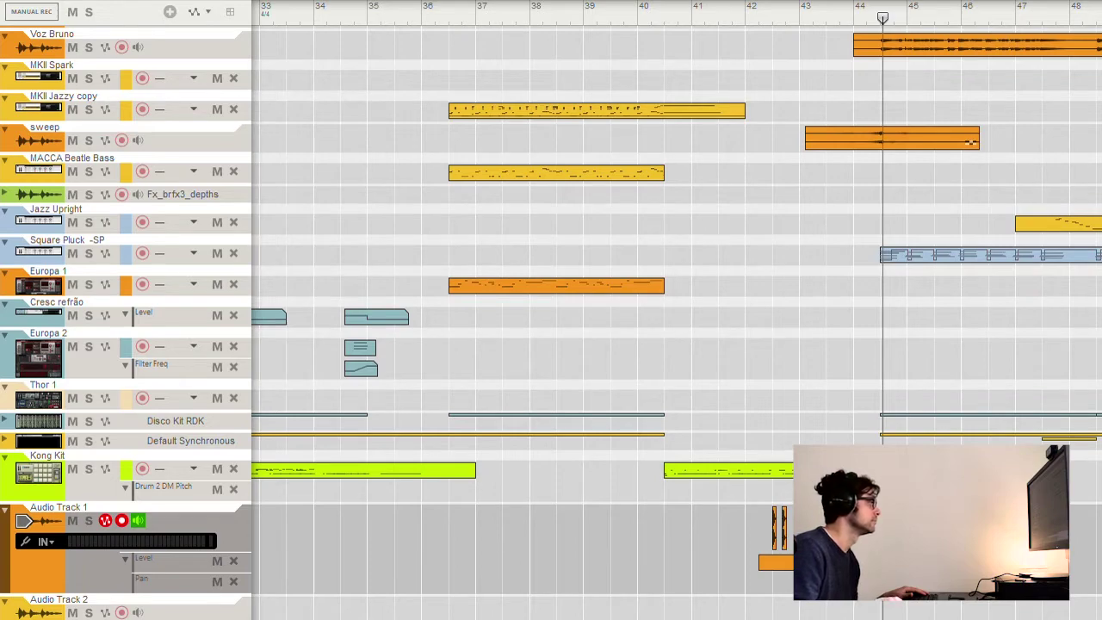
pyautogui.moveTo(2, 209); pyautogui.dragTo(680, 209)
pyautogui.click(470, 11)
pyautogui.press('space')
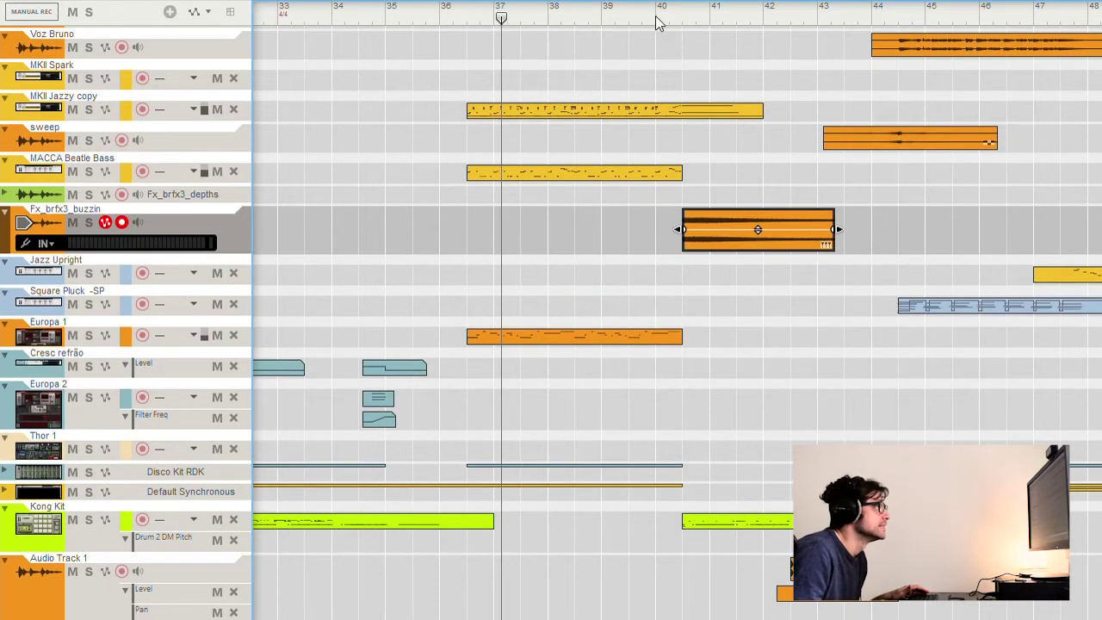
pyautogui.click(640, 8)
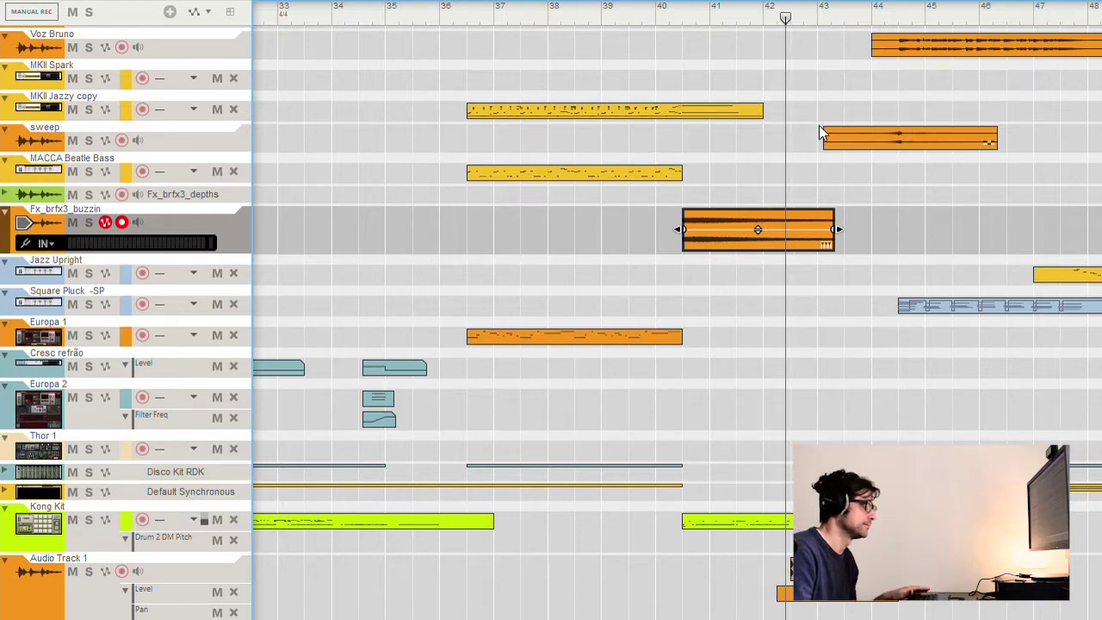
# Step: Replace the clip on the Fx_brfx3_buzzin track with another effect sample at bar 41 and play it back
pyautogui.press('Delete')
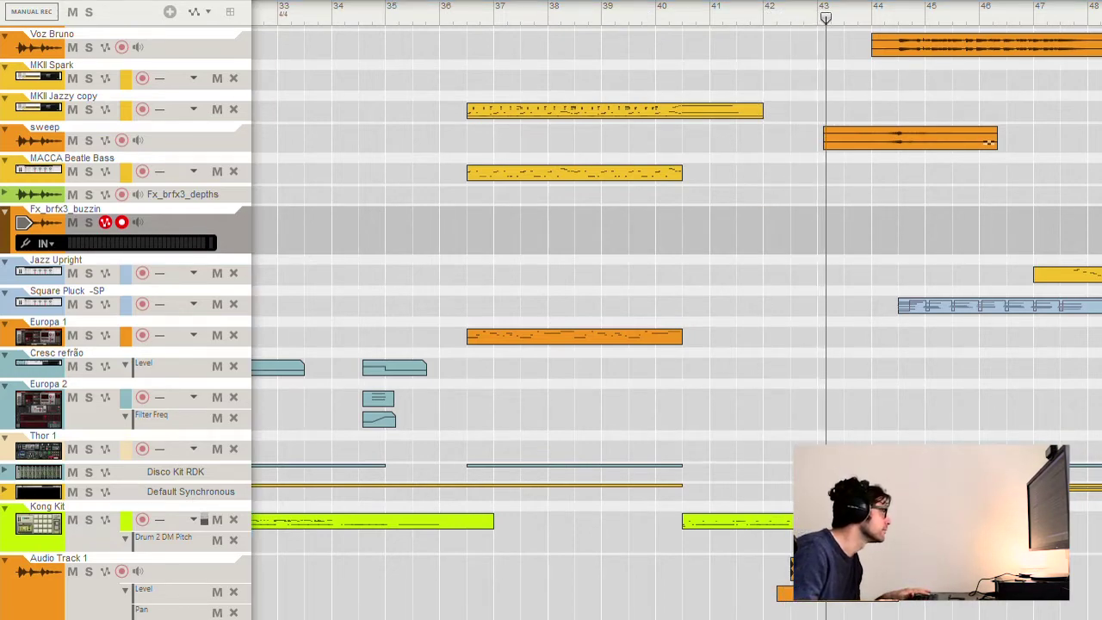
pyautogui.moveTo(1, 228); pyautogui.dragTo(715, 209)
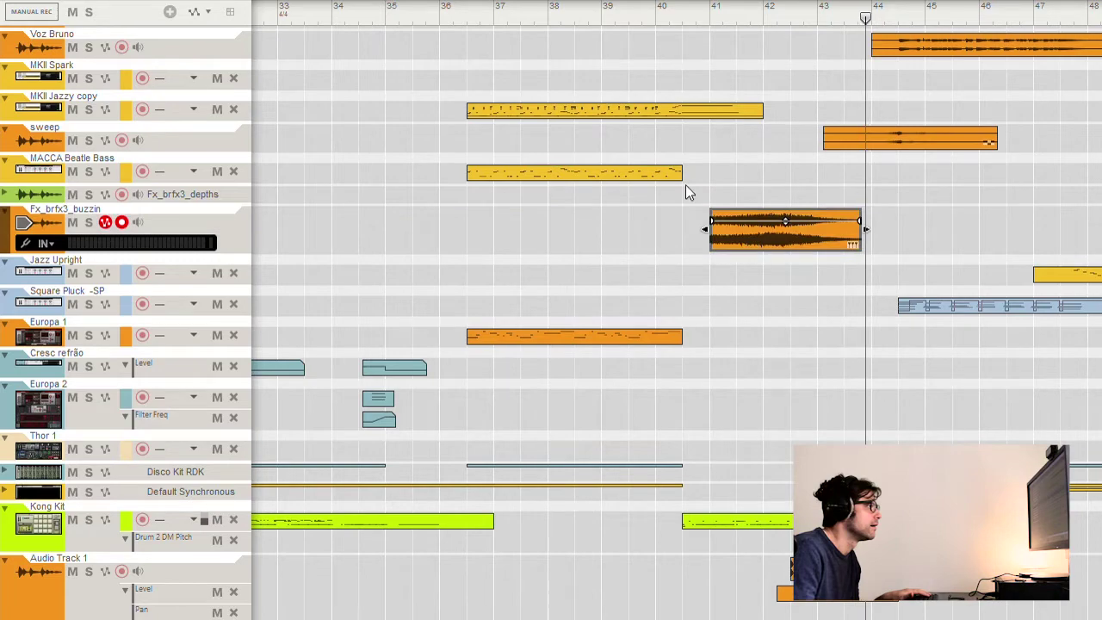
pyautogui.click(727, 7)
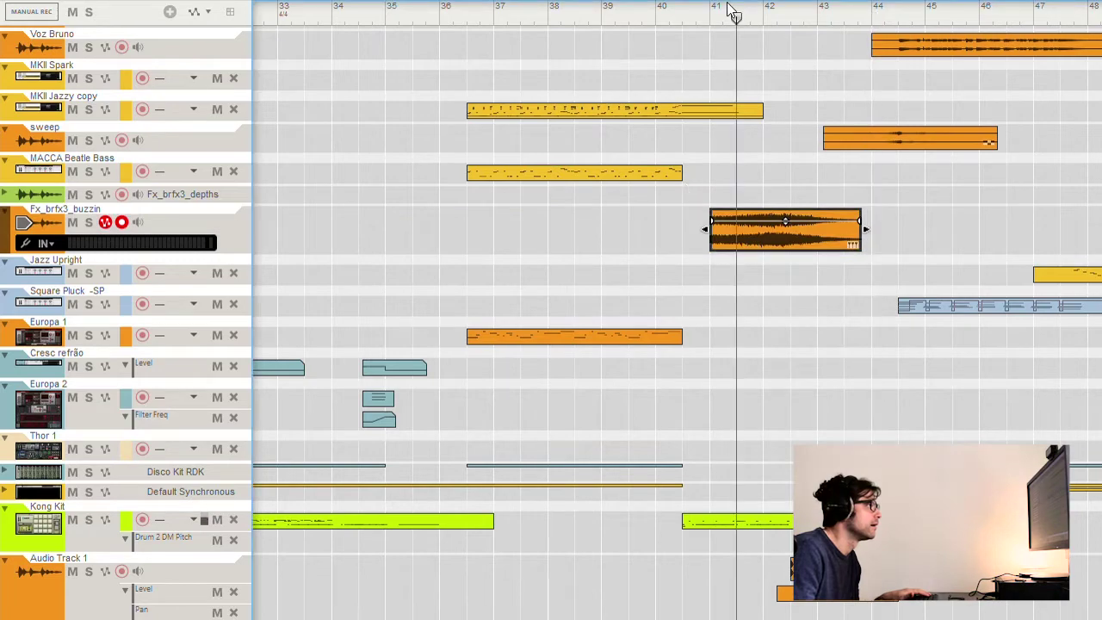
# Step: Delete the effect clip at bar 41 on the Fx_brfx3_buzzin track
pyautogui.click(773, 196)
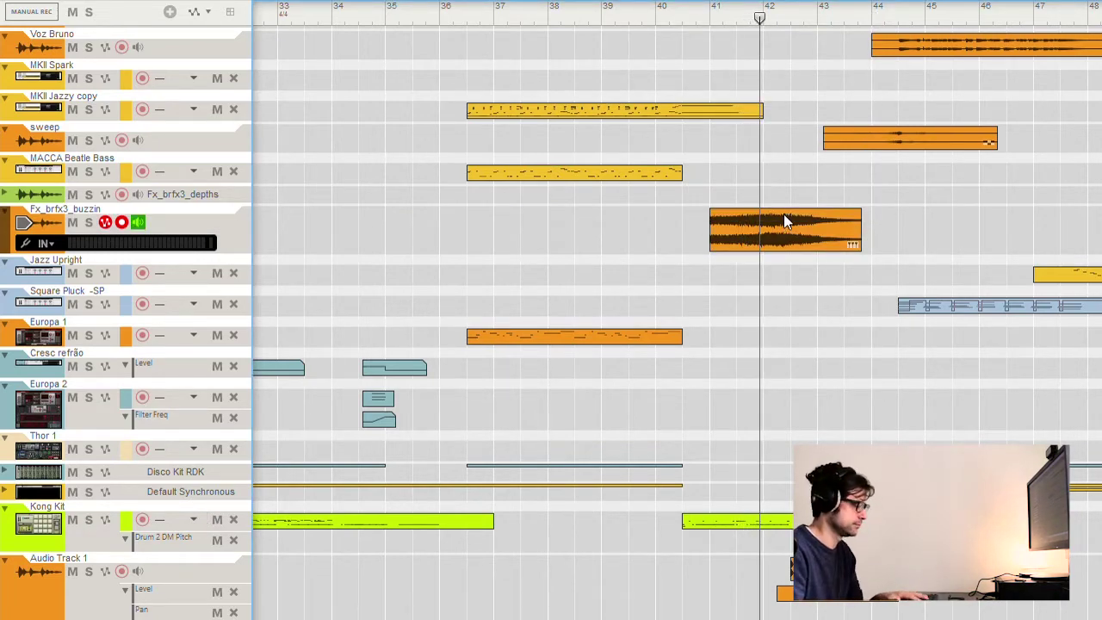
pyautogui.click(783, 220)
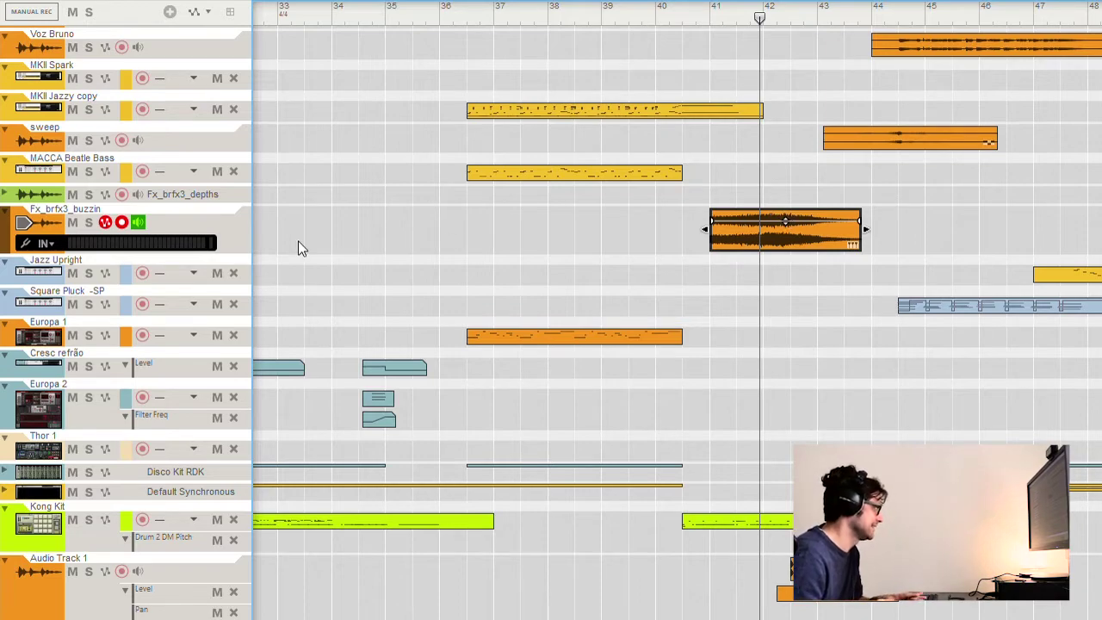
pyautogui.press('Delete')
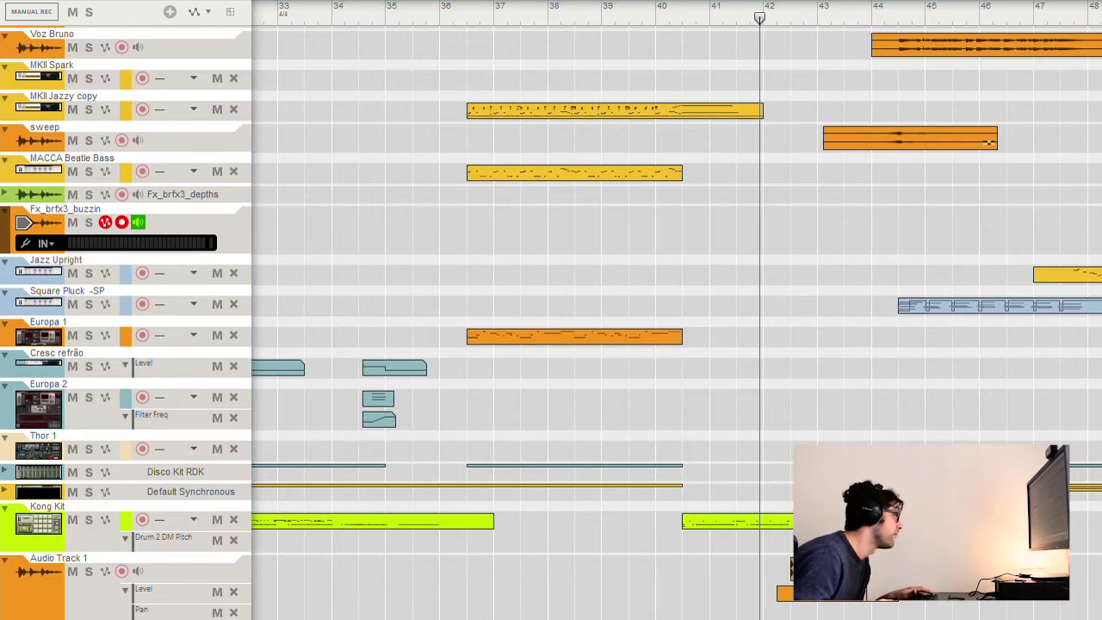
pyautogui.scroll(-10, 550, 310)
pyautogui.scroll(10, 551, 309)
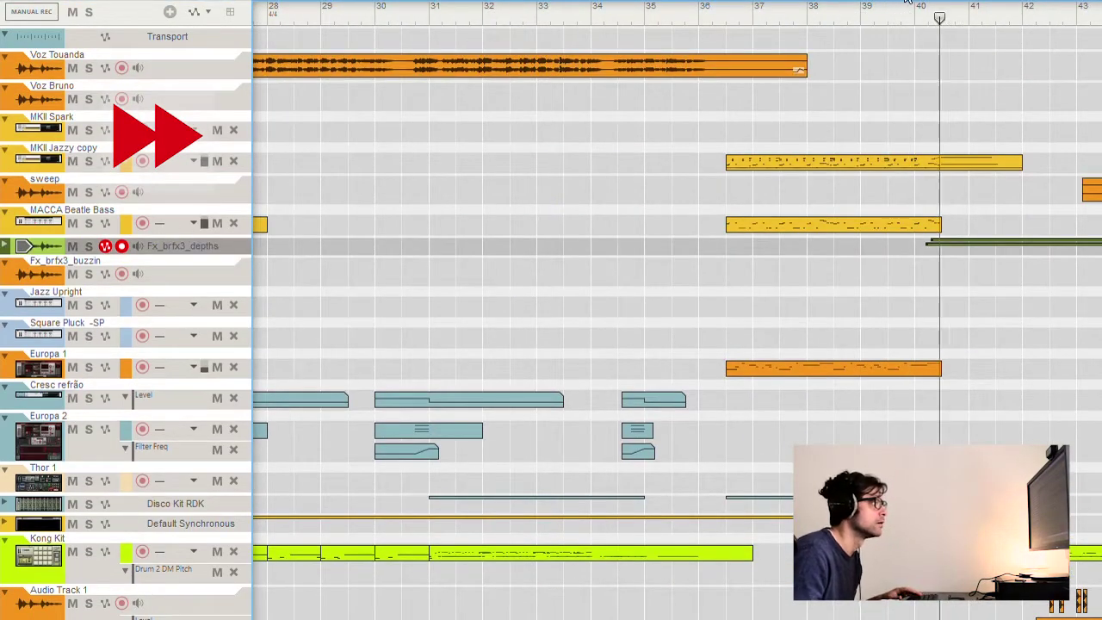
# Step: Unfold the Fx_brfx3_depths track, play the arrangement from about bar 37.3, and select its effect clip
pyautogui.click(5, 244)
pyautogui.click(785, 7)
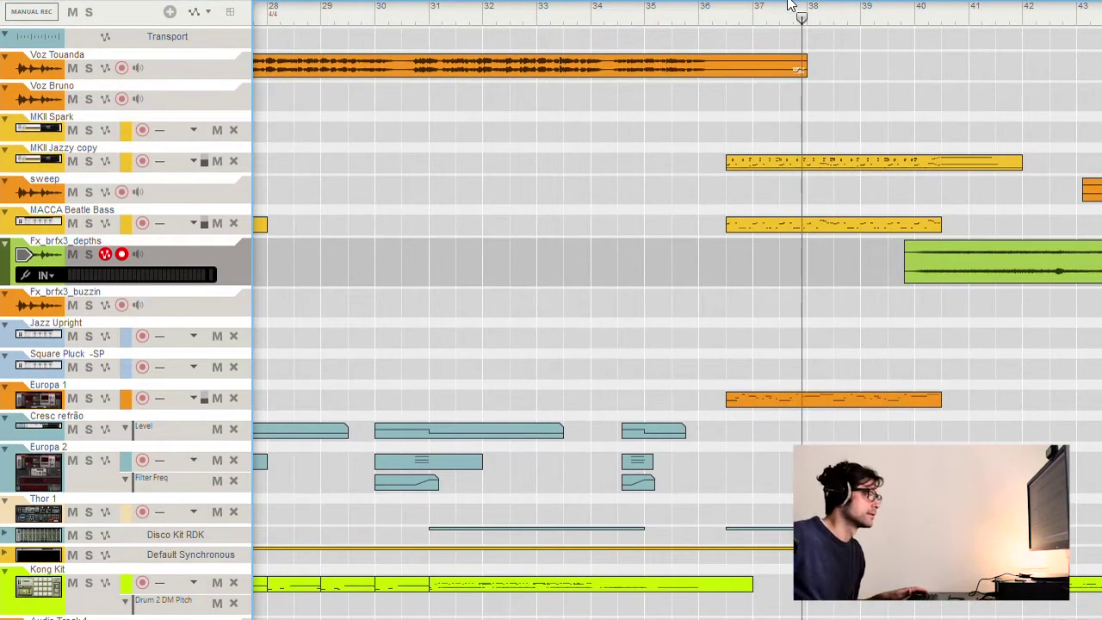
pyautogui.click(1093, 257)
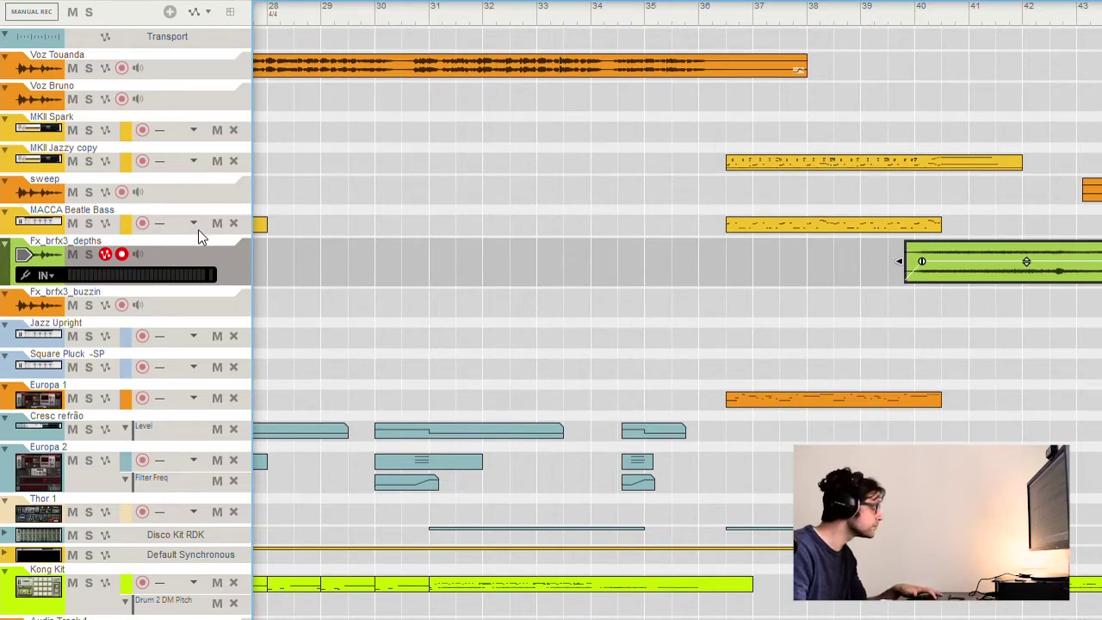
# Step: Add pan automation on the Fx_brfx3_depths track, moving from 74 late in bar 39 to -94 late in bar 43
pyautogui.press('F5')
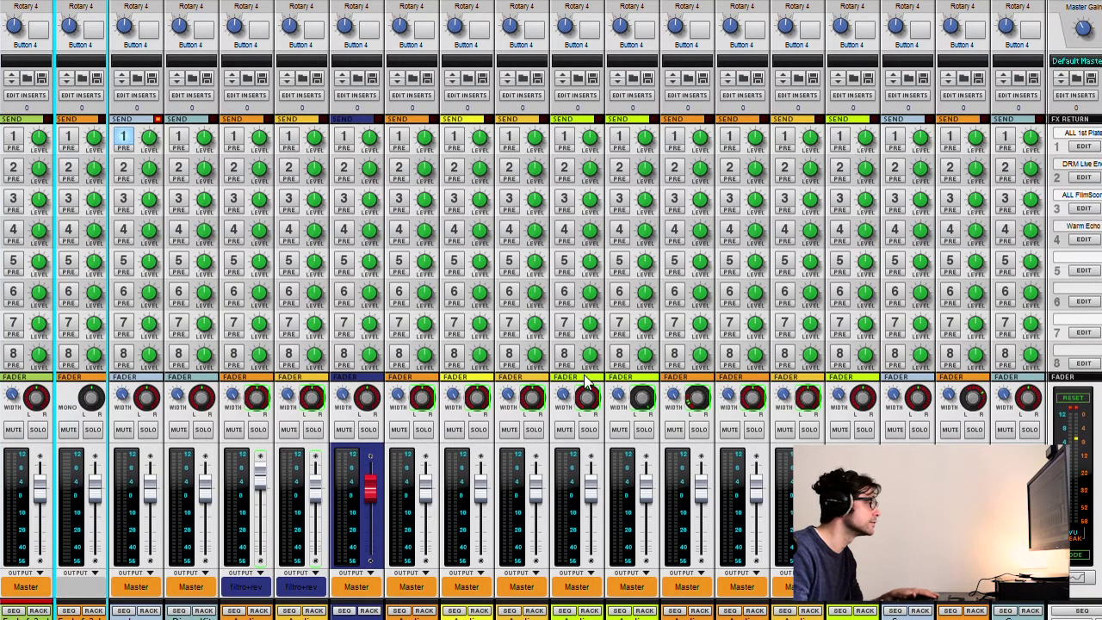
pyautogui.hscroll(-5, 584, 375)
pyautogui.click(337, 384)
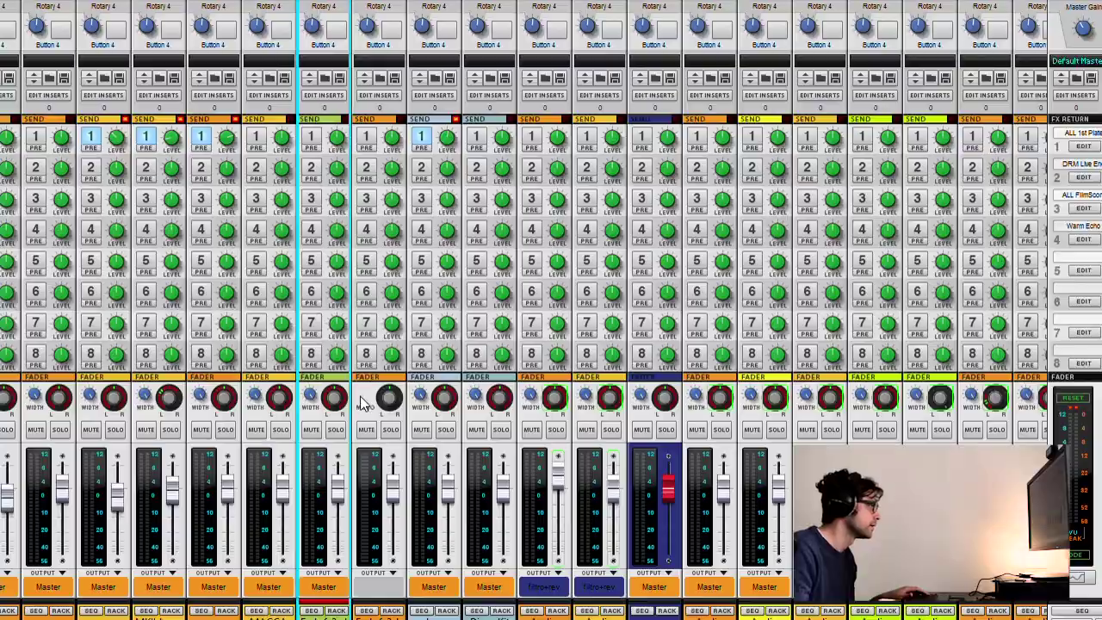
pyautogui.hotkey('F5', 'F7')
pyautogui.scroll(-4, 383, 424)
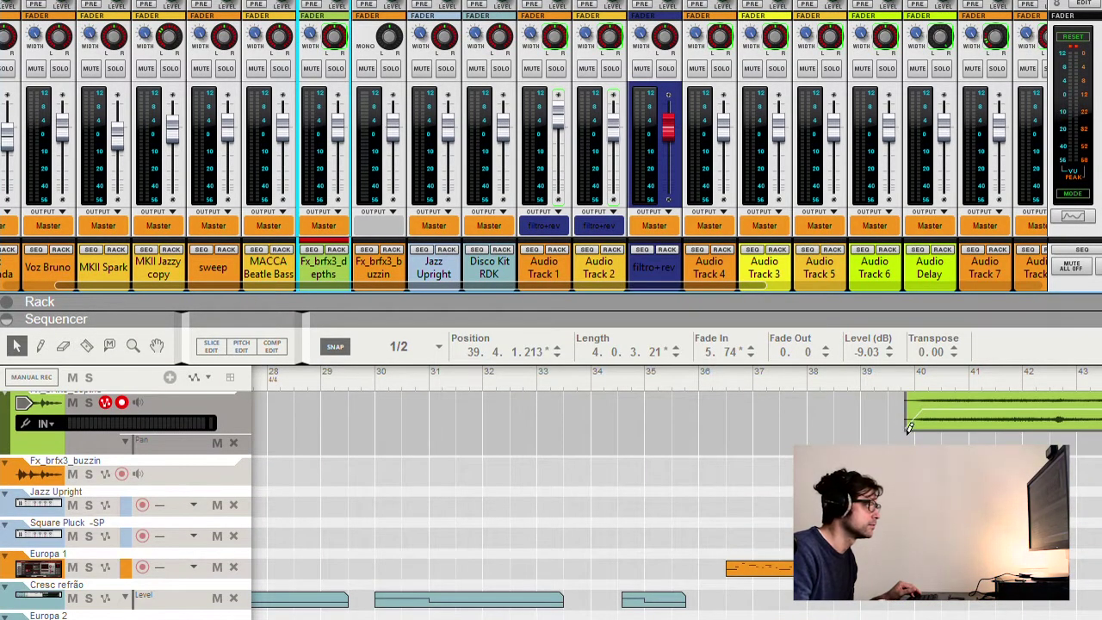
pyautogui.moveTo(906, 443); pyautogui.dragTo(1101, 442)
pyautogui.doubleClick(1033, 441)
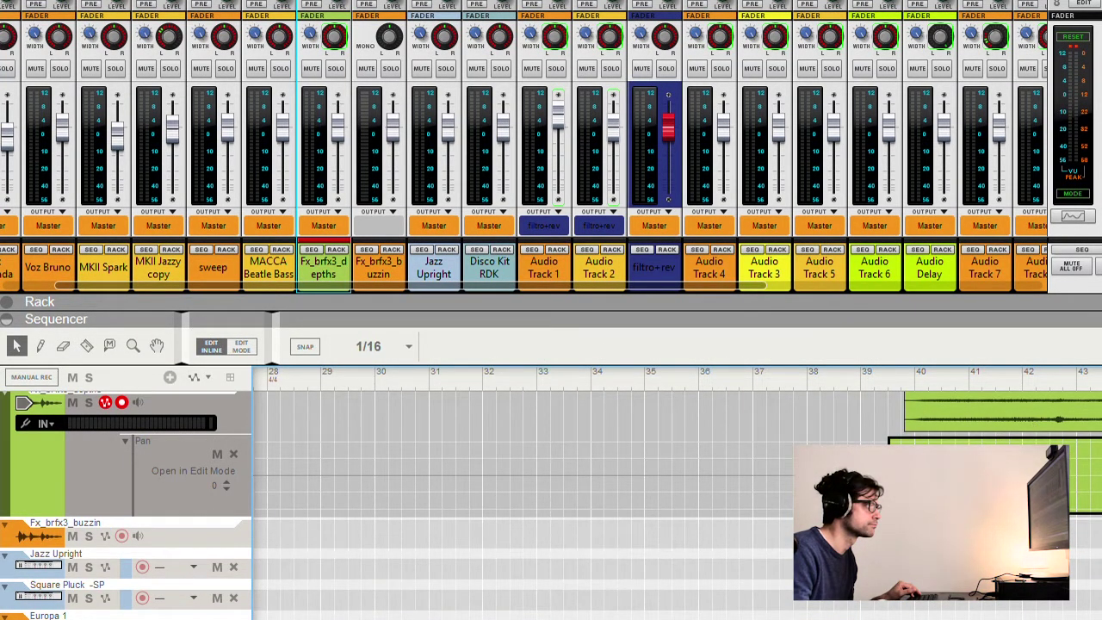
pyautogui.click(923, 440)
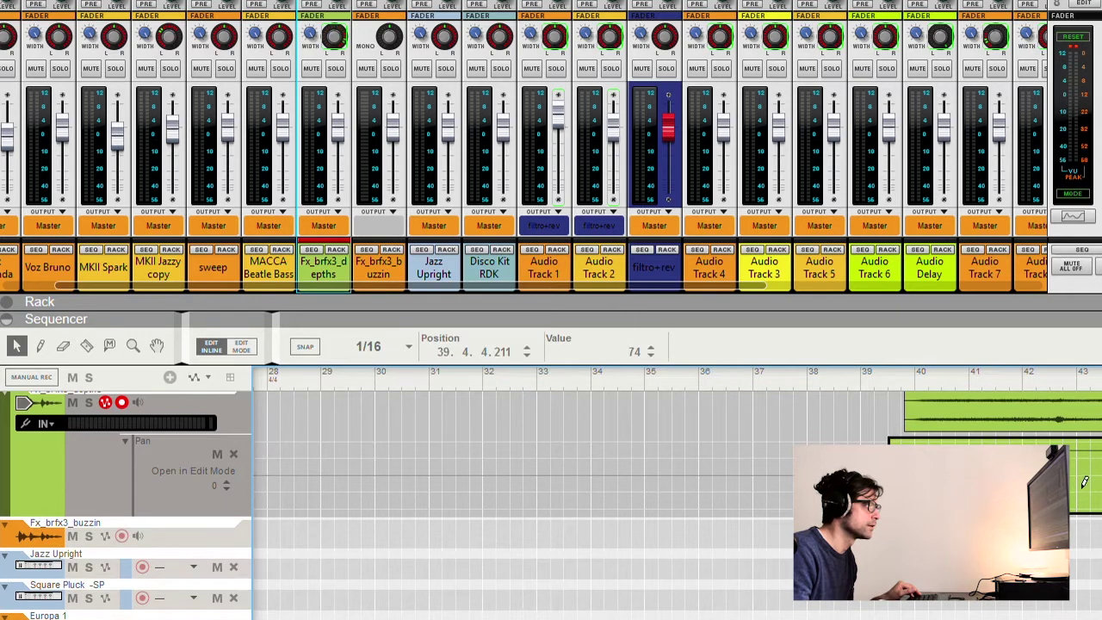
# Step: Play back the interlude from bar 39 to hear the pan sweep on the Fx_brfx3_depths clip
pyautogui.press('space')
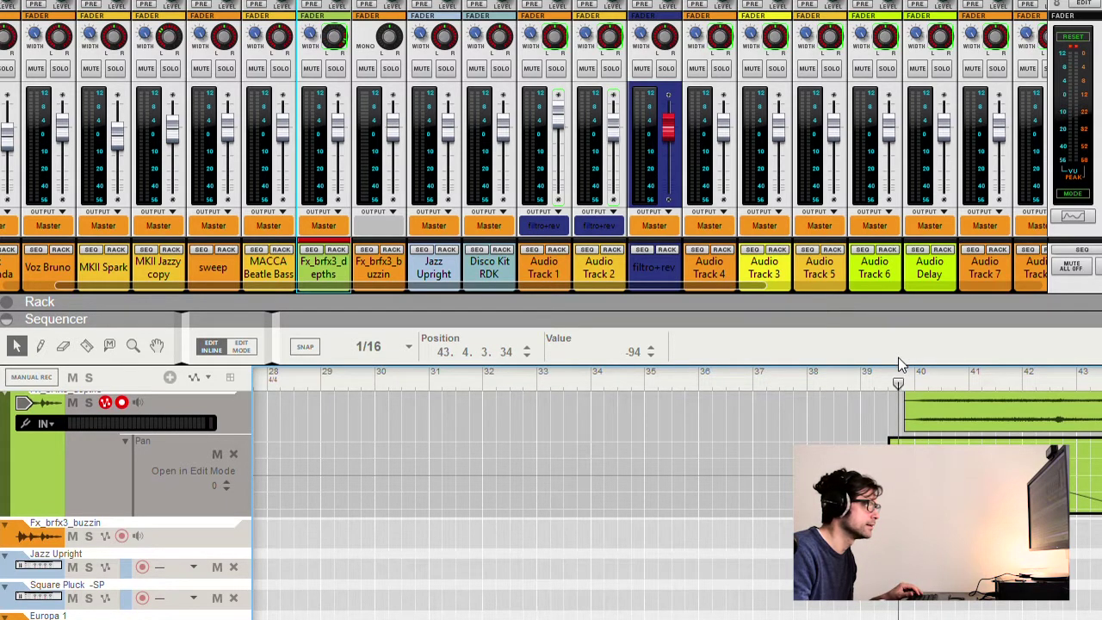
pyautogui.scroll(-3, 538, 514)
pyautogui.scroll(-3, 538, 514)
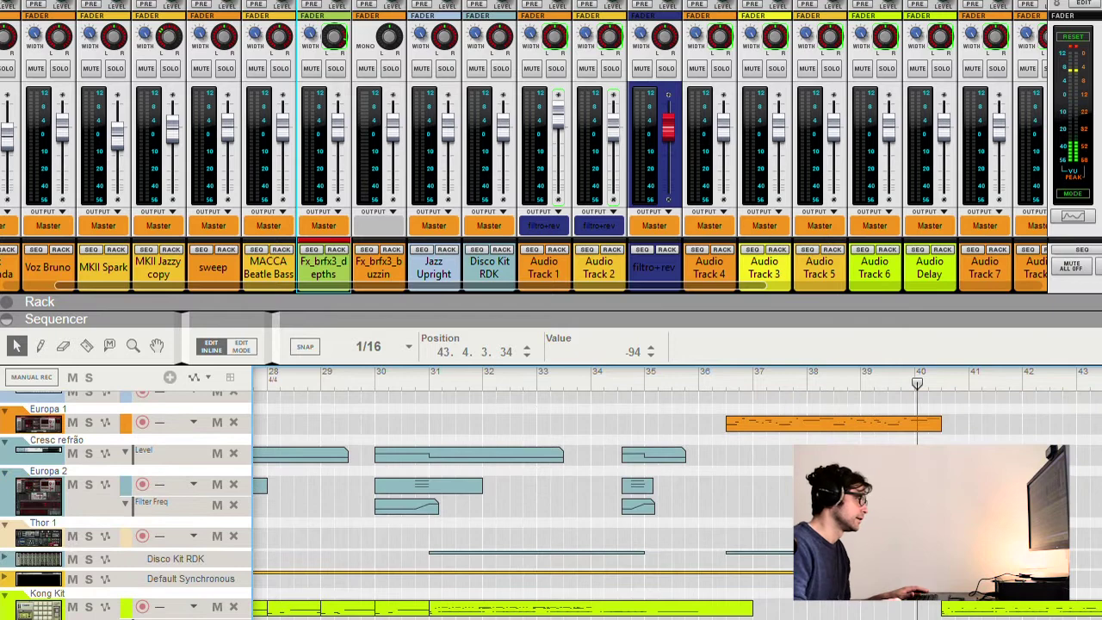
pyautogui.scroll(3, 538, 515)
pyautogui.click(755, 447)
pyautogui.scroll(4, 755, 448)
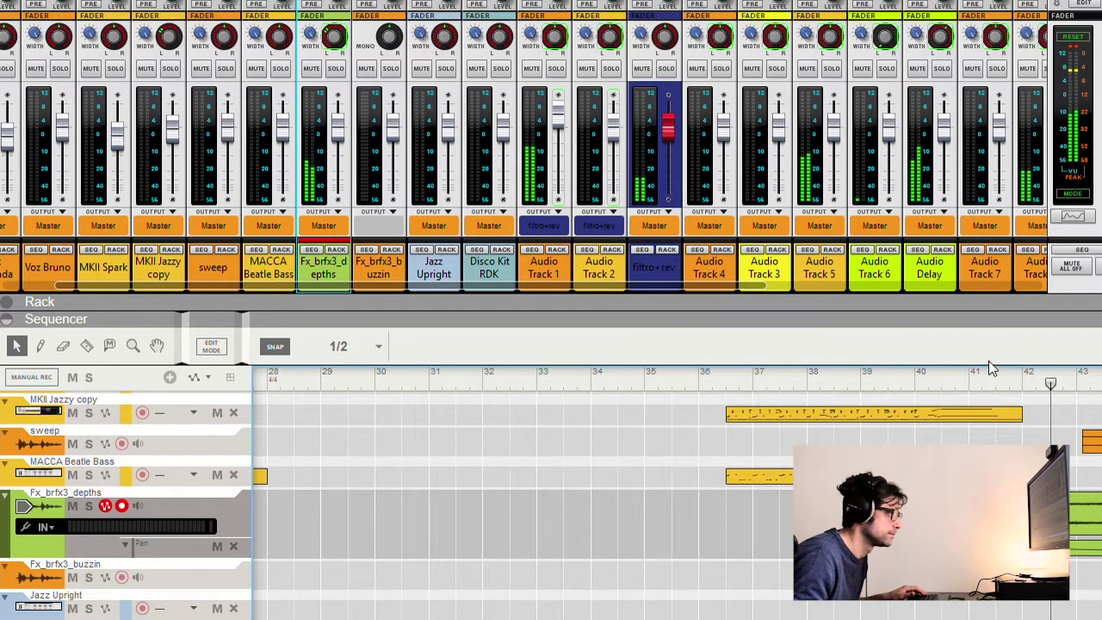
pyautogui.press('space')
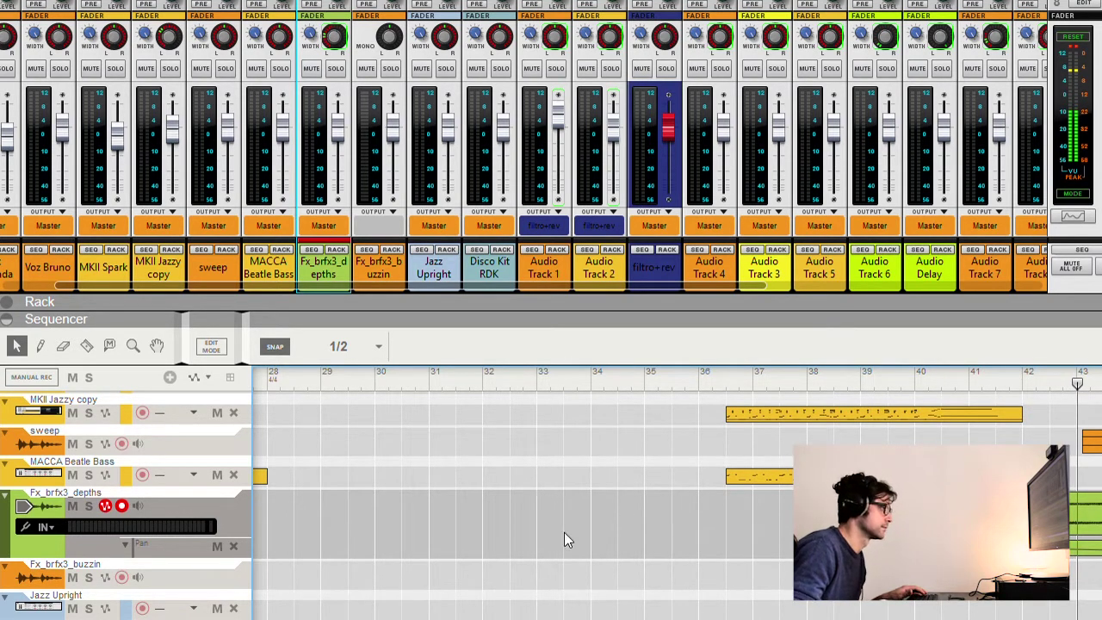
# Step: Replay the interlude from the middle of bar 41 and look over the surrounding tracks
pyautogui.click(989, 514)
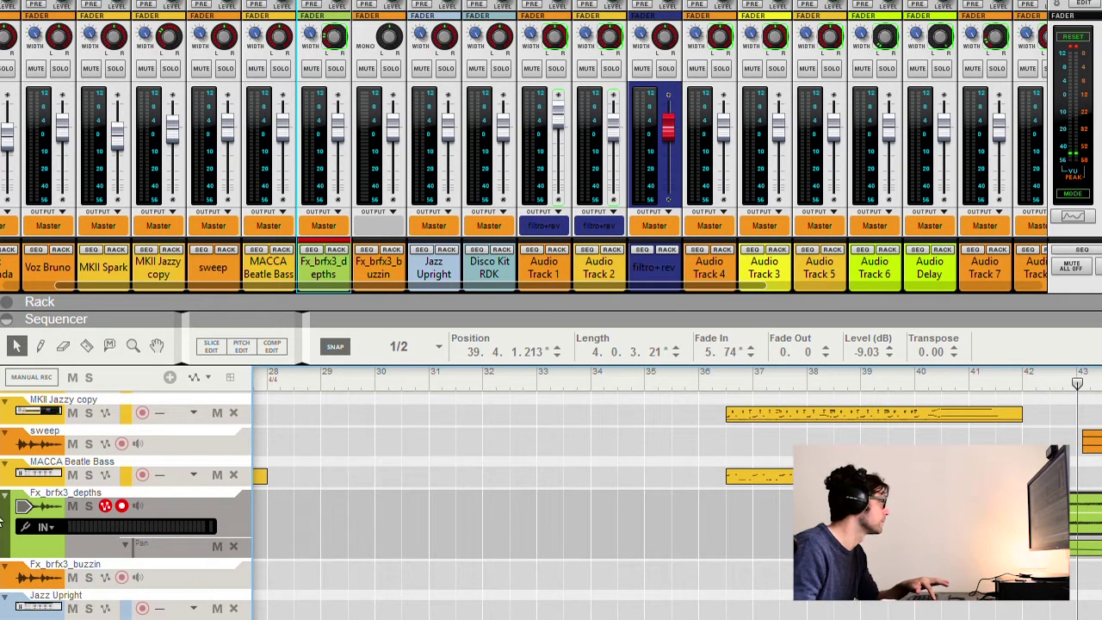
pyautogui.click(1005, 371)
pyautogui.press('space')
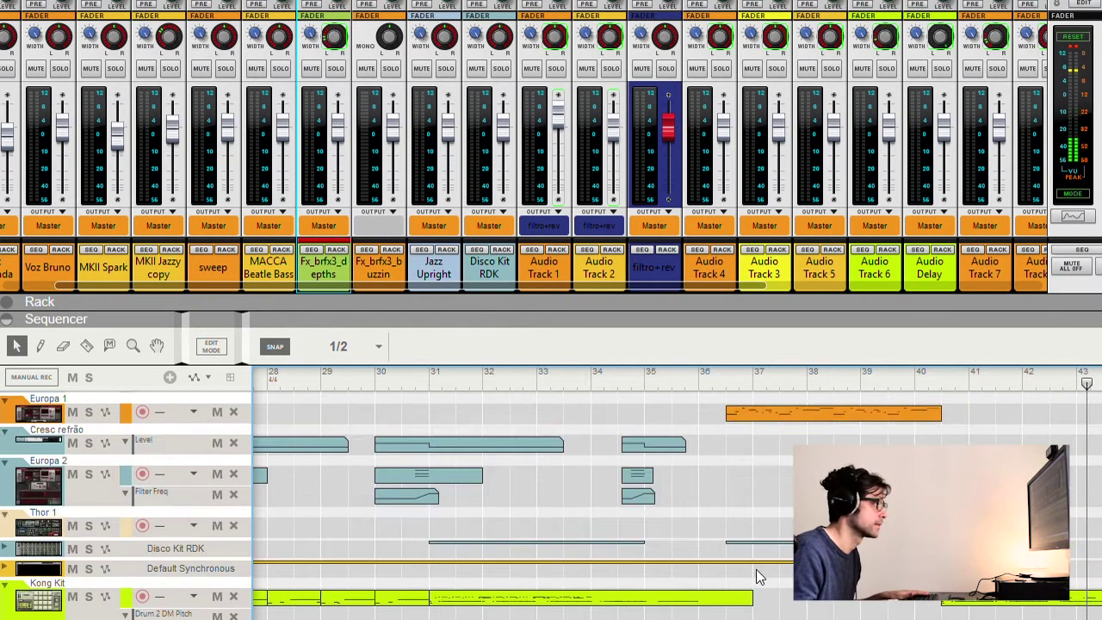
pyautogui.scroll(-1, 755, 568)
pyautogui.hscroll(10, 676, 508)
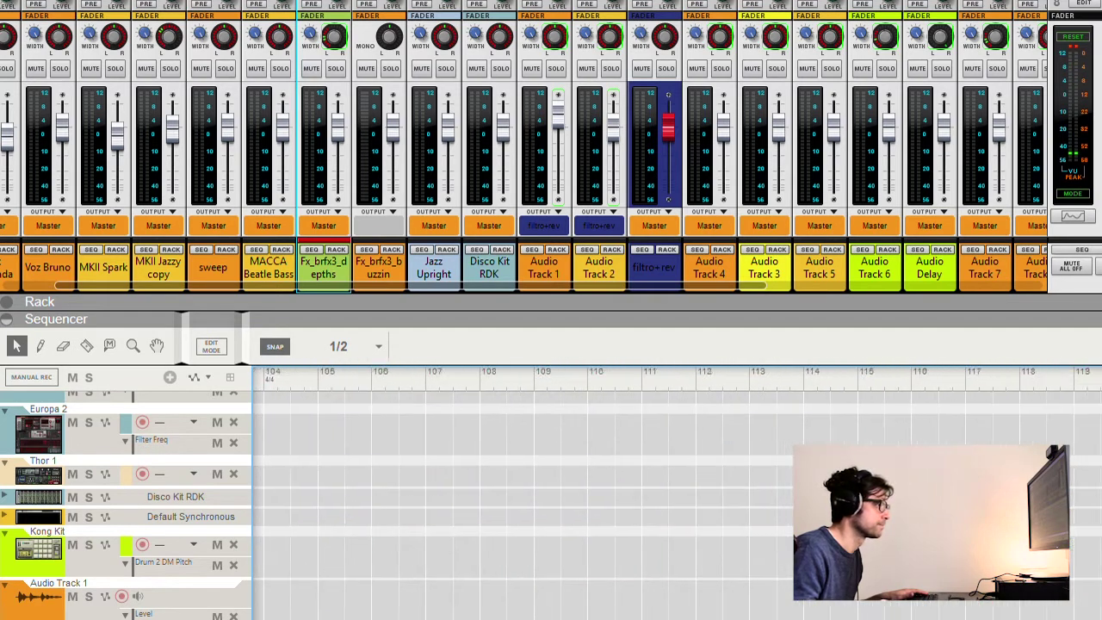
pyautogui.hscroll(-3, 677, 508)
pyautogui.hscroll(-10, 630, 559)
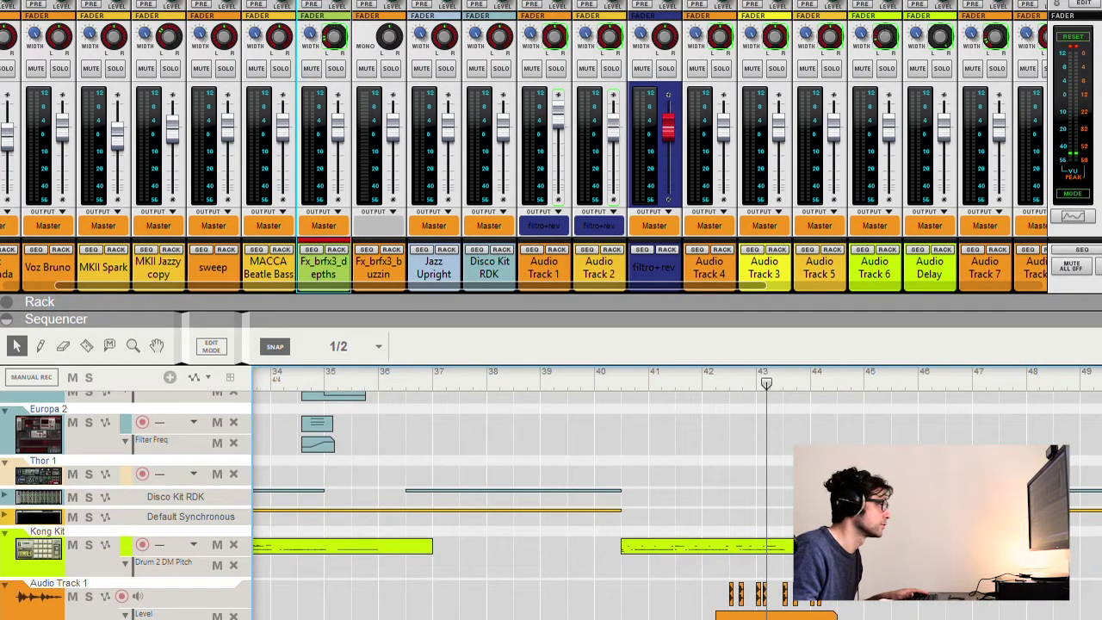
pyautogui.scroll(-2, 630, 560)
pyautogui.scroll(-4, 628, 555)
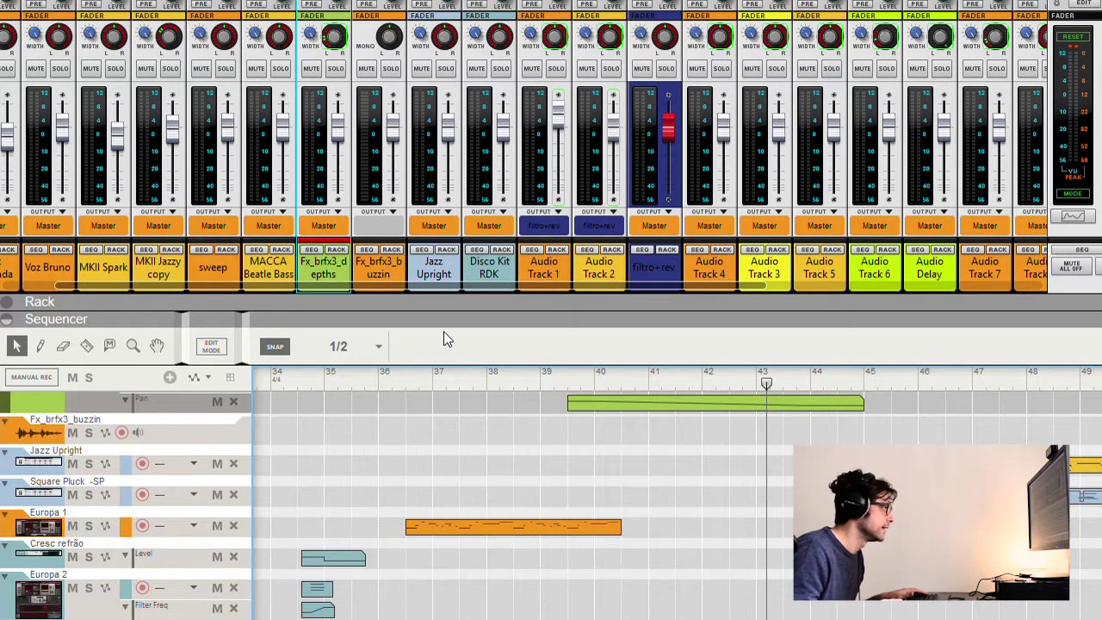
# Step: Play the riff before the interlude from bar 36.3
pyautogui.click(411, 370)
pyautogui.press('space')
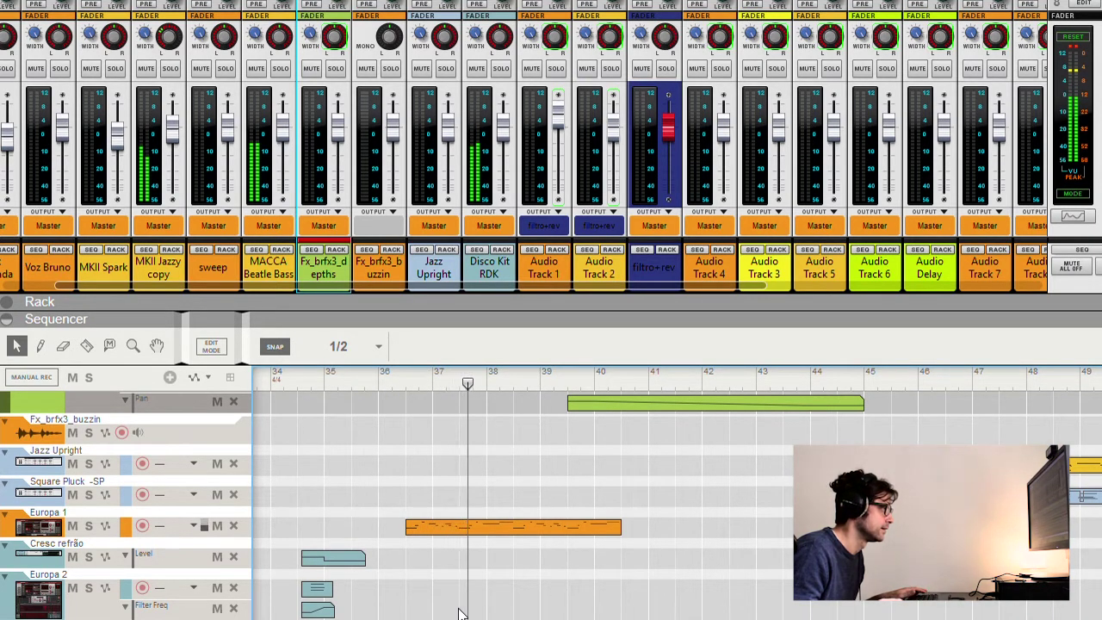
pyautogui.press('space')
# Step: Play the song's opening riff from bar 7 and enlarge the sequencer to full view
pyautogui.hscroll(-10, 462, 616)
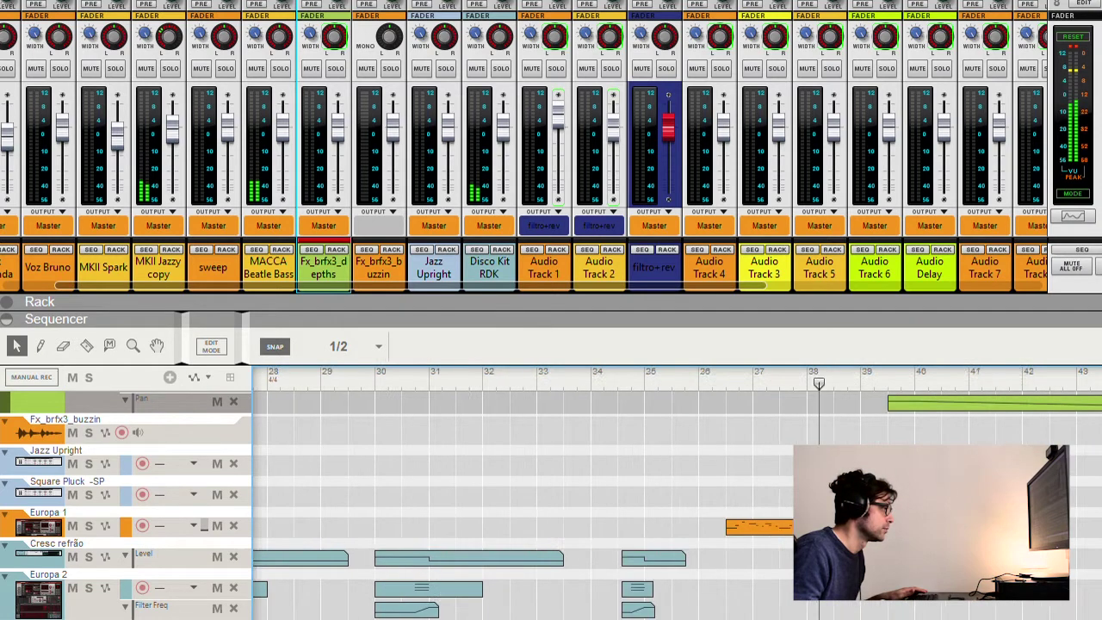
pyautogui.click(582, 370)
pyautogui.scroll(5, 566, 450)
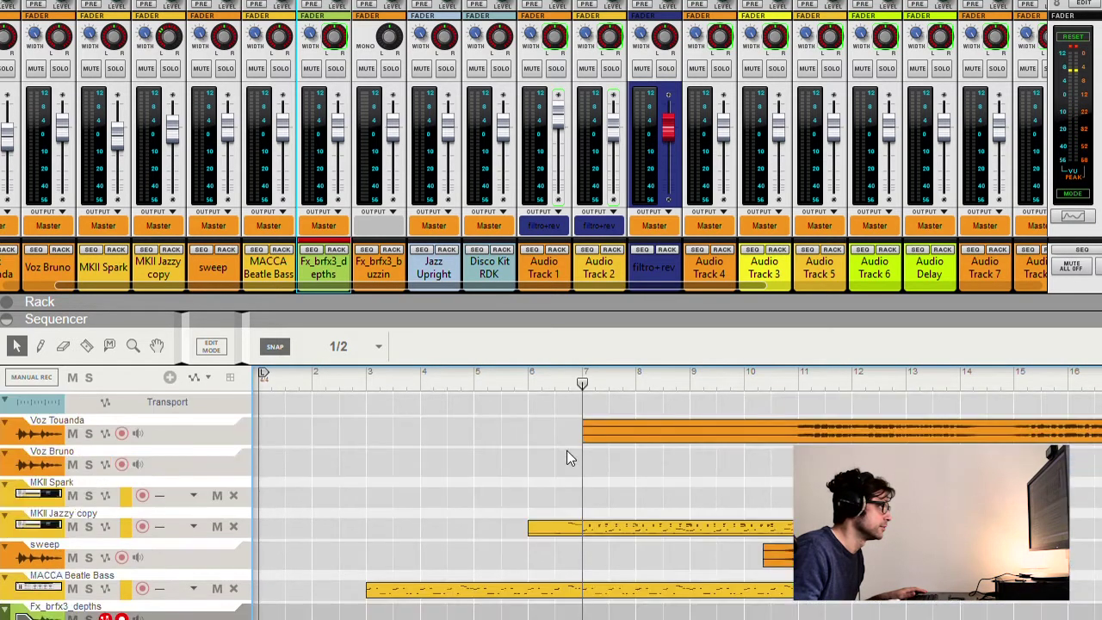
pyautogui.press('space')
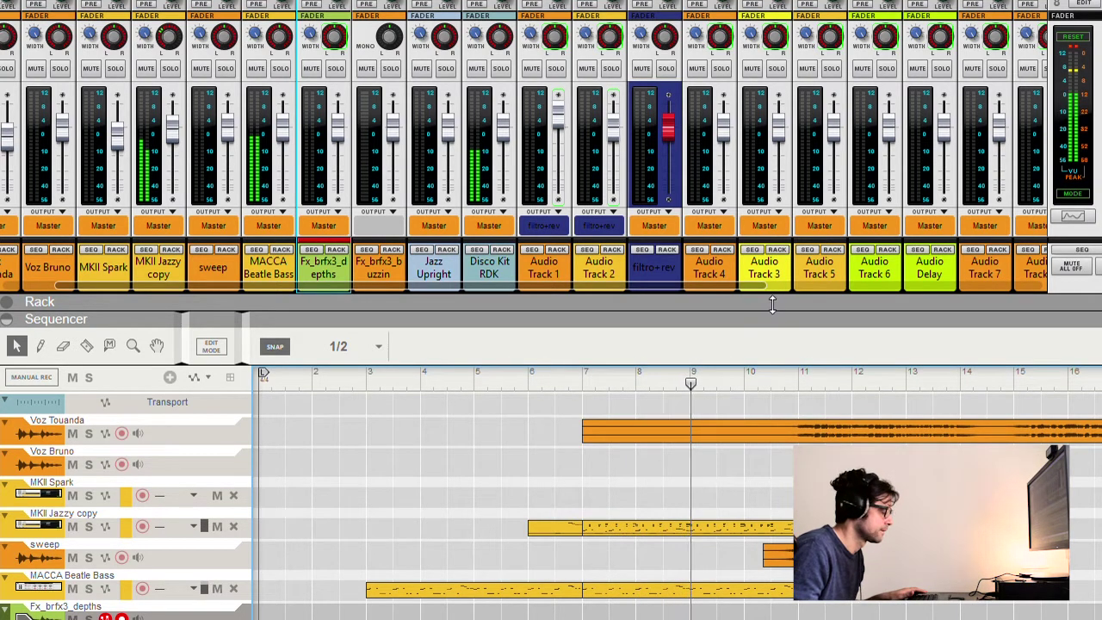
pyautogui.press('F7')
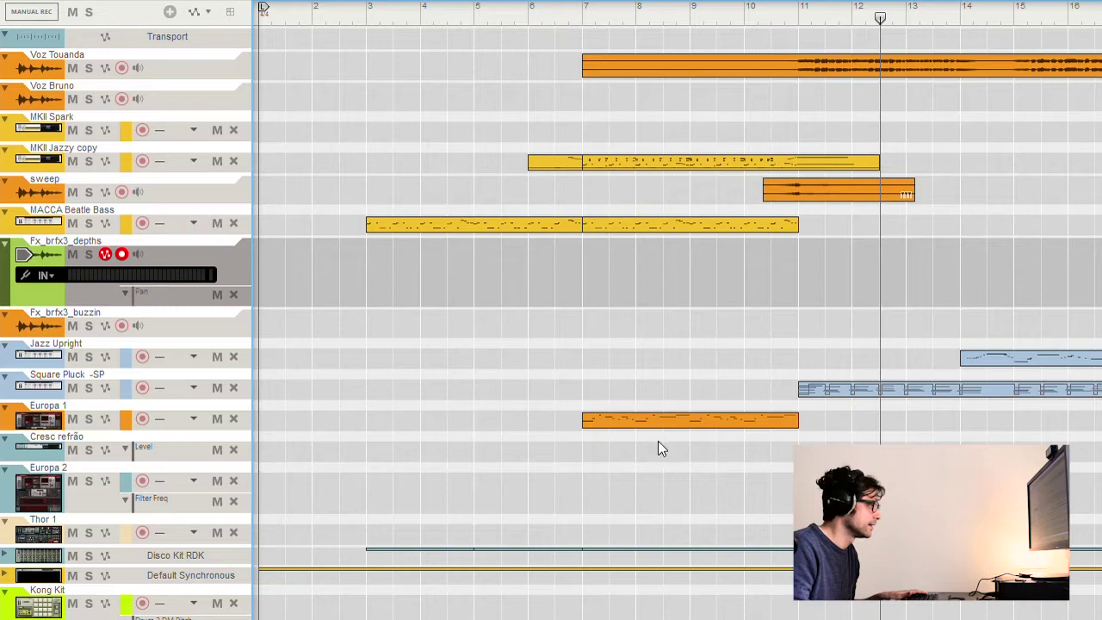
# Step: Record a clip about one bar long on Audio Track 2 starting at bar 36.3
pyautogui.hscroll(12, 767, 75)
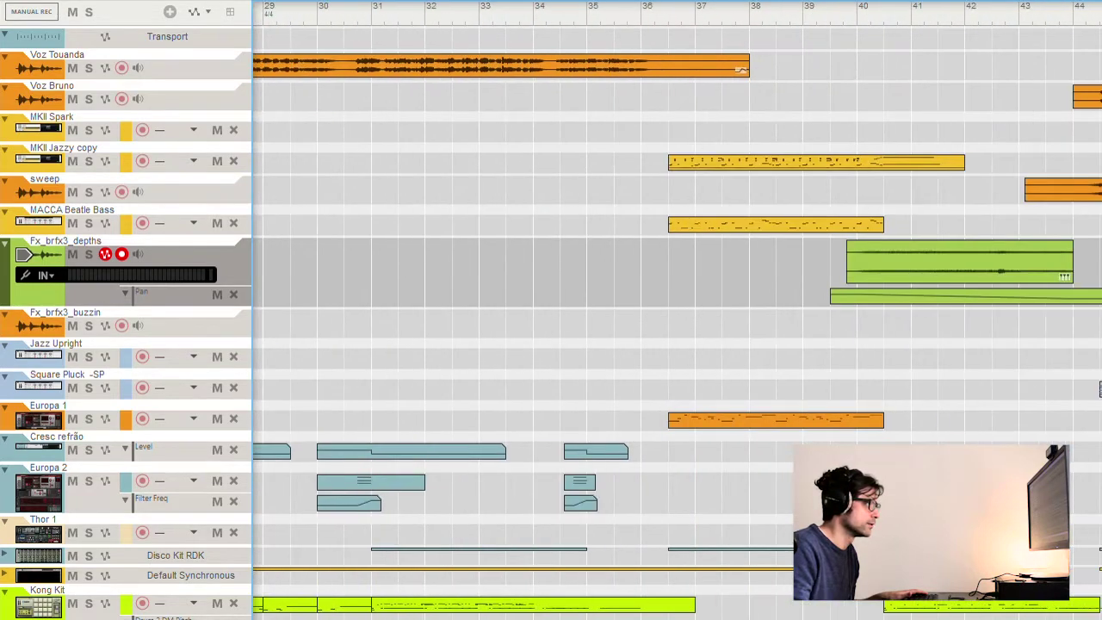
pyautogui.click(589, 7)
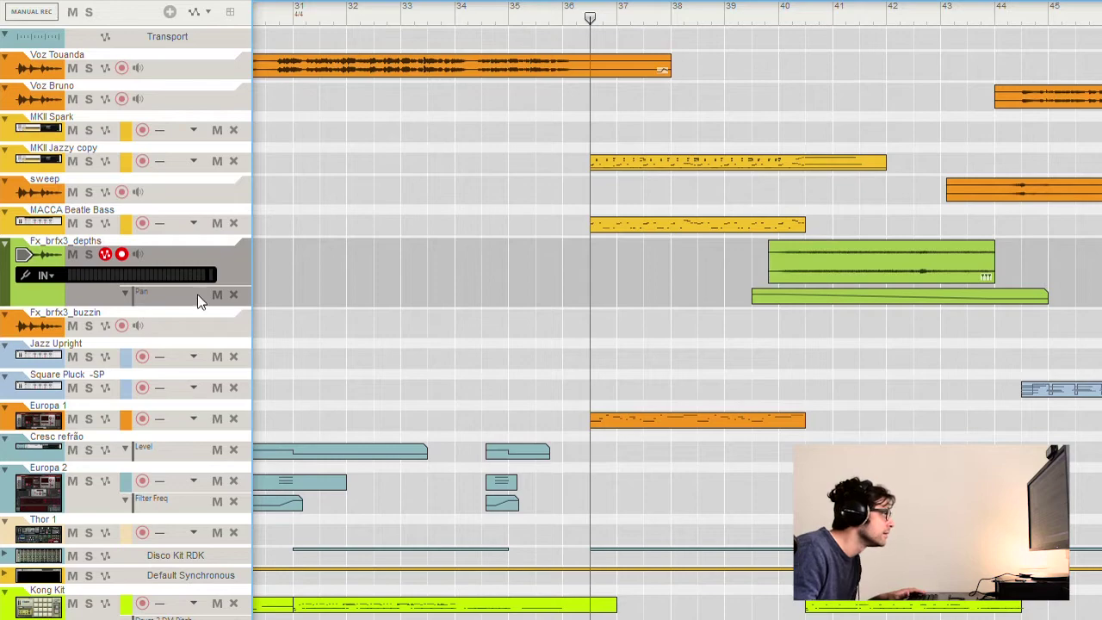
pyautogui.scroll(-5, 506, 516)
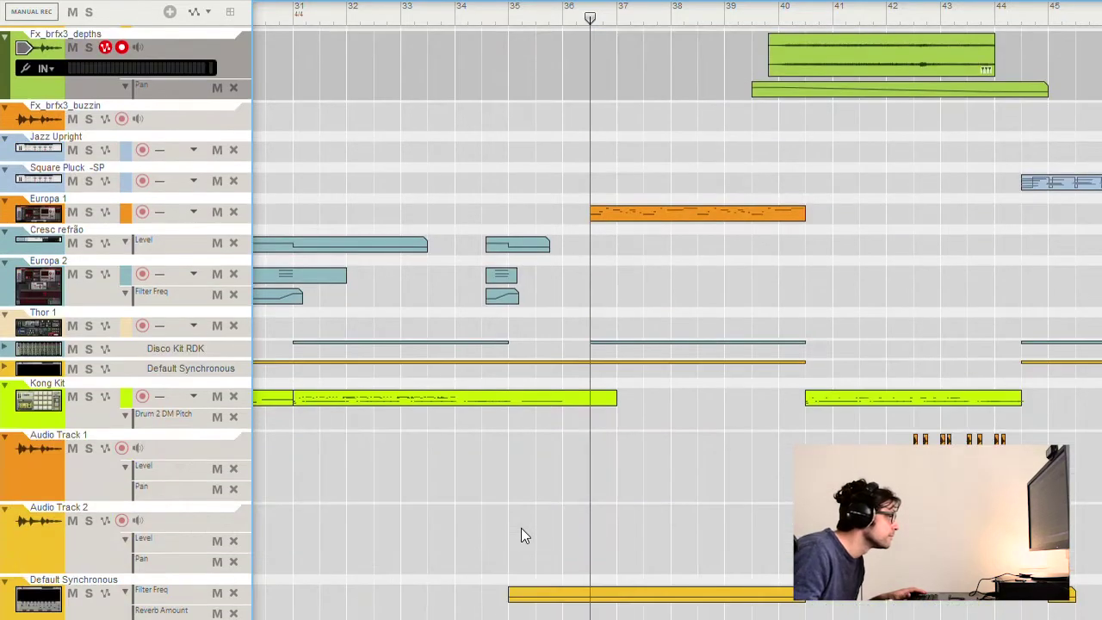
pyautogui.click(191, 506)
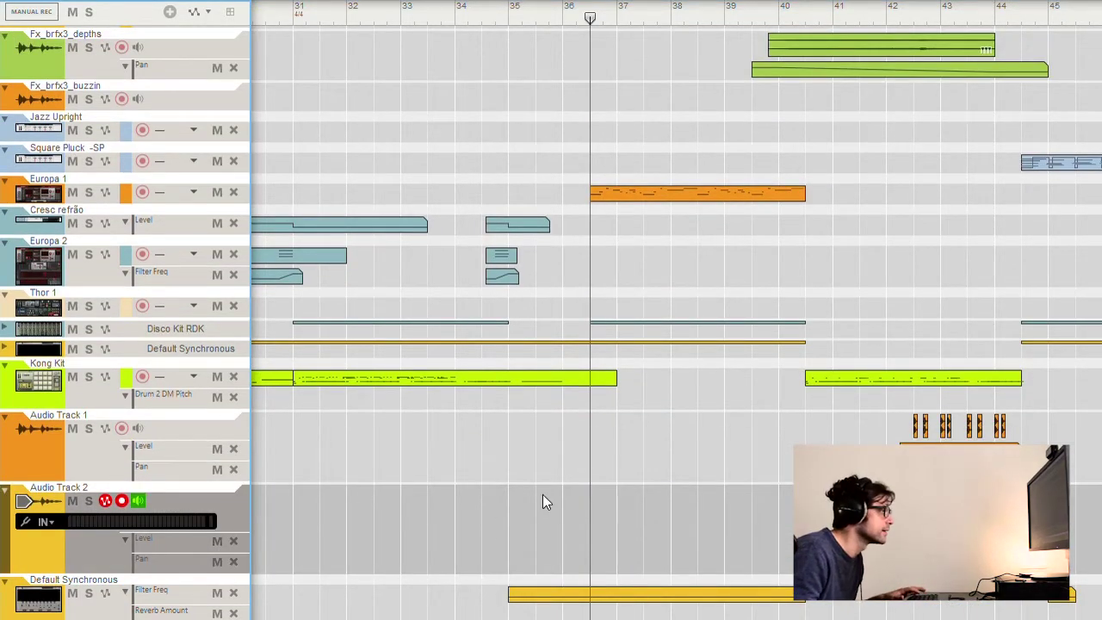
pyautogui.hotkey('ctrl', 'Return')
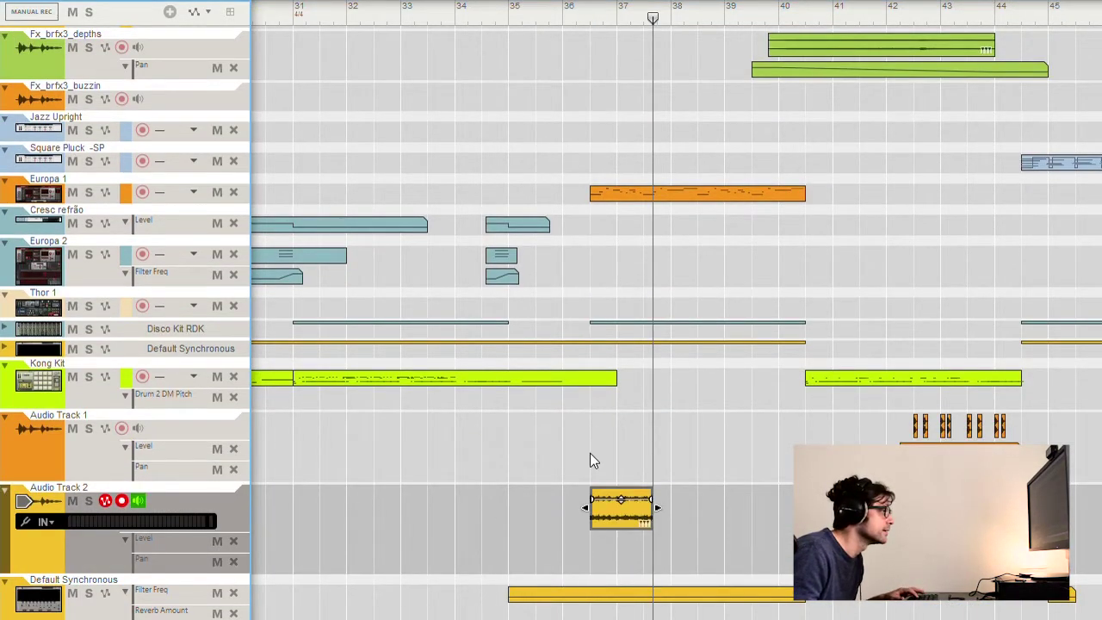
pyautogui.click(586, 6)
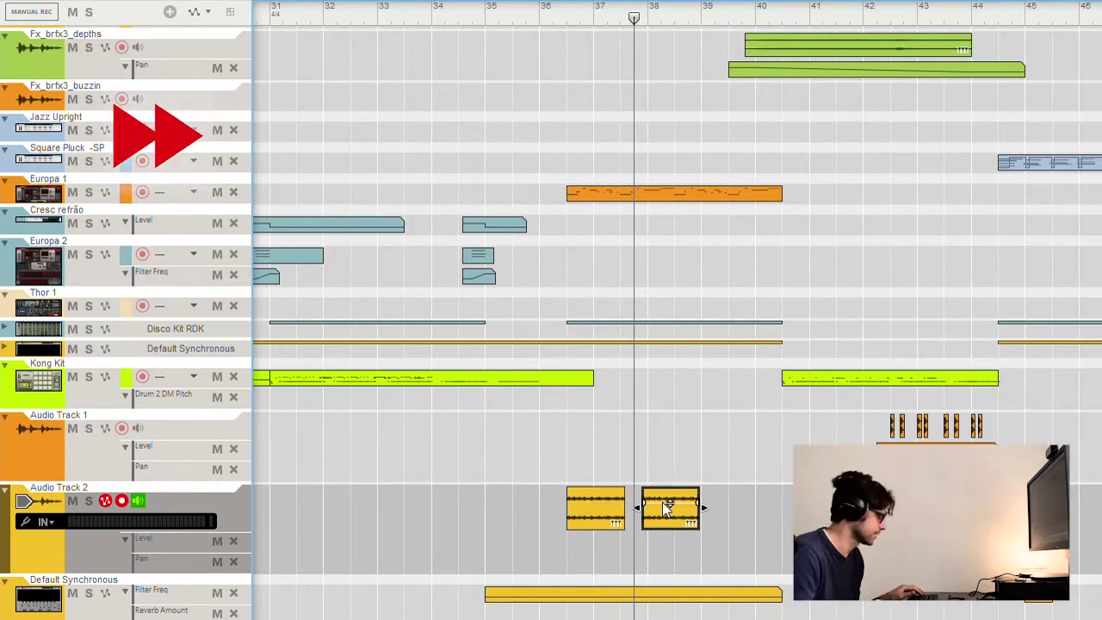
# Step: Place copies of the Audio Track 2 clip end to end under the riff from bar 36.3 and trim the last one near bar 40.3
pyautogui.moveTo(668, 506); pyautogui.dragTo(678, 493)
pyautogui.press('h')
pyautogui.press('h')
pyautogui.click(793, 508)
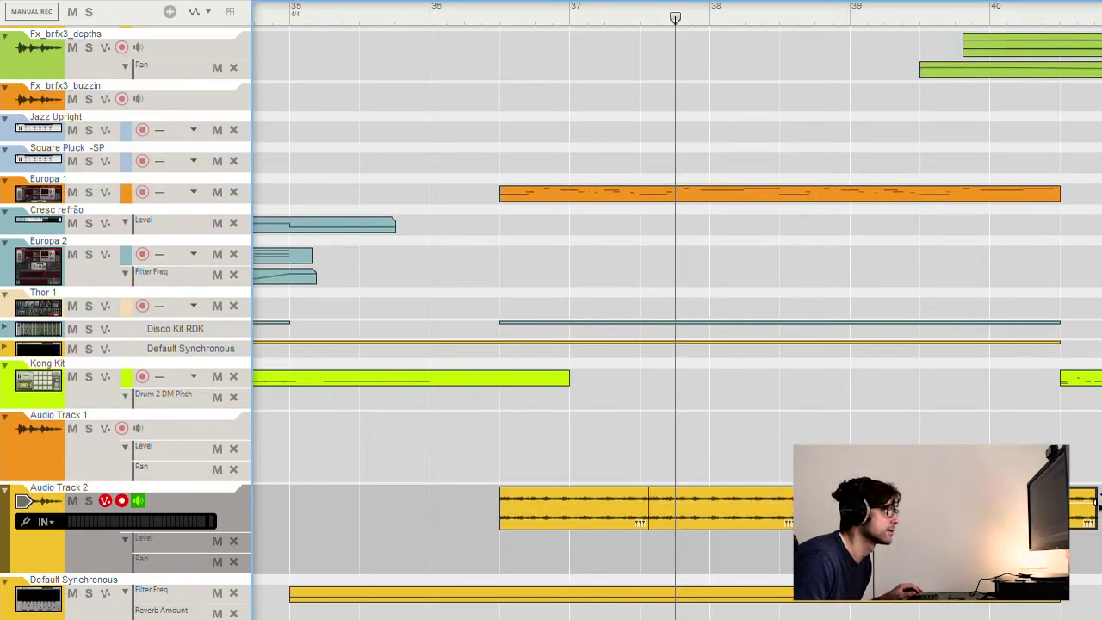
pyautogui.moveTo(1098, 504); pyautogui.dragTo(1083, 494)
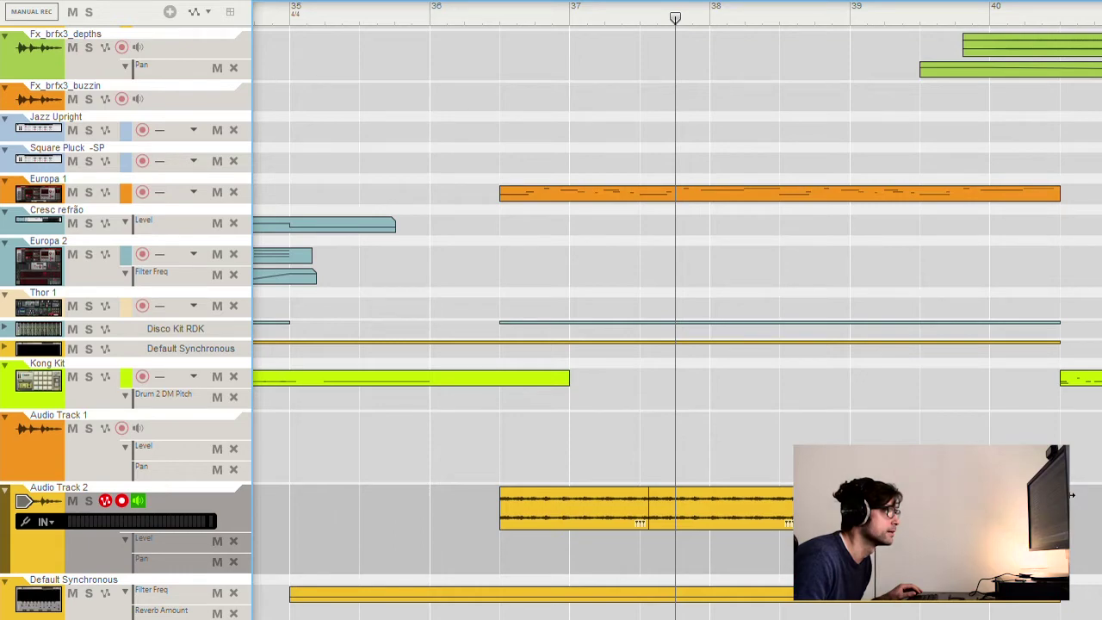
pyautogui.click(535, 513)
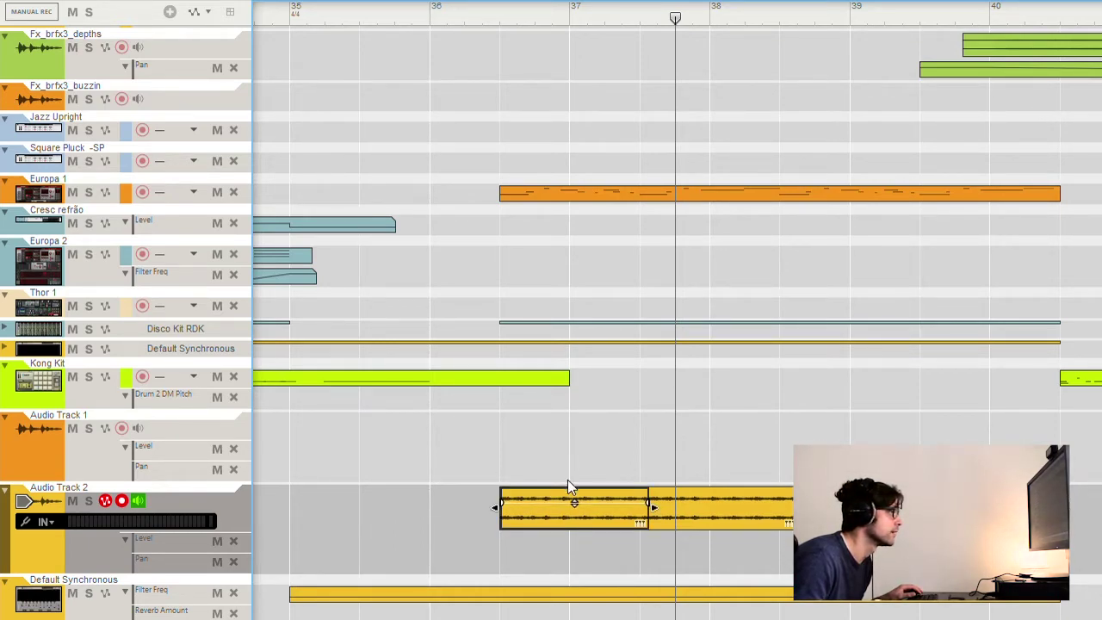
pyautogui.click(715, 504)
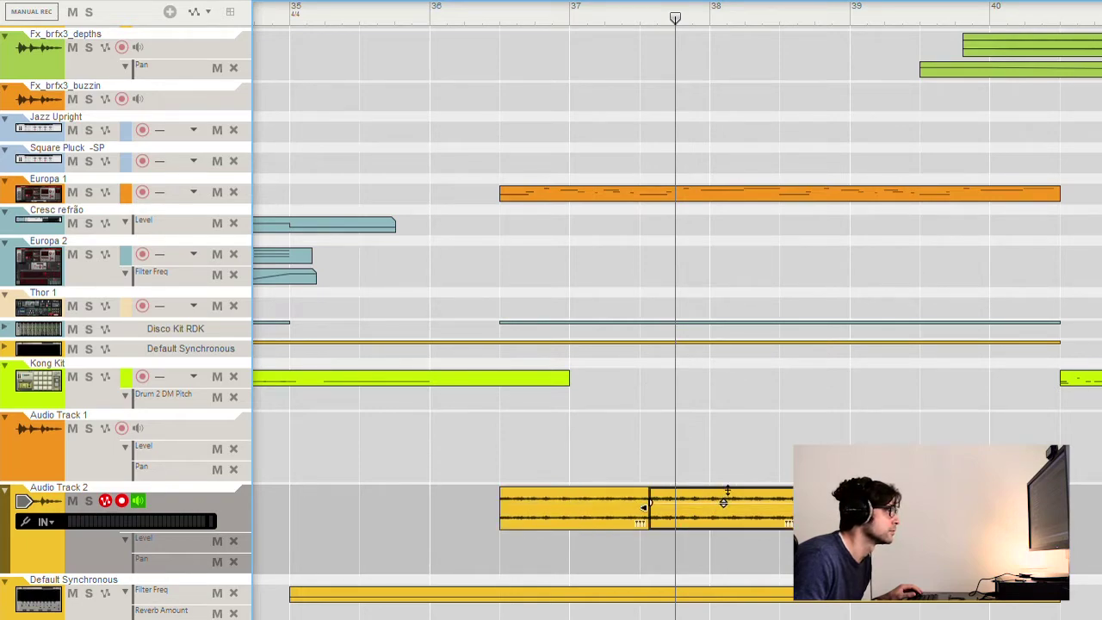
# Step: Play the riff from about bar 36.3 to hear the repeated Audio Track 2 clips with the other instruments through the interlude
pyautogui.click(801, 551)
pyautogui.click(520, 19)
pyautogui.press('space')
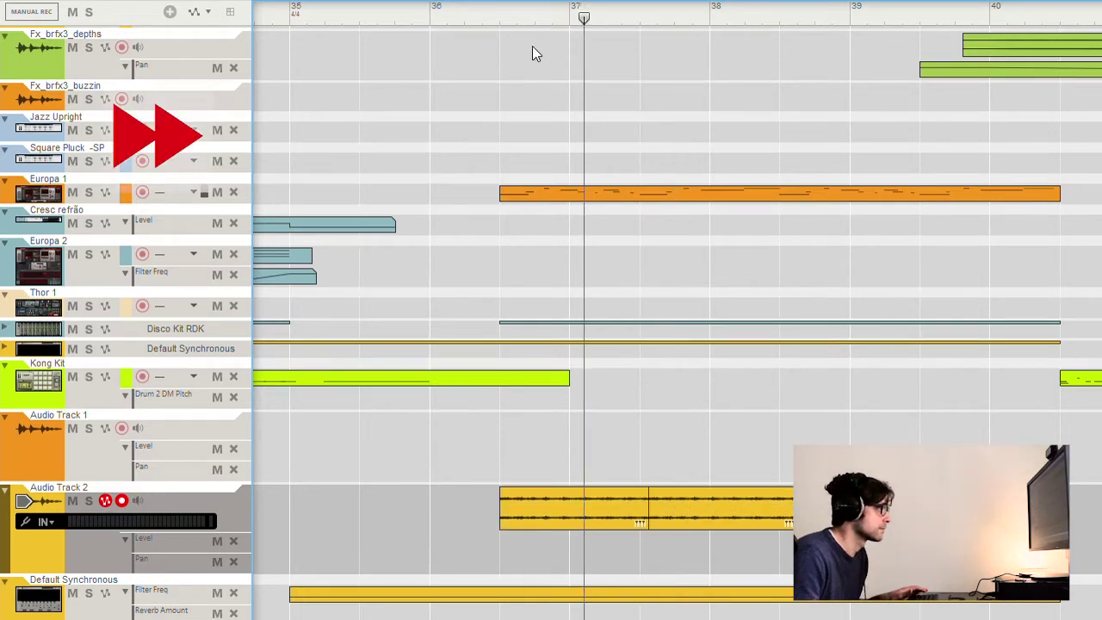
pyautogui.scroll(5, 940, 381)
pyautogui.scroll(-7, 941, 387)
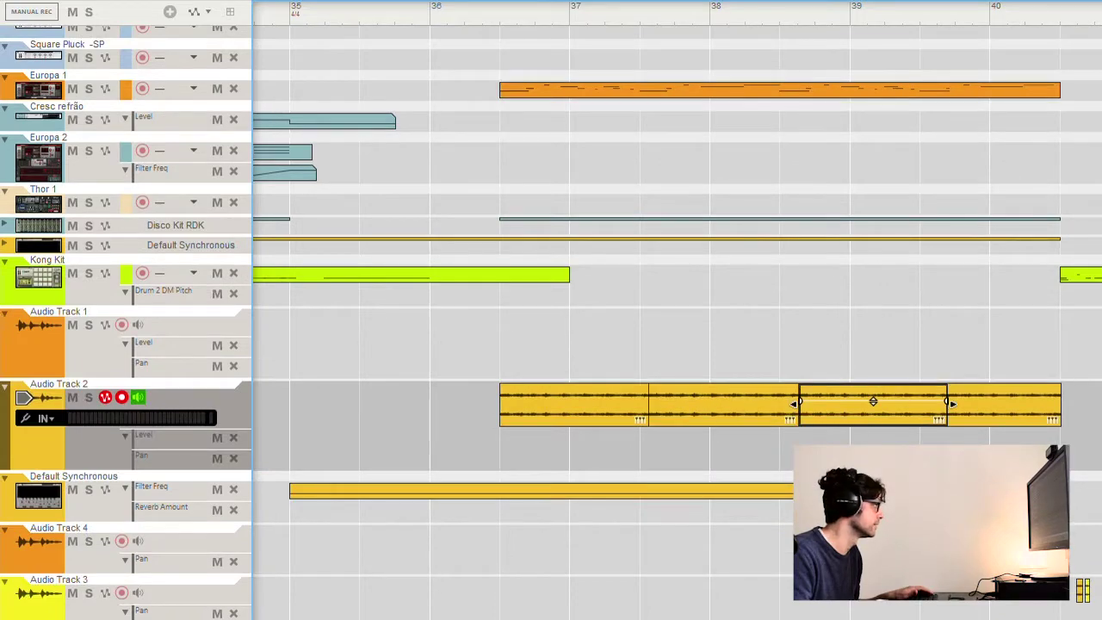
pyautogui.click(990, 389)
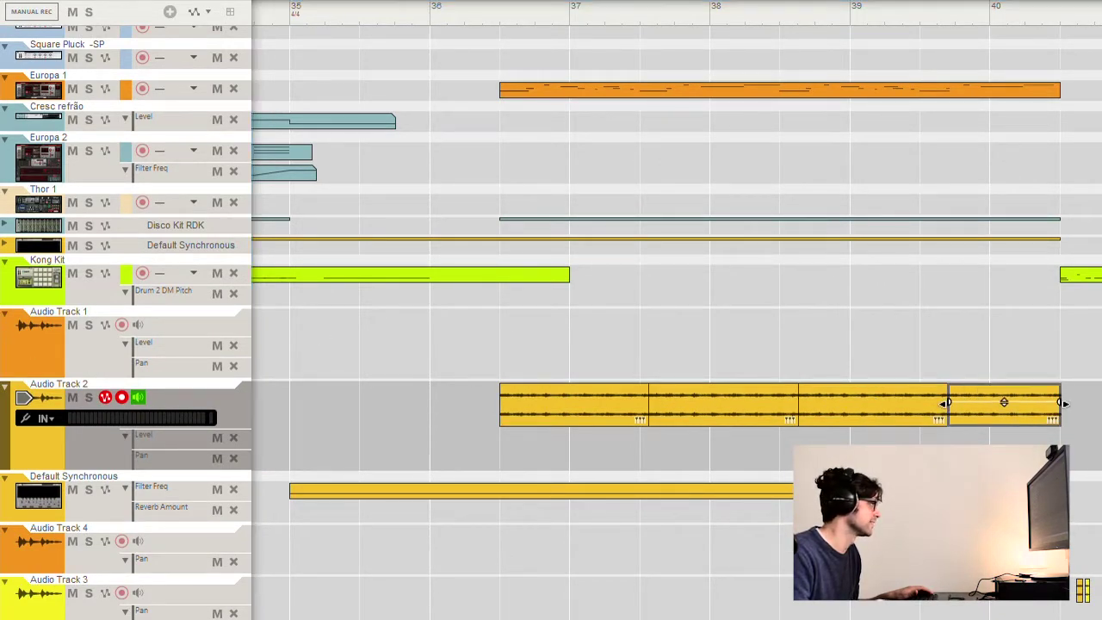
pyautogui.click(510, 5)
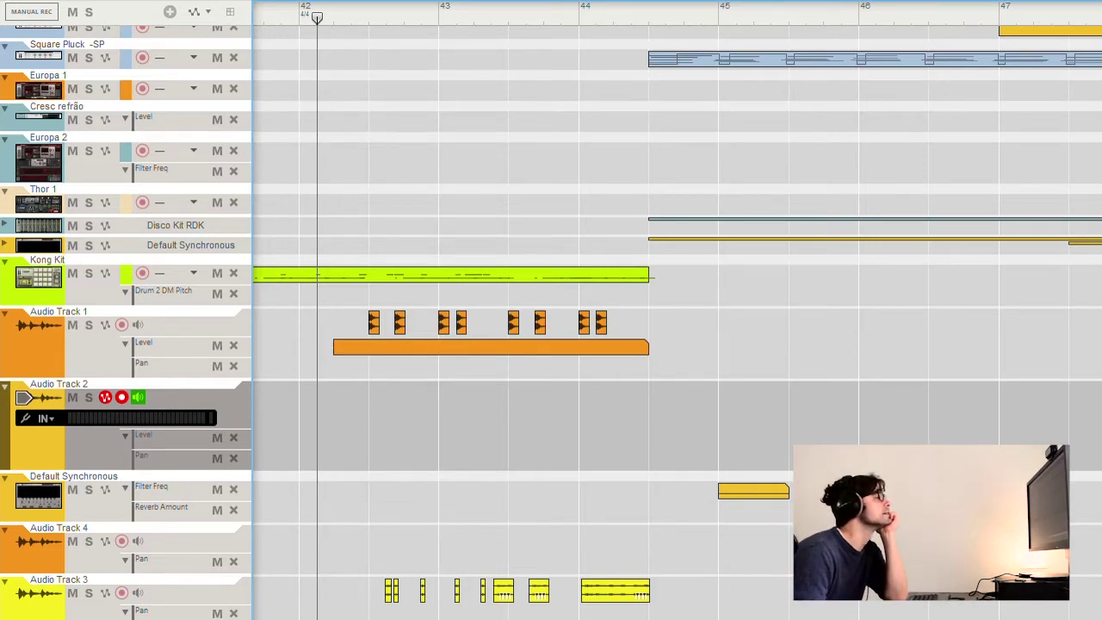
# Step: Review the arrangement around the riff and interlude, comparing the instrument, effect and audio clips across all tracks
pyautogui.hscroll(-7, 253, 404)
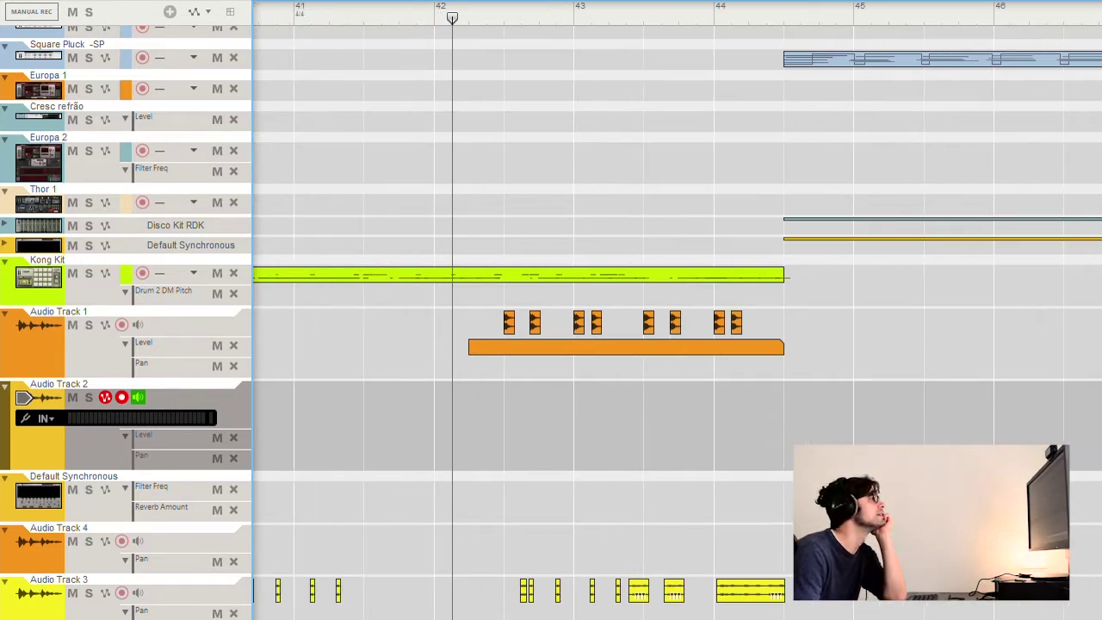
pyautogui.scroll(-4, 677, 345)
pyautogui.hscroll(-4, 676, 344)
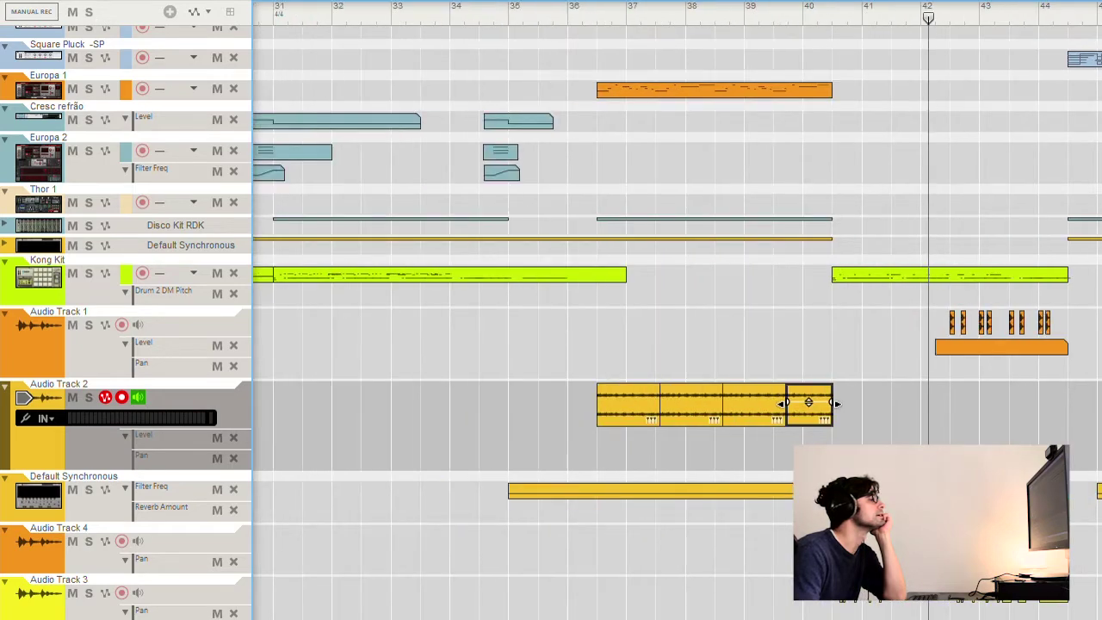
pyautogui.scroll(-3, 676, 344)
pyautogui.scroll(6, 436, 464)
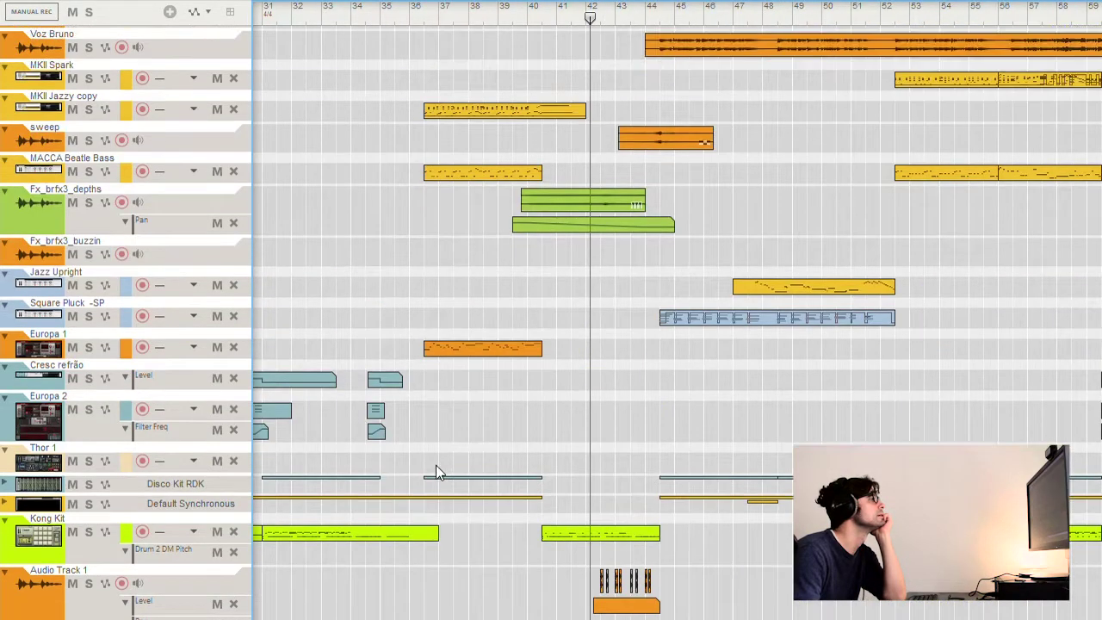
pyautogui.scroll(-5, 412, 264)
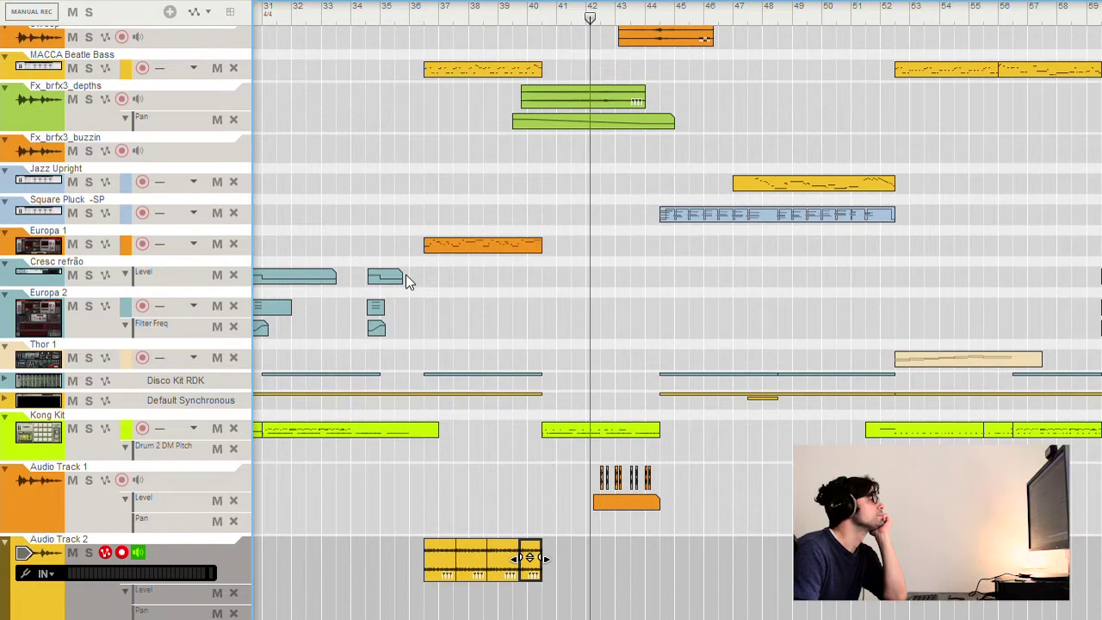
pyautogui.scroll(3, 404, 292)
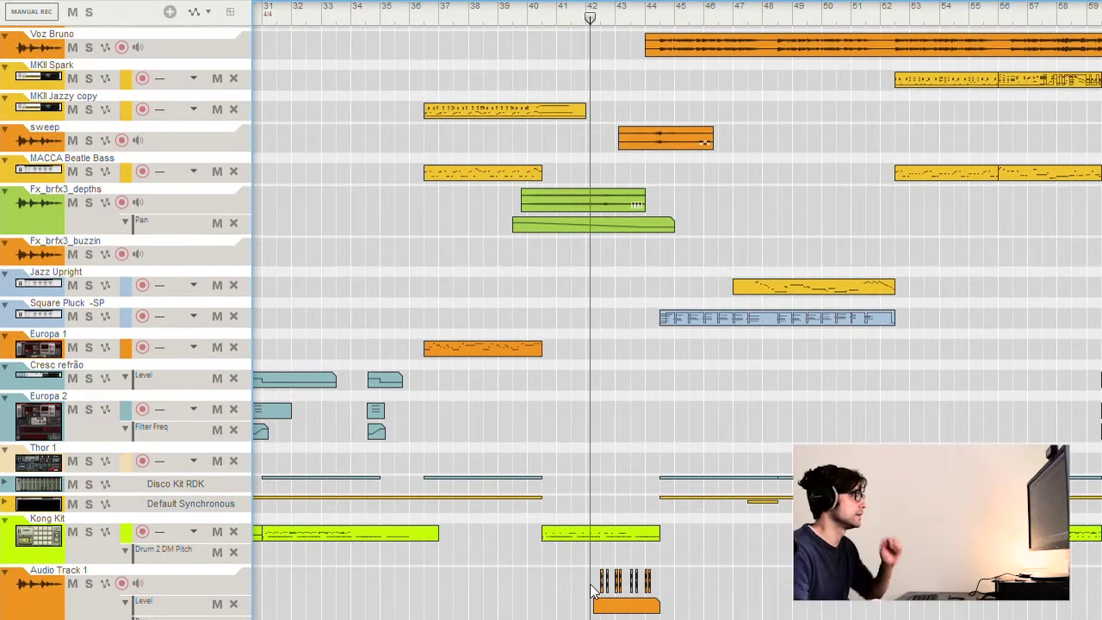
pyautogui.hscroll(-3, 404, 323)
pyautogui.scroll(-3, 551, 505)
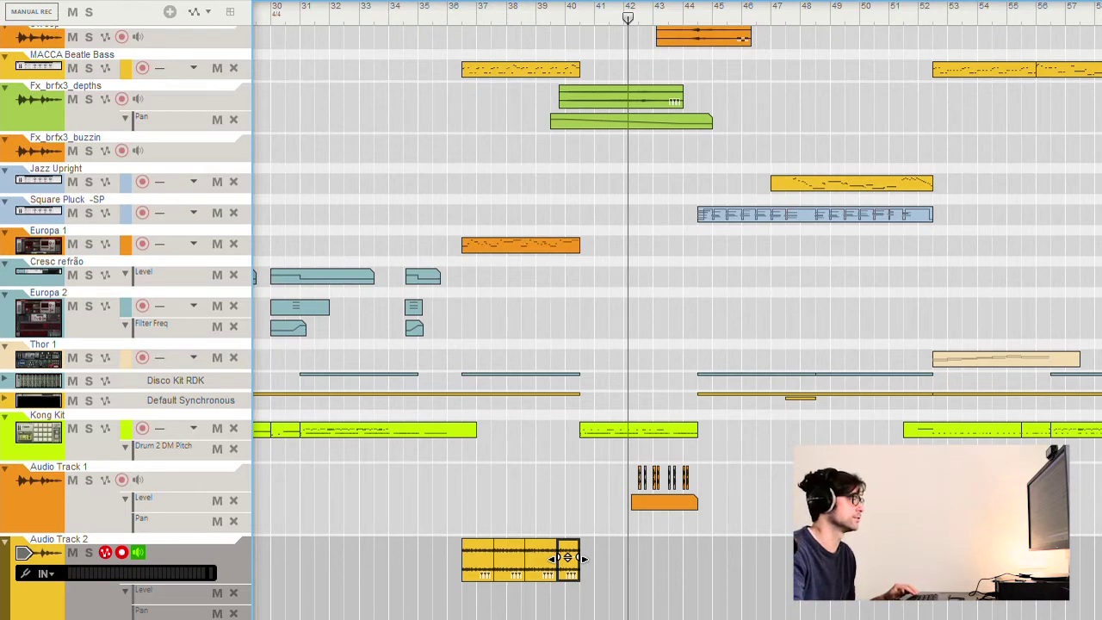
pyautogui.scroll(4, 362, 84)
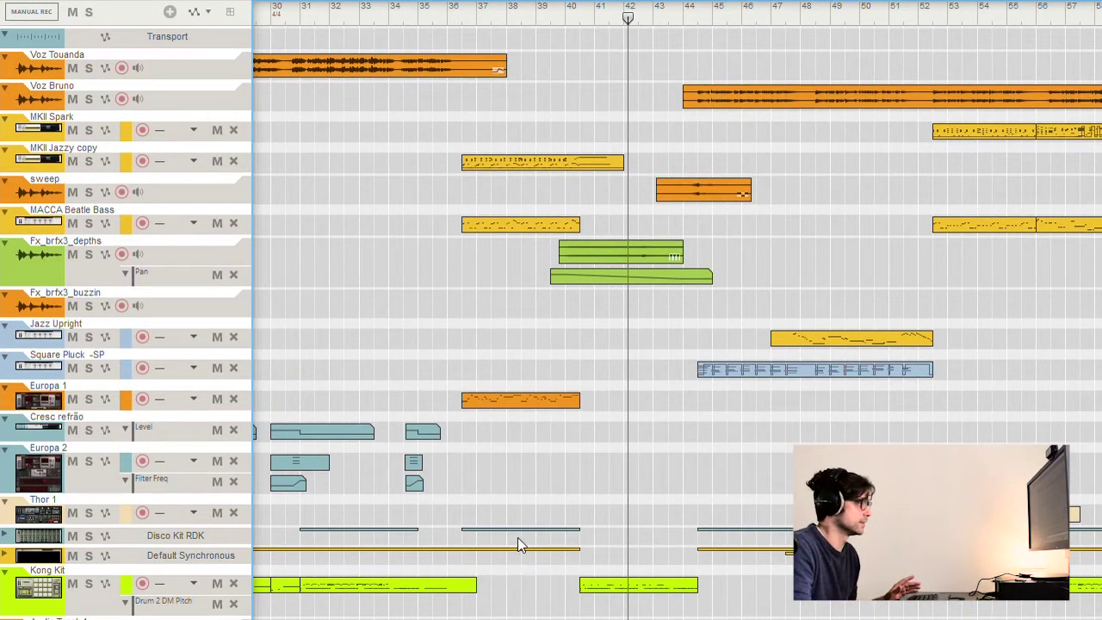
# Step: Play the song from bar 31 through the riff and interlude into the second verse
pyautogui.hscroll(-1, 677, 309)
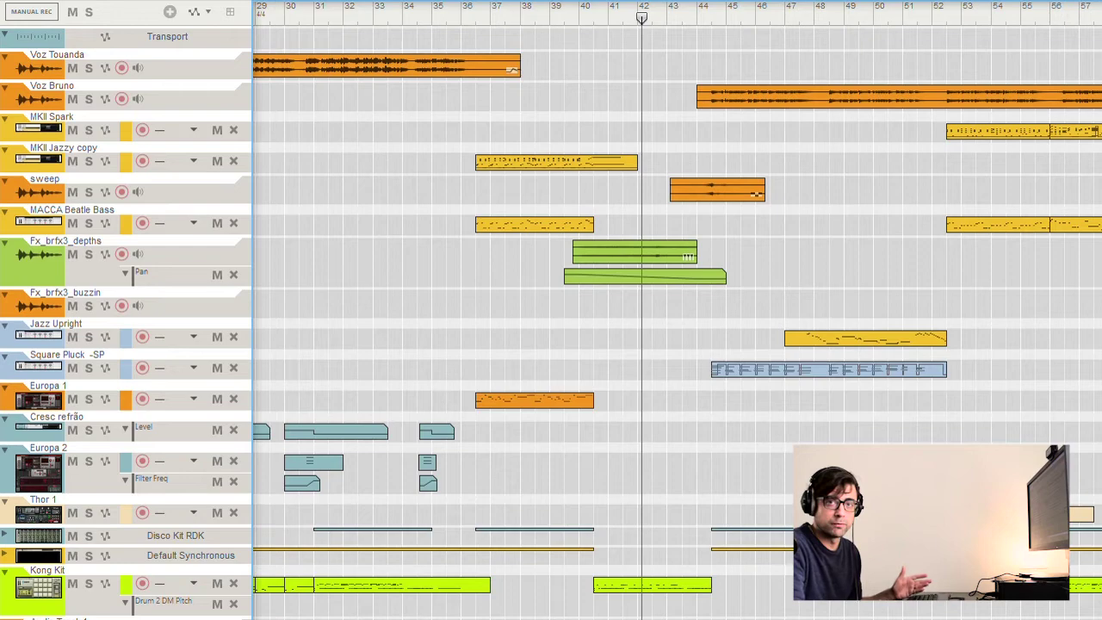
pyautogui.hscroll(-5, 676, 311)
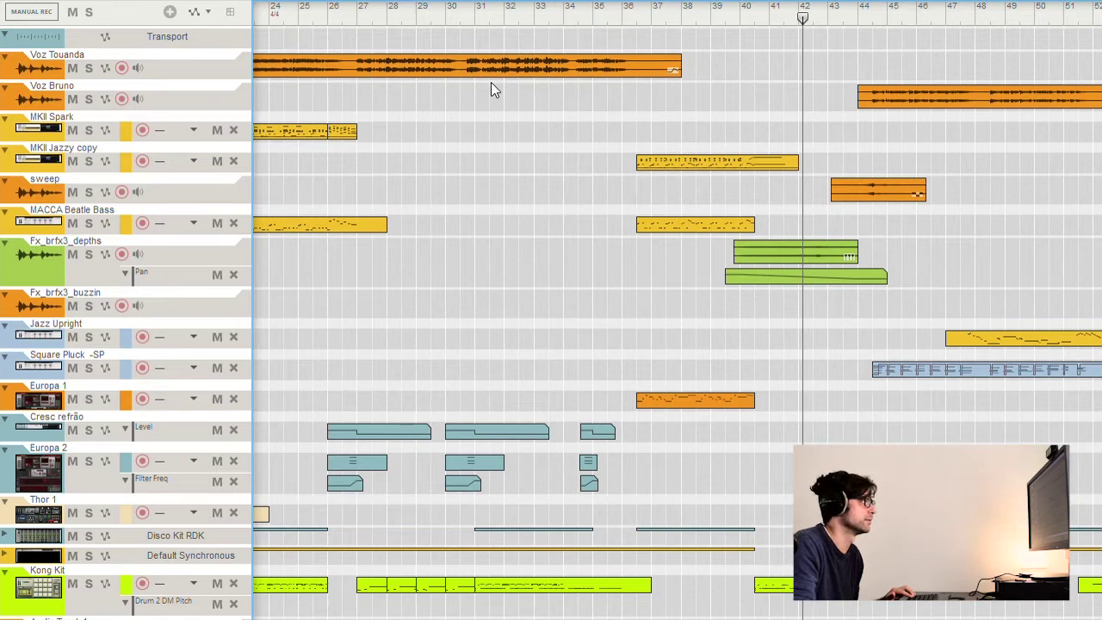
pyautogui.click(472, 8)
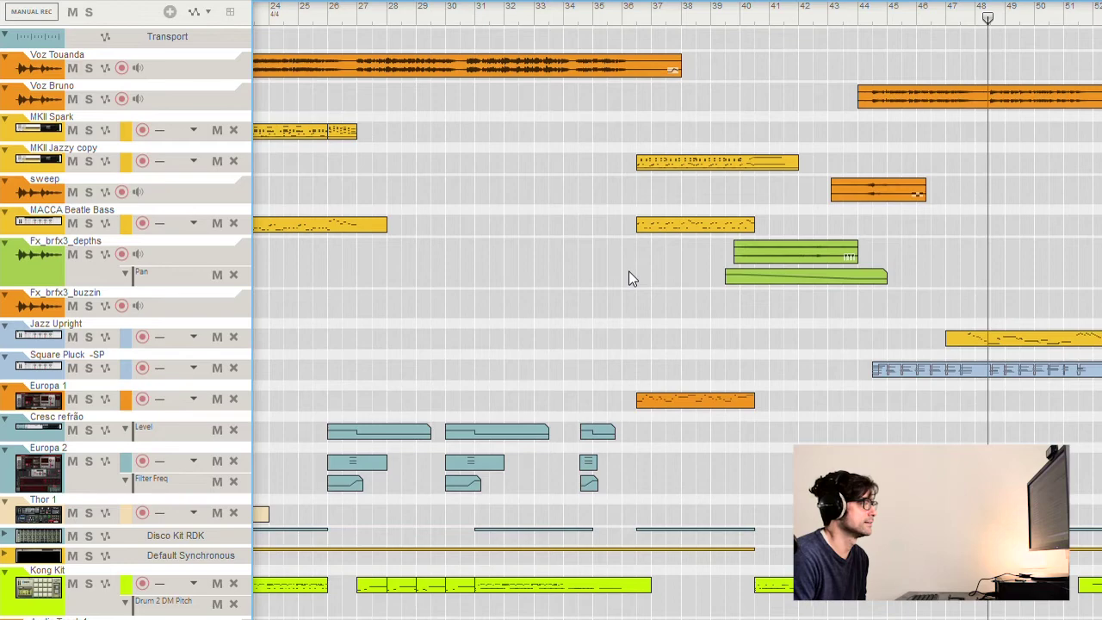
# Step: Look over the track list from the vocals down to the lower audio tracks between bars 24 and 52
pyautogui.scroll(-5, 706, 352)
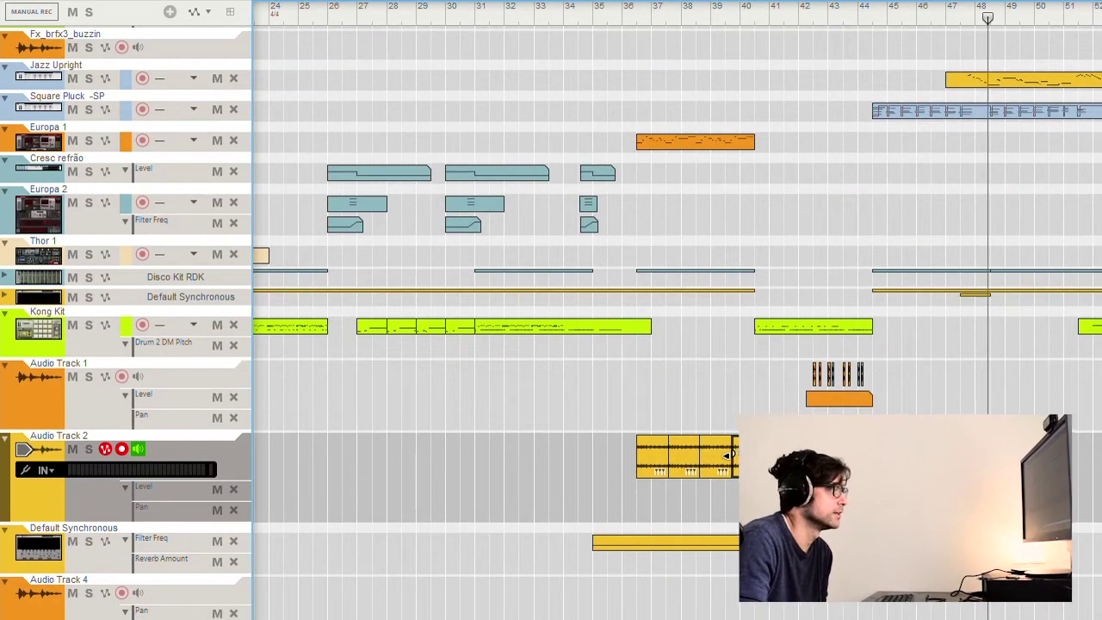
pyautogui.scroll(-3, 876, 366)
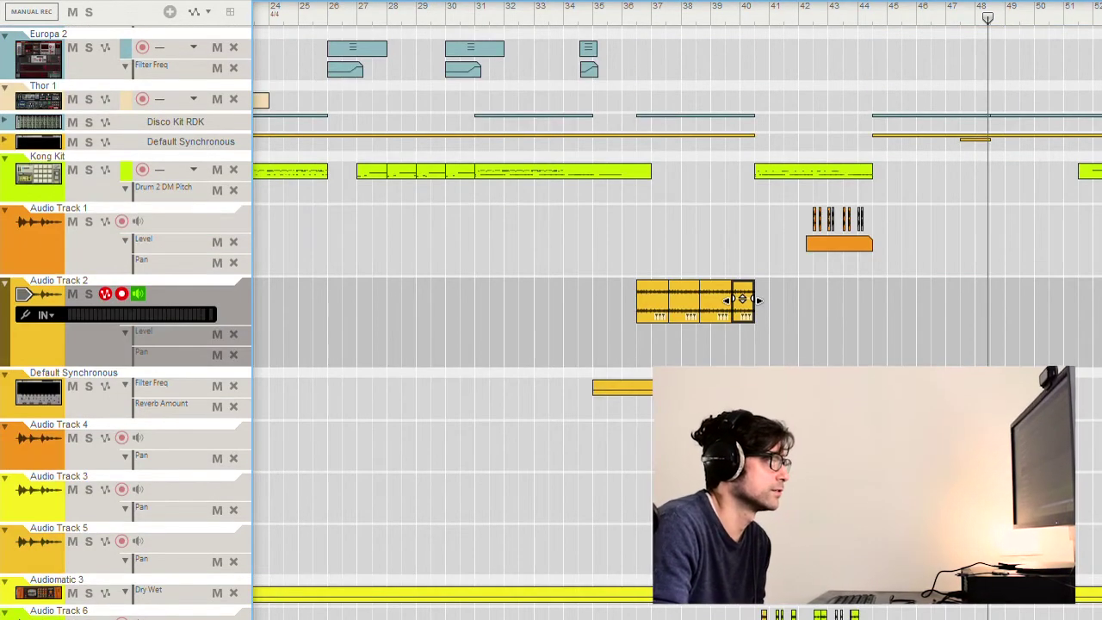
pyautogui.scroll(-2, 741, 299)
pyautogui.scroll(10, 742, 298)
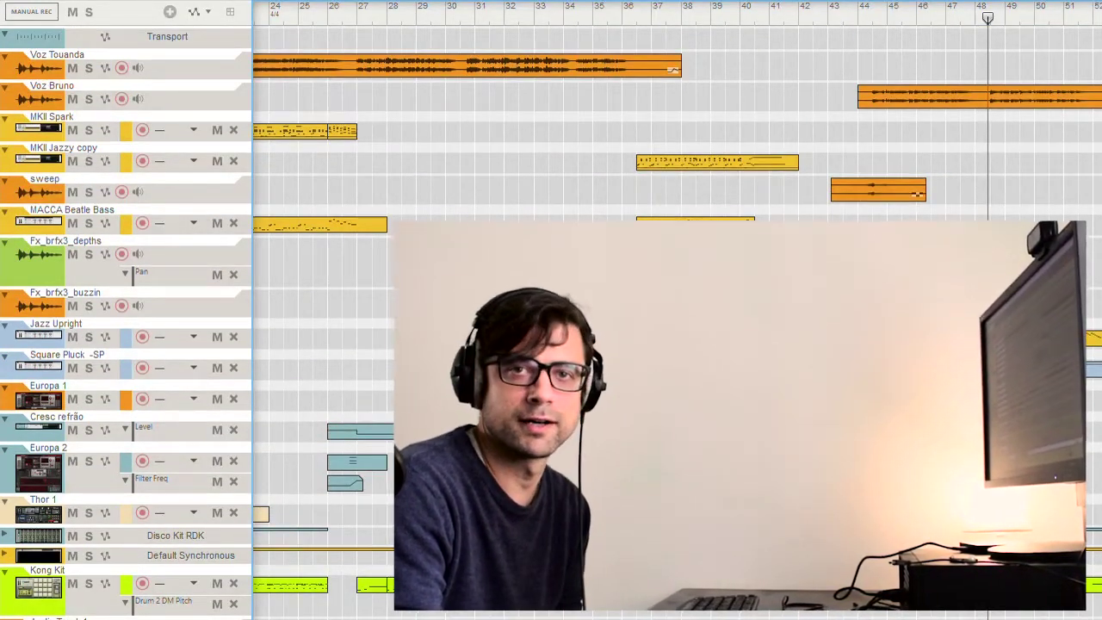
pyautogui.scroll(-2, 742, 299)
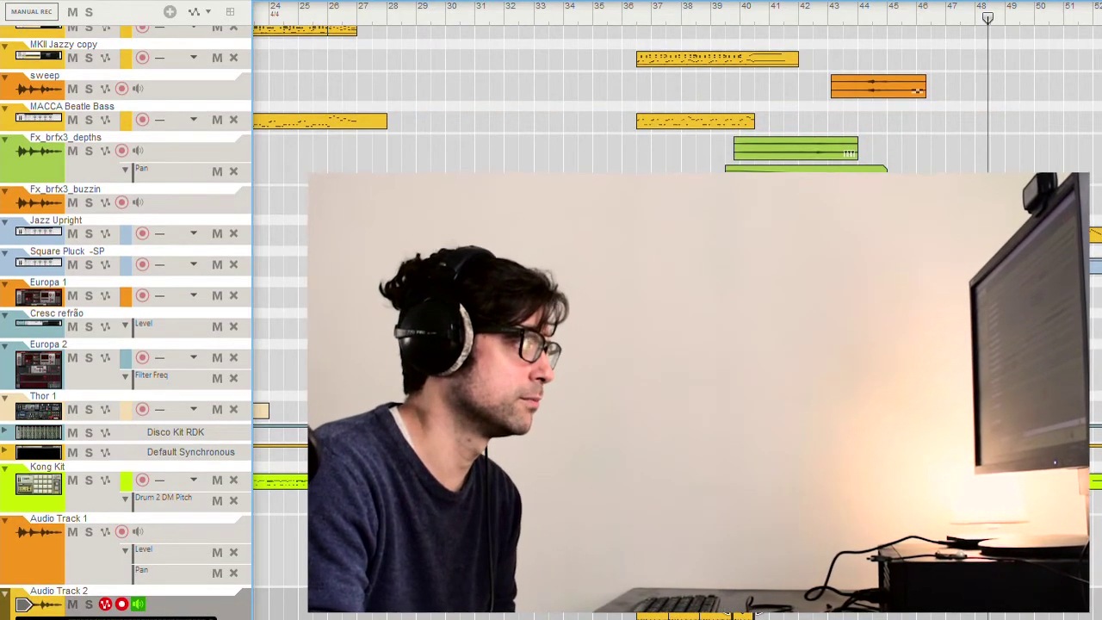
pyautogui.scroll(-4, 676, 309)
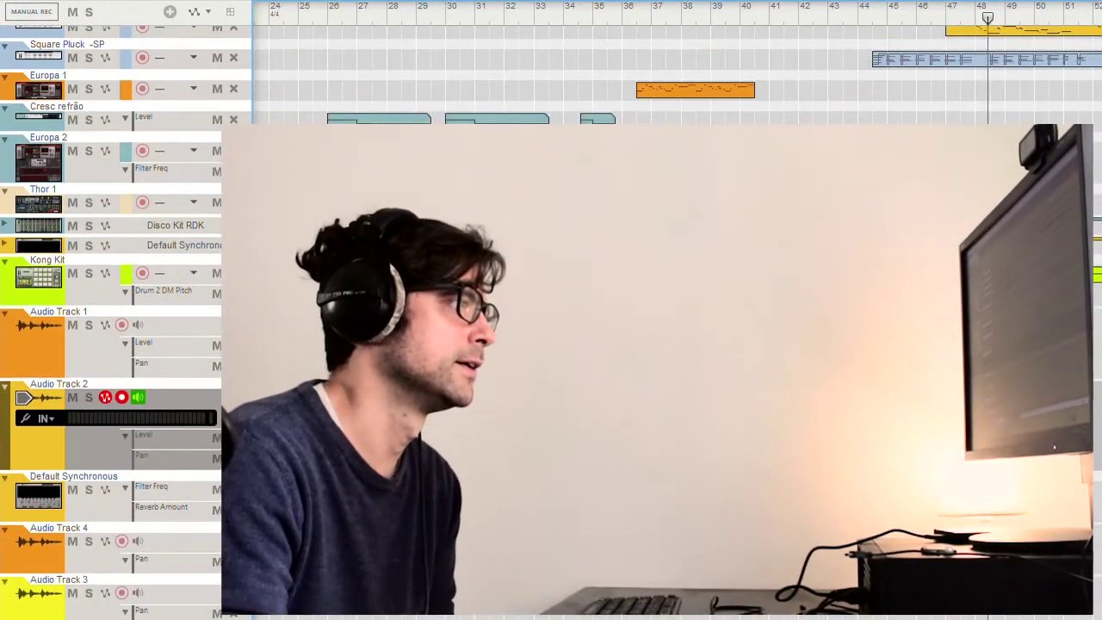